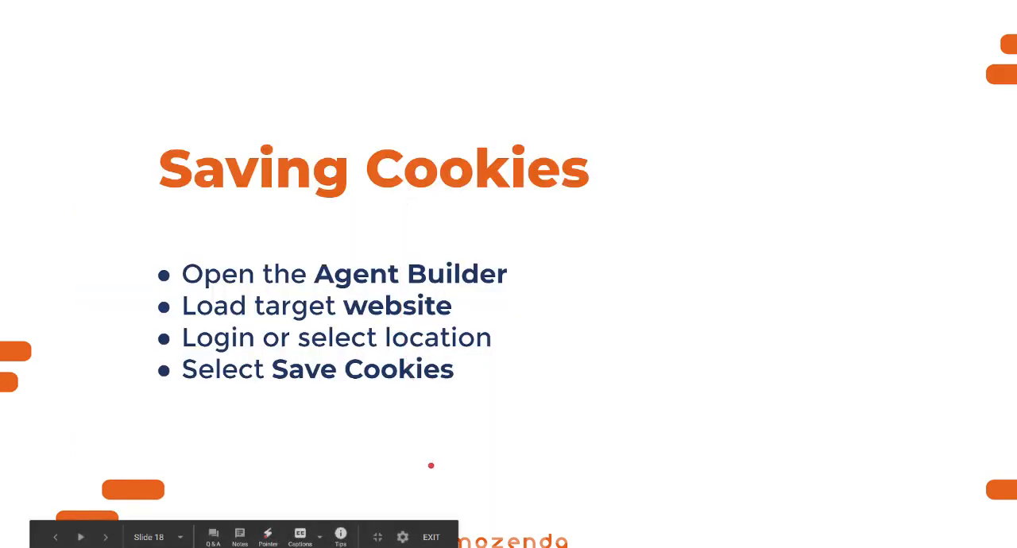
key("Left")
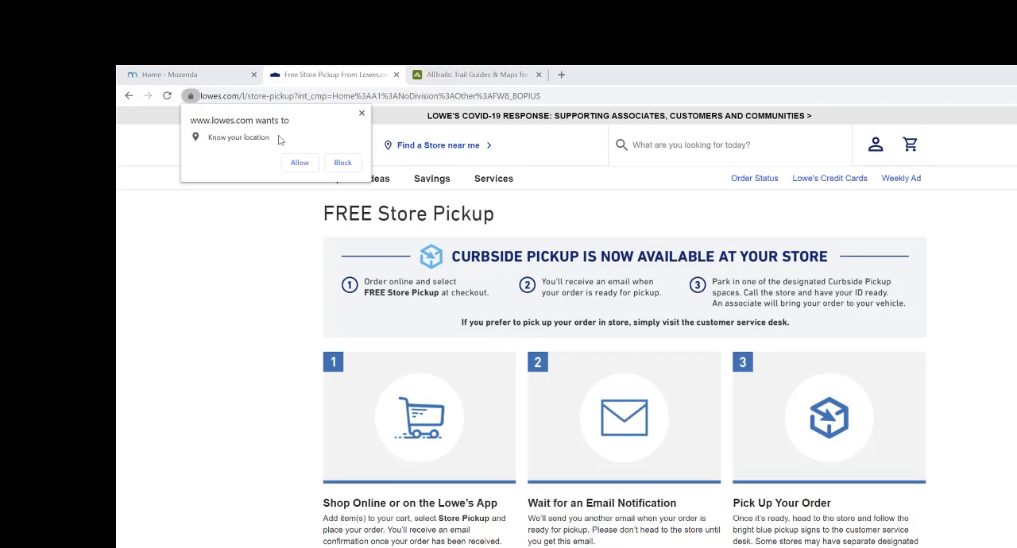
- Allow the Lowe's site to use the location, search its stores for "colorado" and choose Lakewood Lowe's as the store
left_click(307, 163)
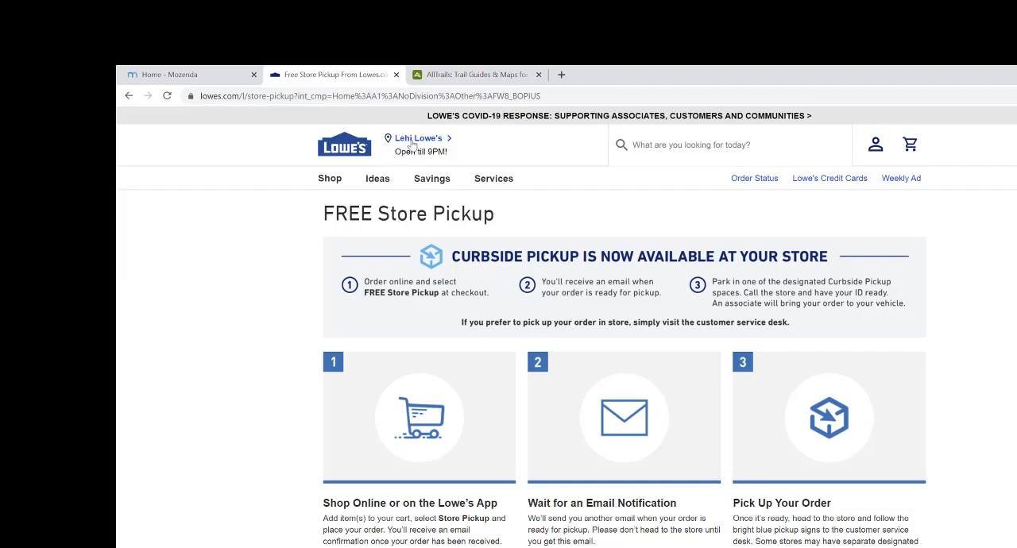
left_click(418, 139)
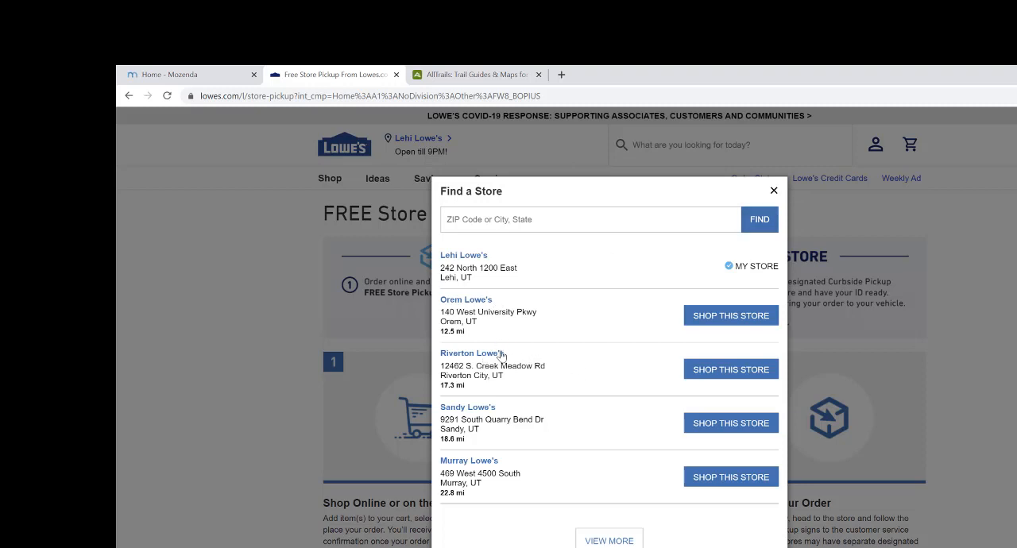
scroll(510, 350, "down", 1)
left_click(545, 197)
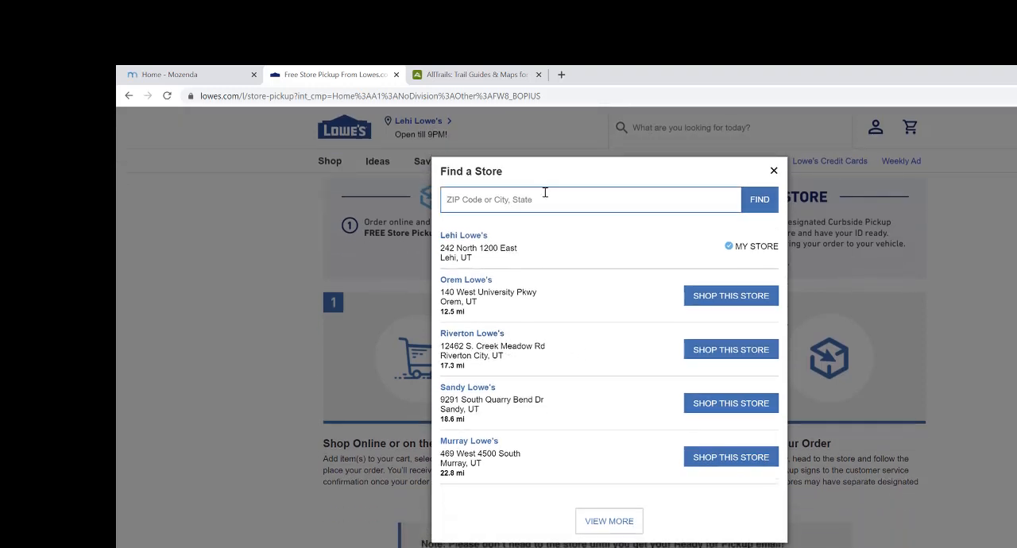
type("colorado")
key("Return")
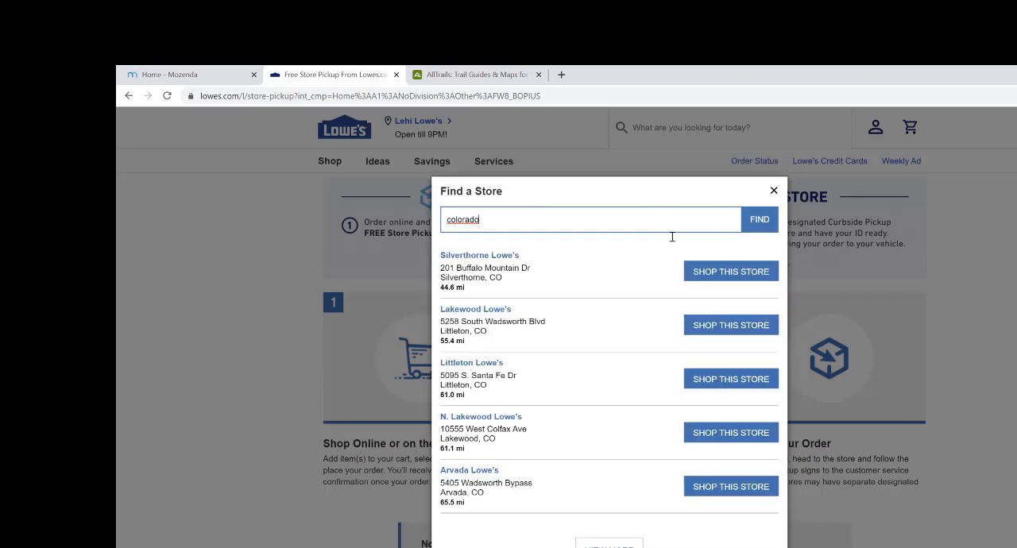
left_click(698, 329)
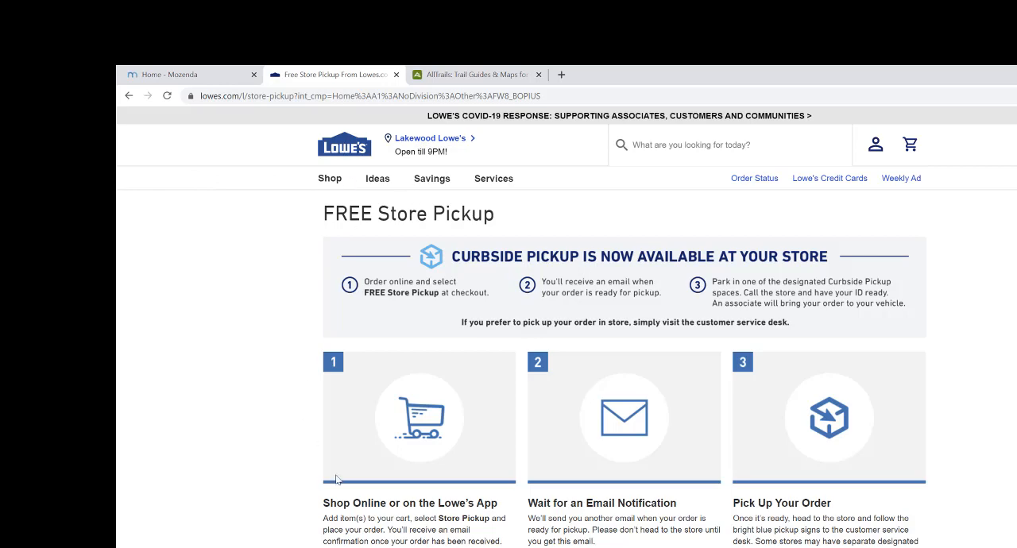
right_click(544, 209)
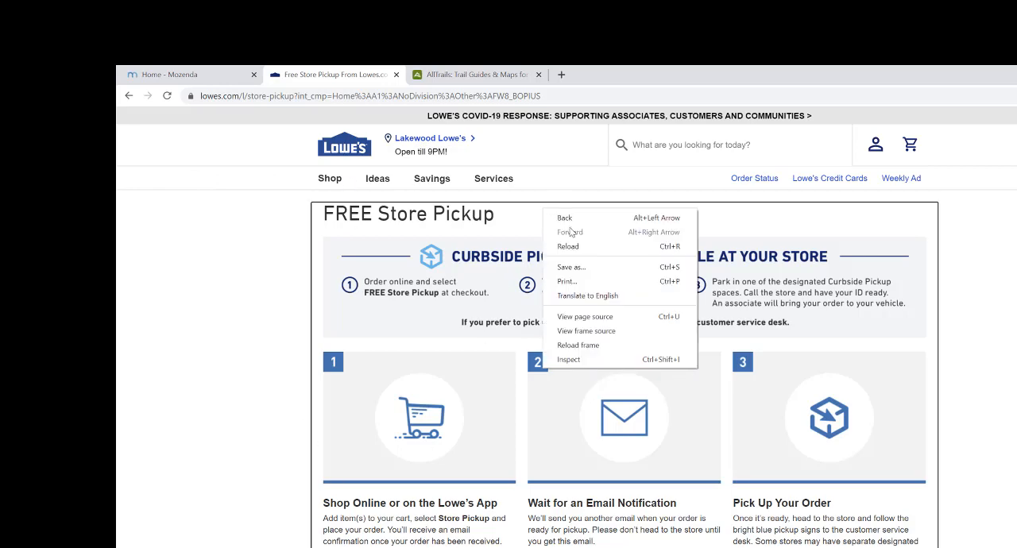
left_click(584, 361)
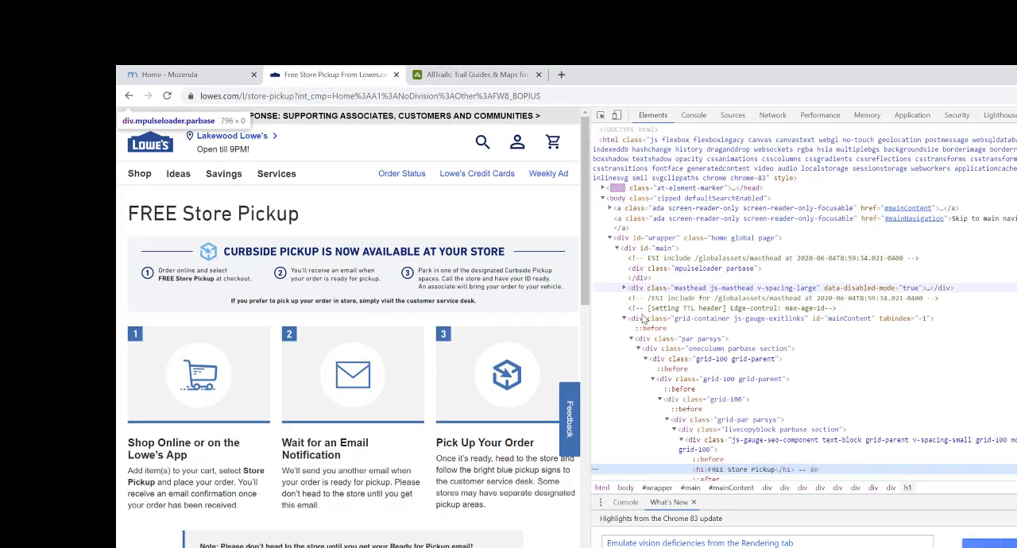
left_click(906, 116)
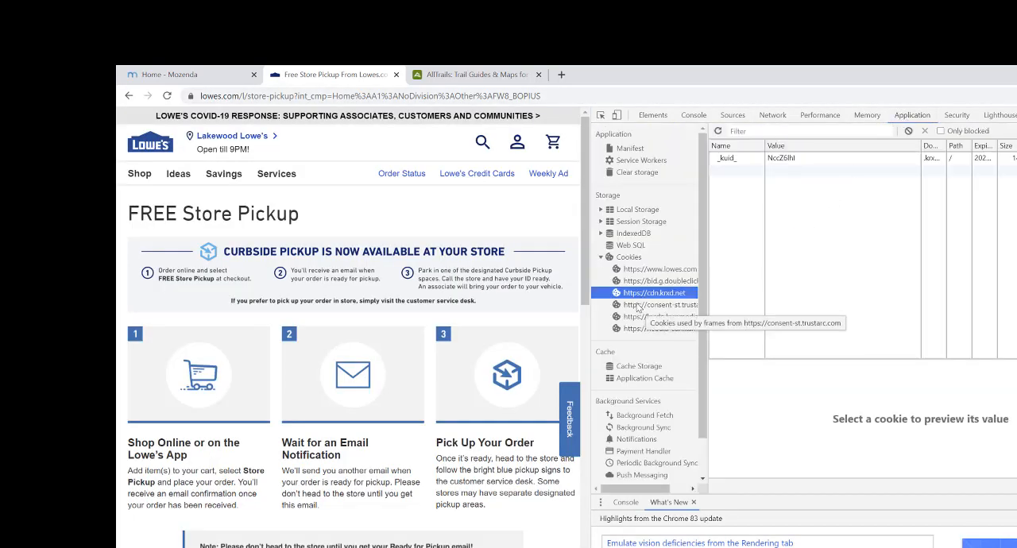
left_click(619, 258)
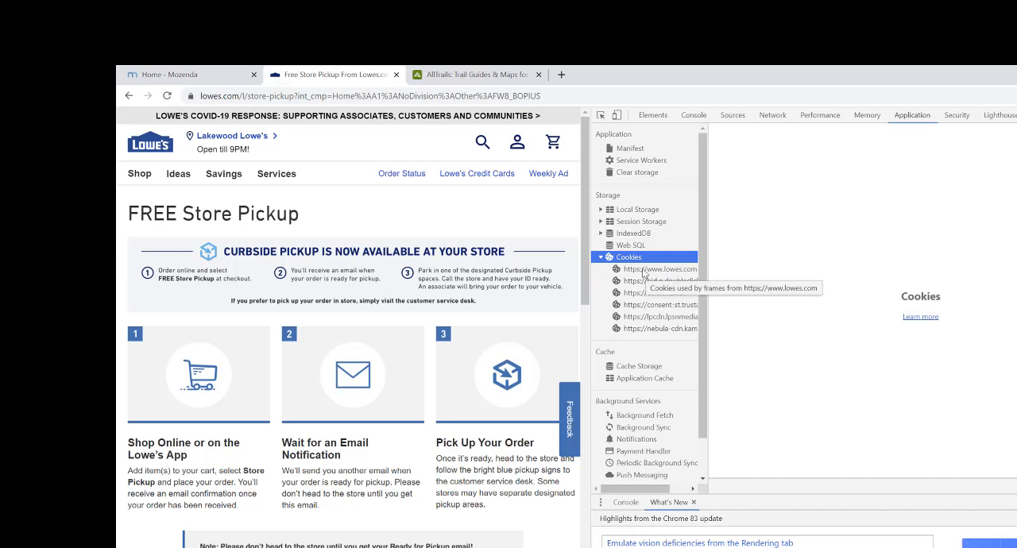
left_click(645, 271)
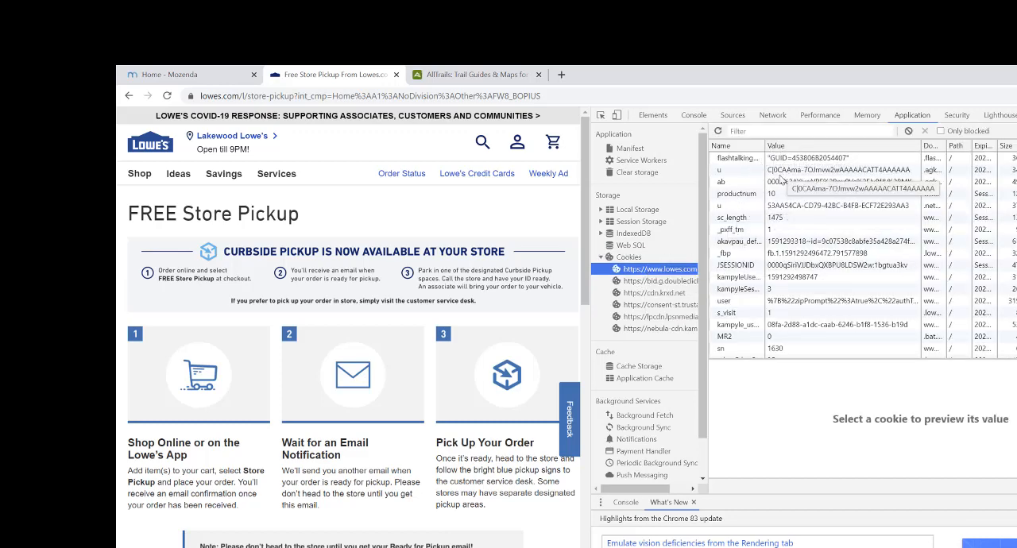
- Look through the names and values of all cookies stored for the Lowe's site
scroll(771, 294, "down", 1)
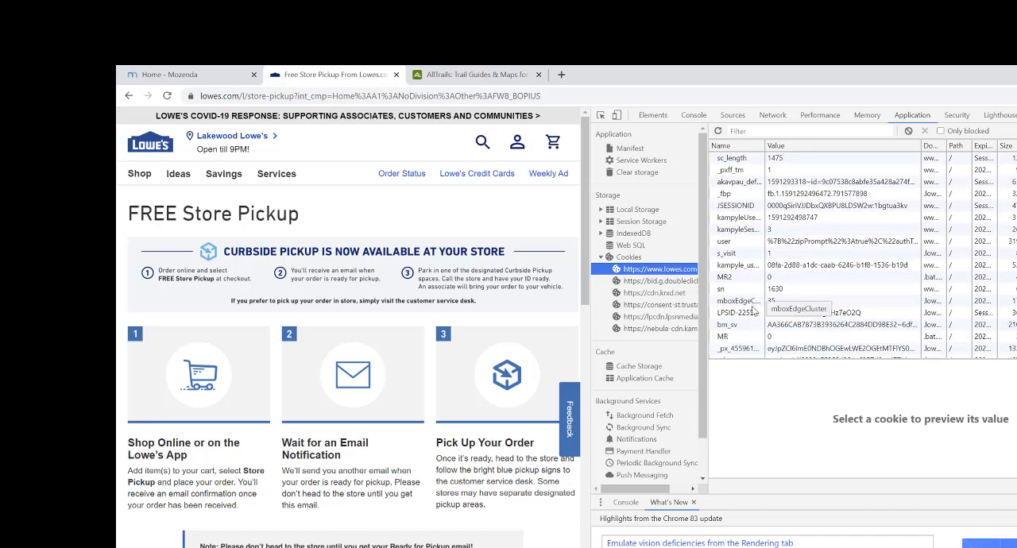
scroll(753, 306, "down", 1)
scroll(750, 308, "down", 1)
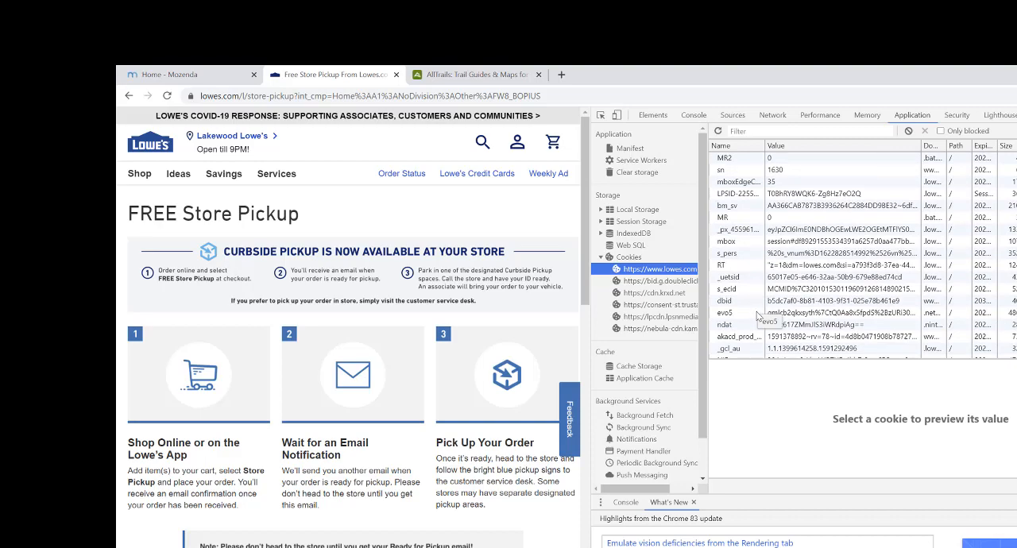
scroll(757, 311, "down", 3)
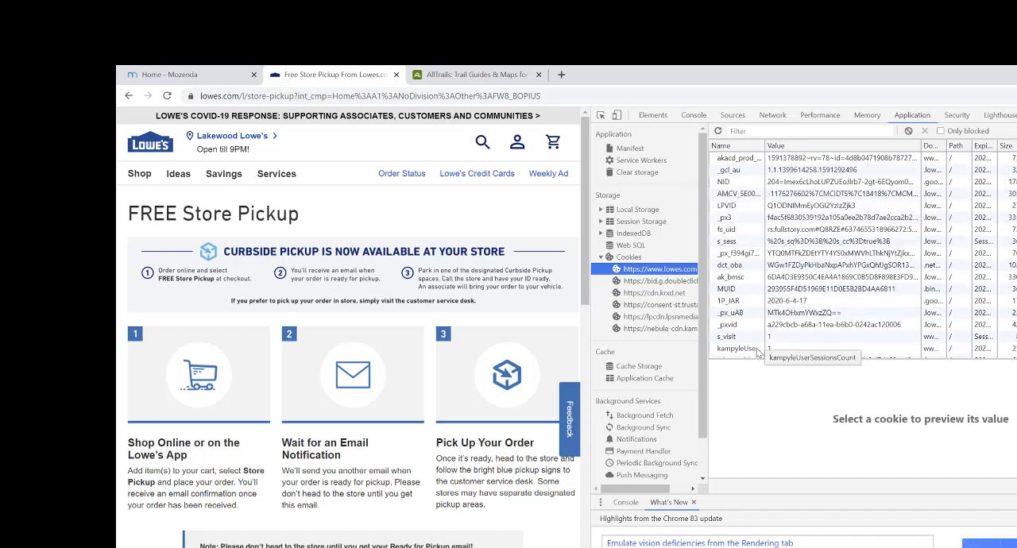
scroll(758, 349, "down", 2)
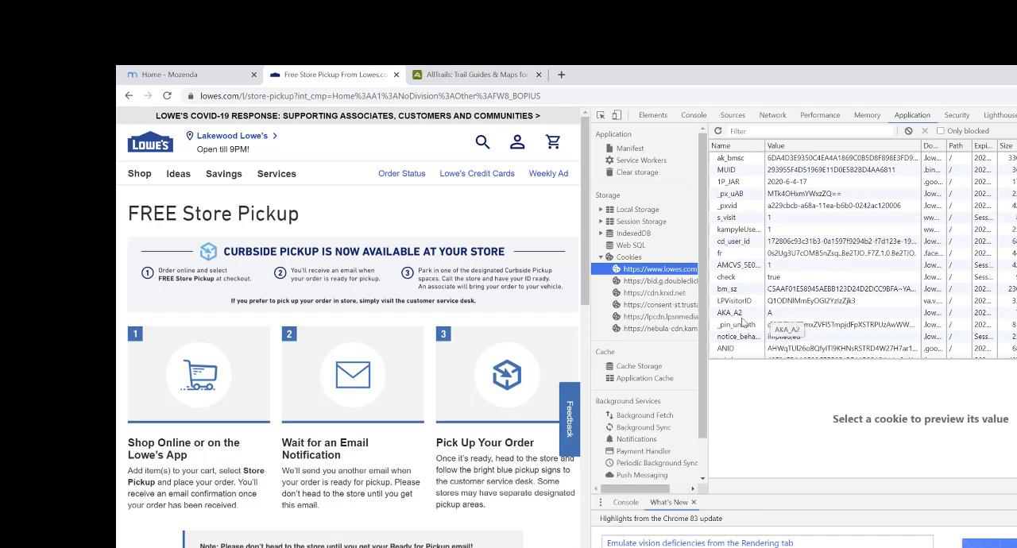
scroll(743, 322, "down", 1)
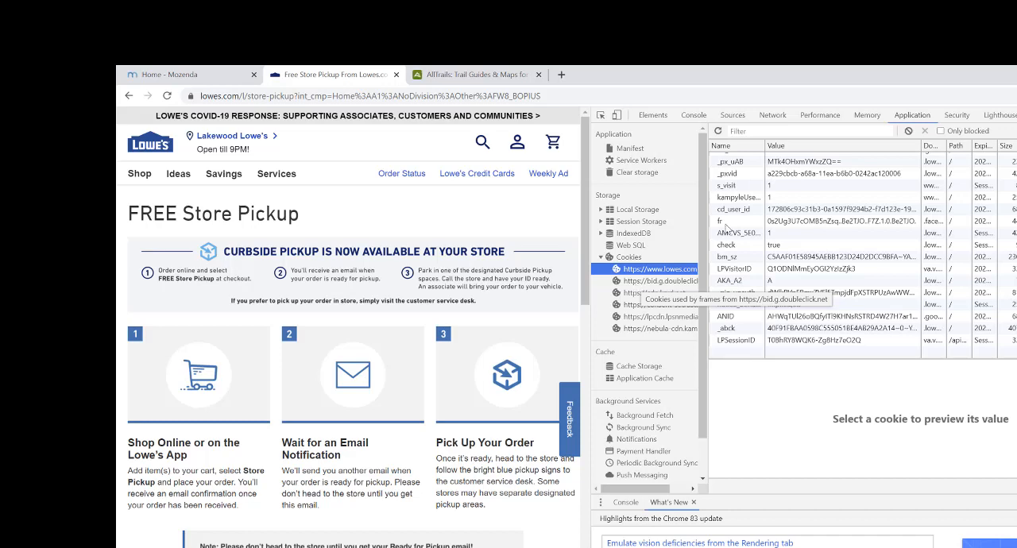
left_click(653, 282)
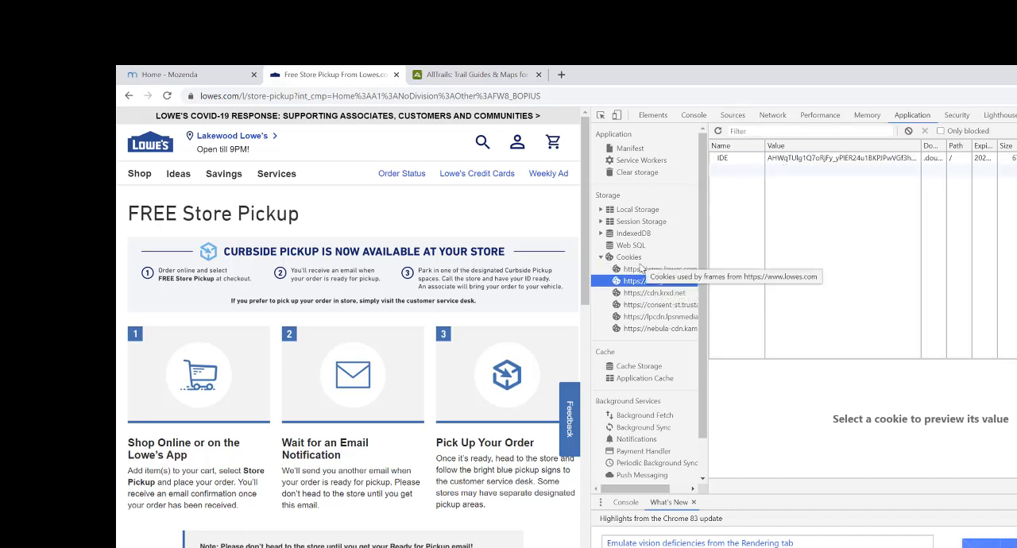
left_click(655, 296)
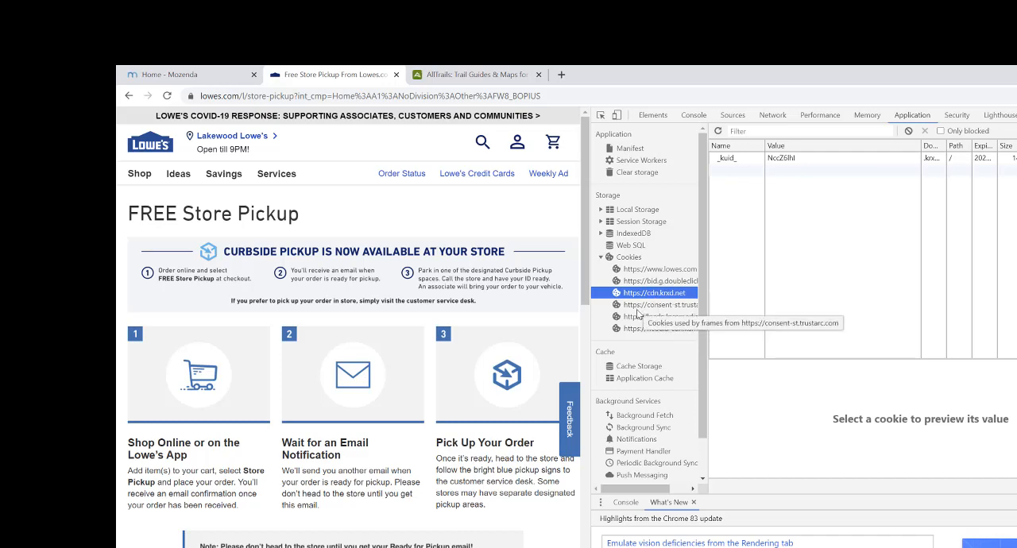
left_click(641, 309)
left_click(642, 317)
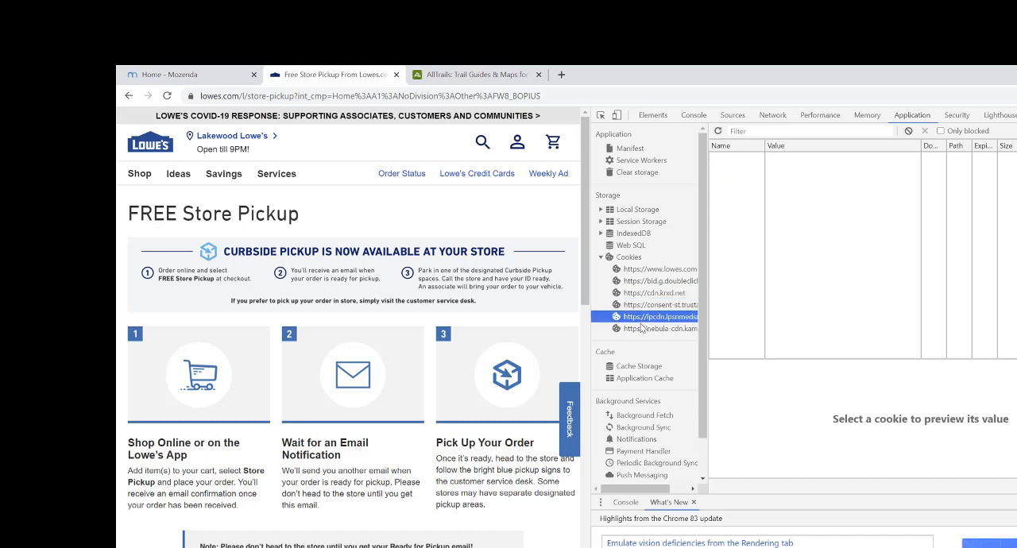
left_click(642, 329)
left_click(649, 271)
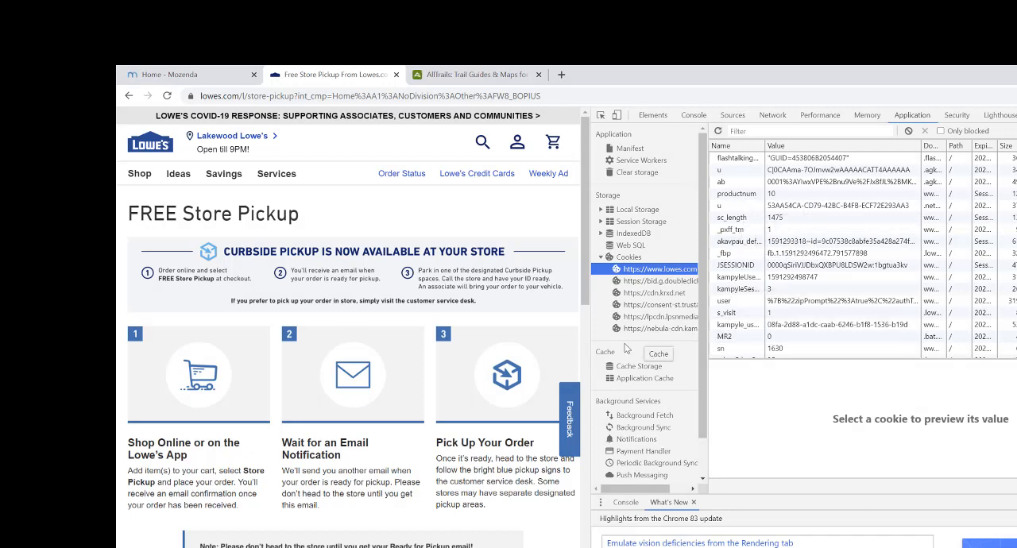
- Switch to the AllTrails site, go to its login page and enter the first part of the account email
left_click(491, 75)
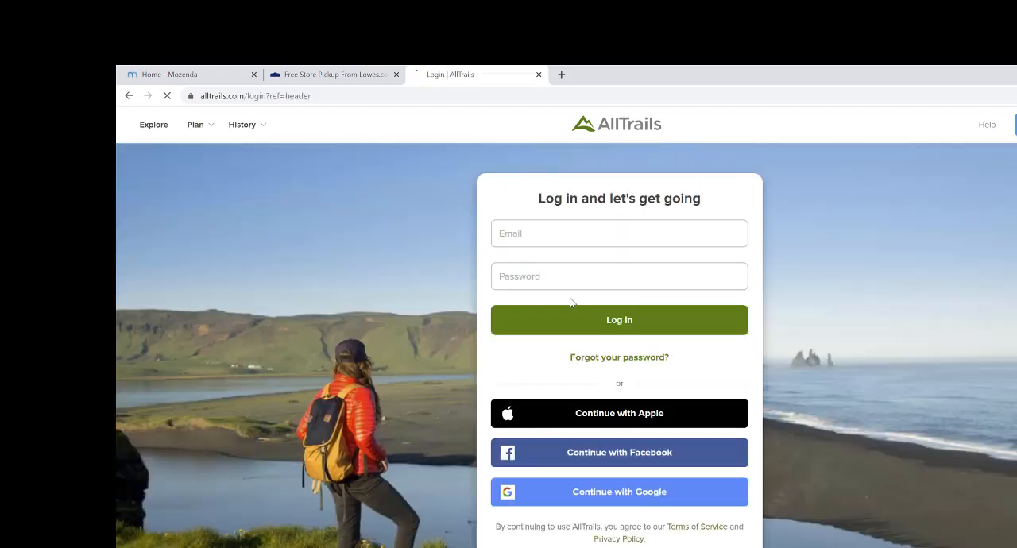
left_click(564, 238)
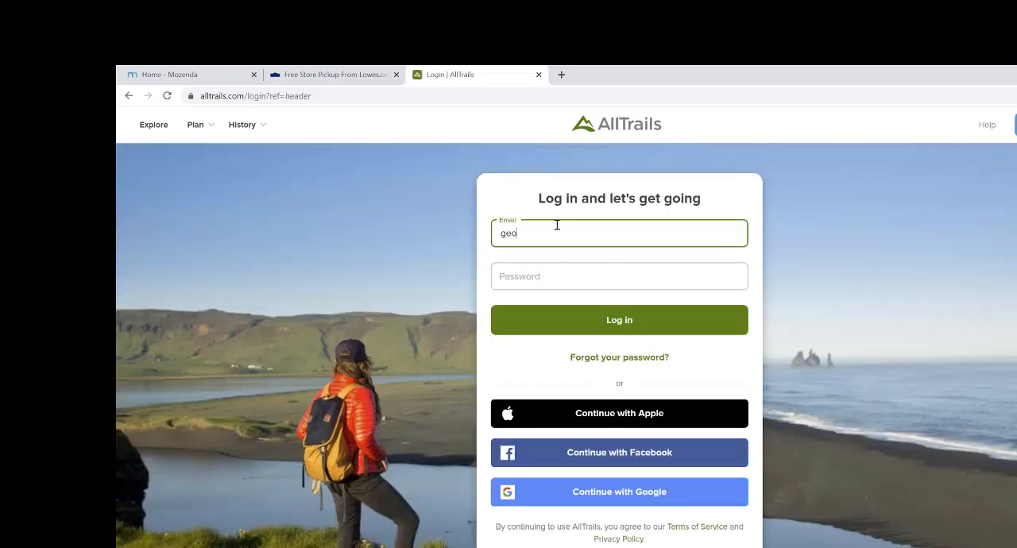
- Return to the Lowe's cookie list, review it, and widen the developer tools and the Expires / Max-Age column to examine expiry dates
left_click(326, 75)
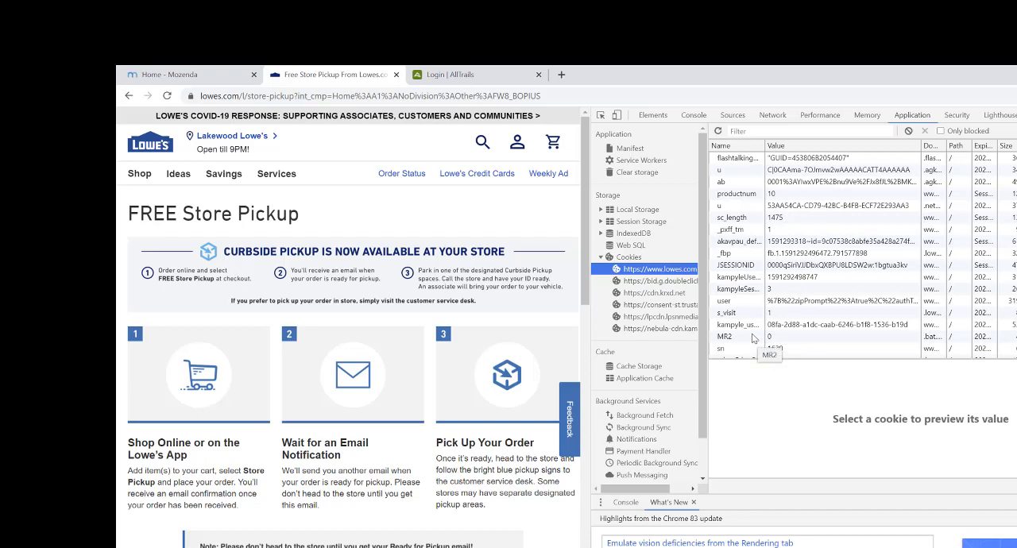
scroll(759, 308, "down", 5)
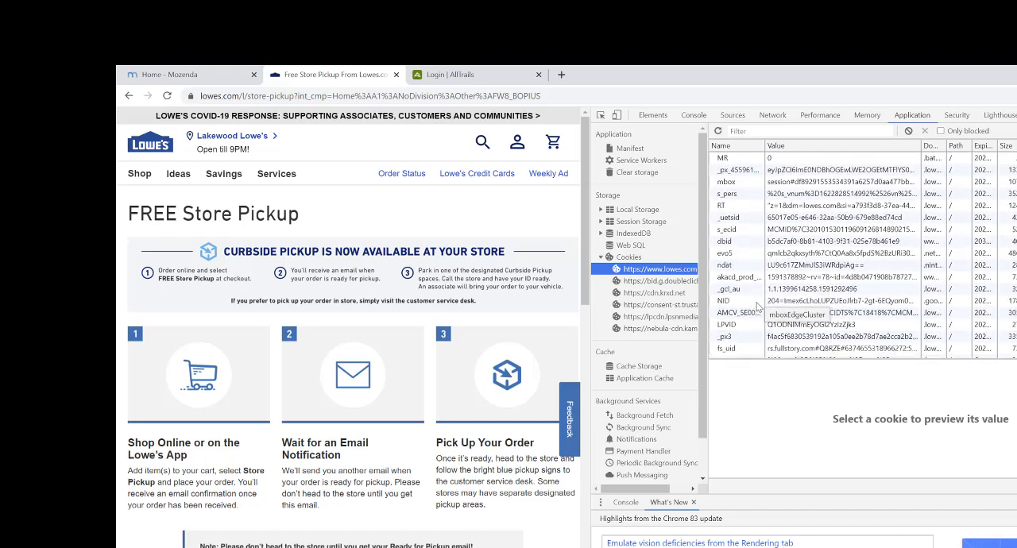
scroll(758, 302, "down", 5)
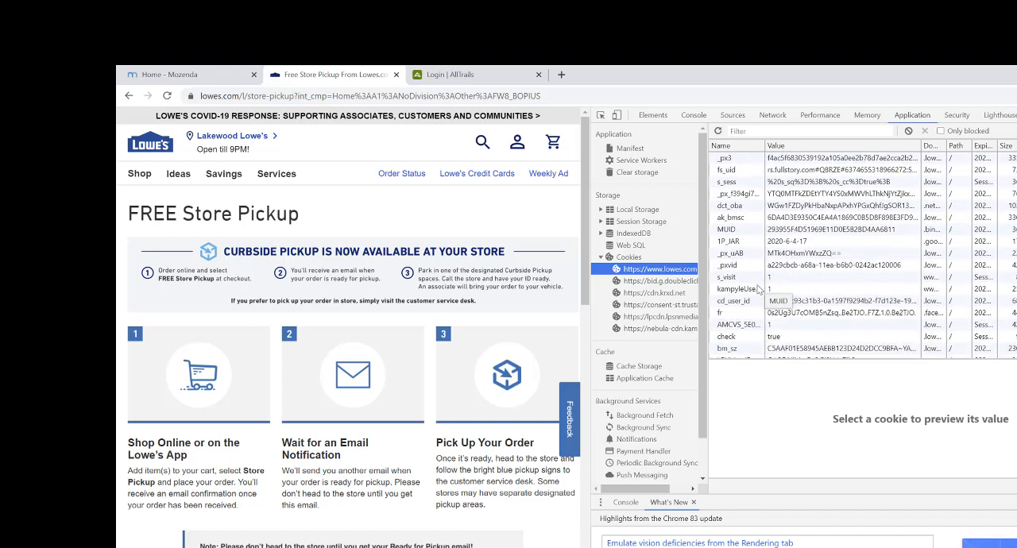
scroll(759, 291, "up", 2)
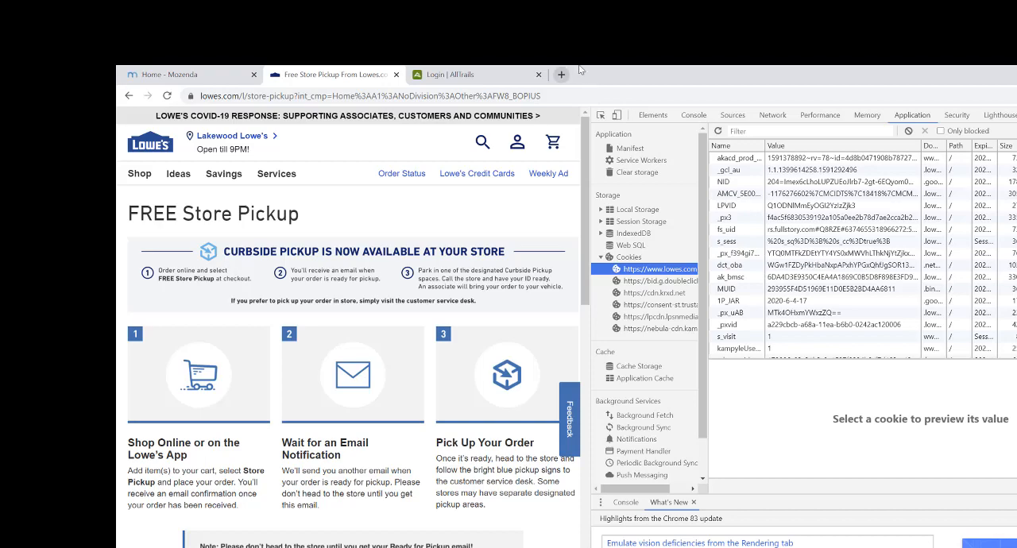
scroll(815, 238, "down", 2)
scroll(815, 238, "up", 5)
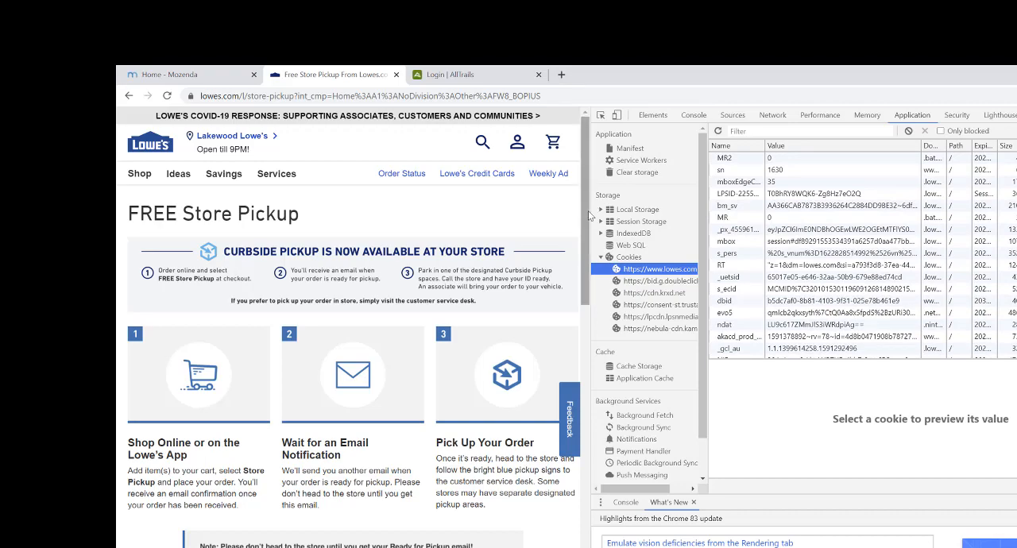
left_click_drag(589, 222, 200, 223)
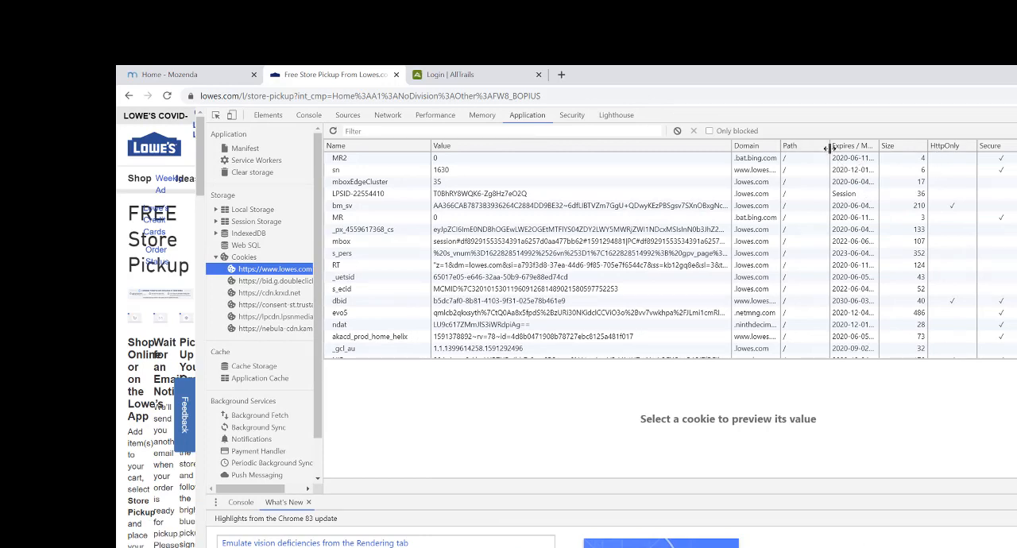
left_click_drag(828, 147, 807, 149)
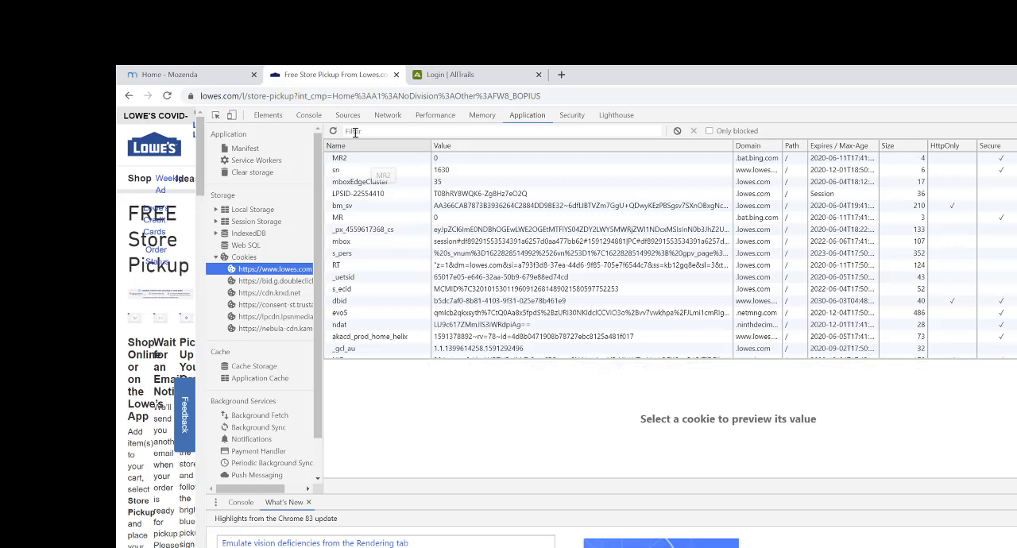
- Return to the AllTrails login page, complete the account email, enter the account password and log in
left_click(435, 76)
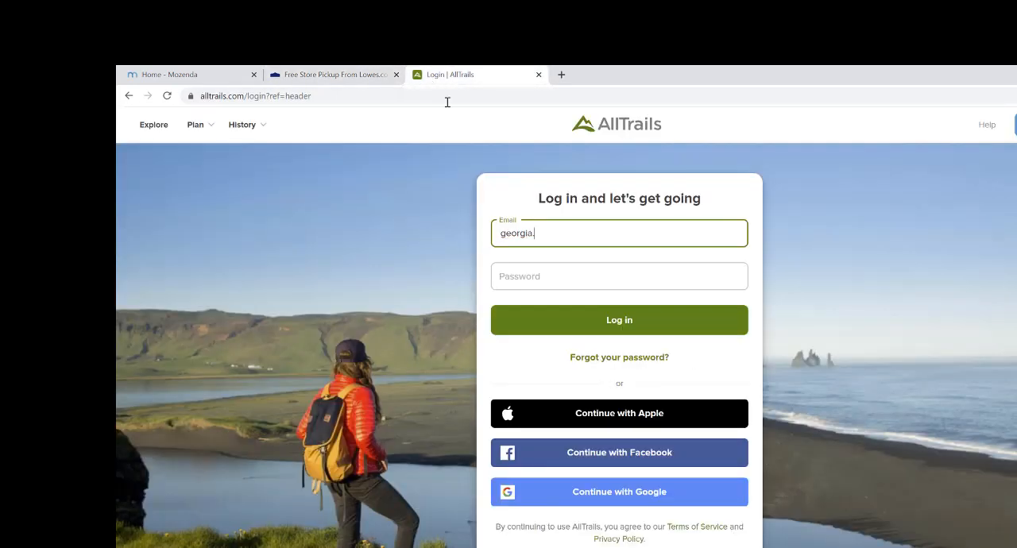
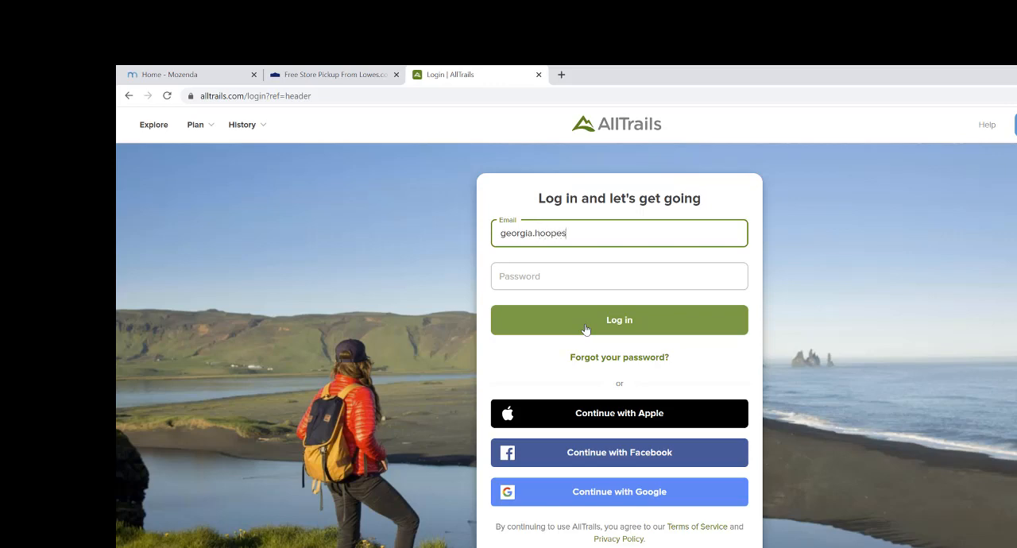
key("Tab")
type("•••••••")
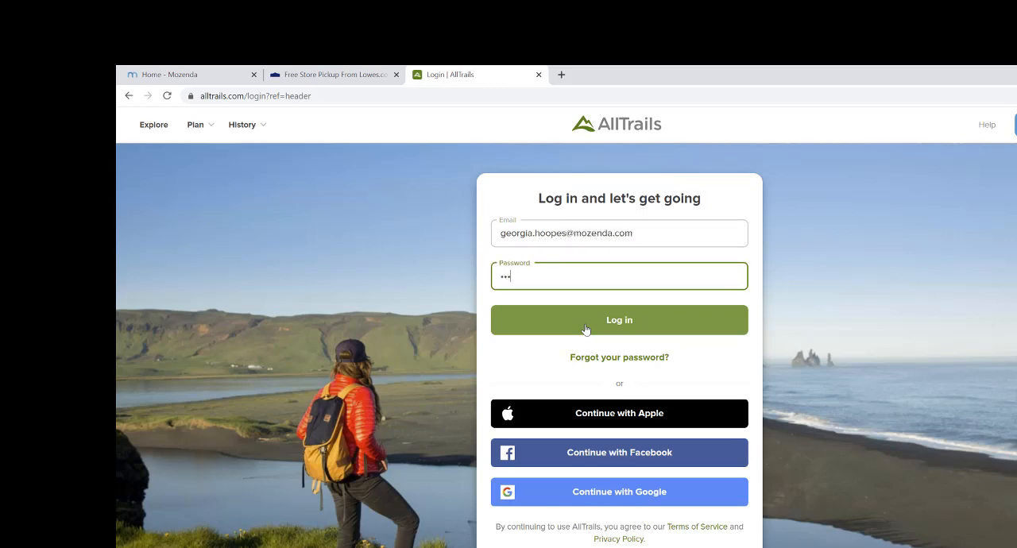
left_click(557, 332)
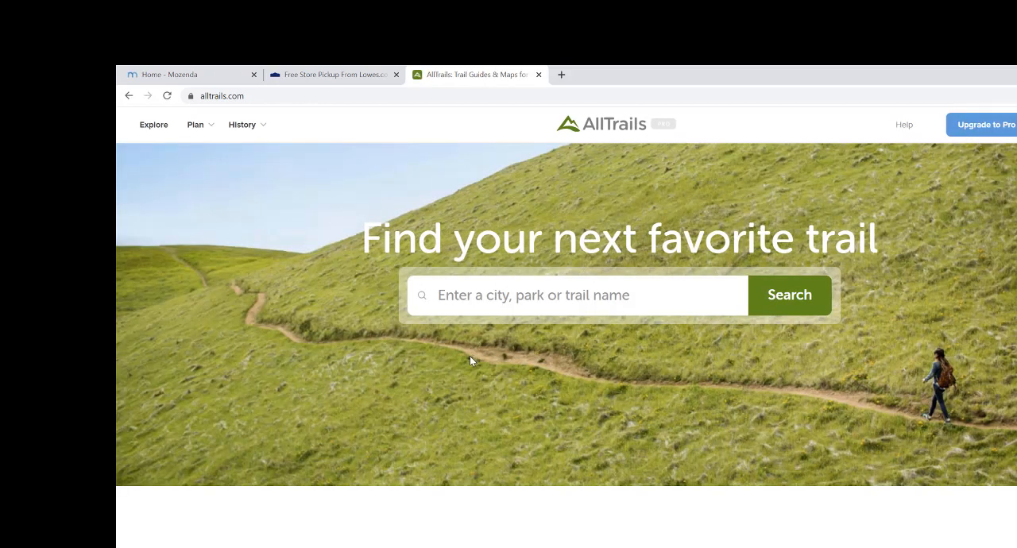
scroll(324, 320, "down", 5)
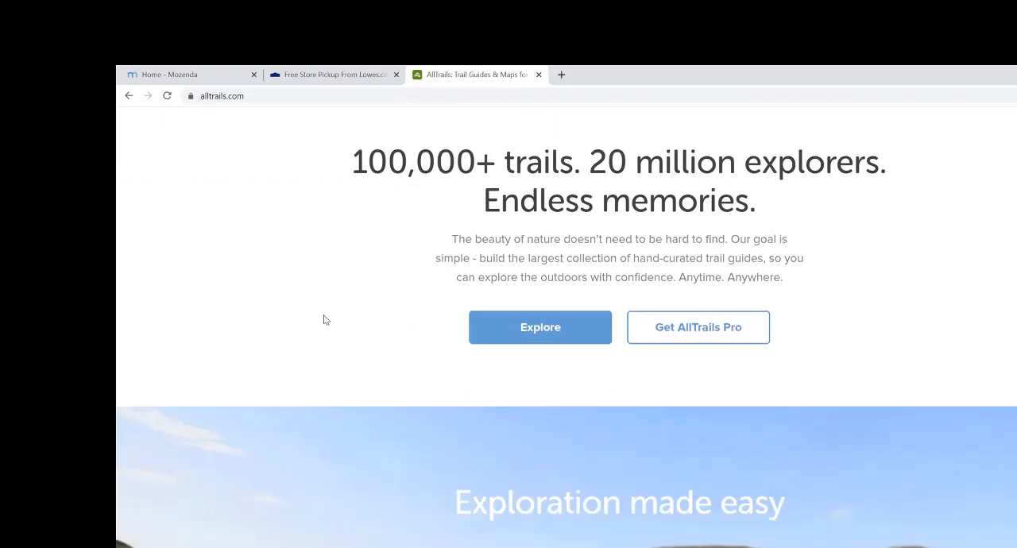
scroll(324, 319, "up", 4)
right_click(258, 143)
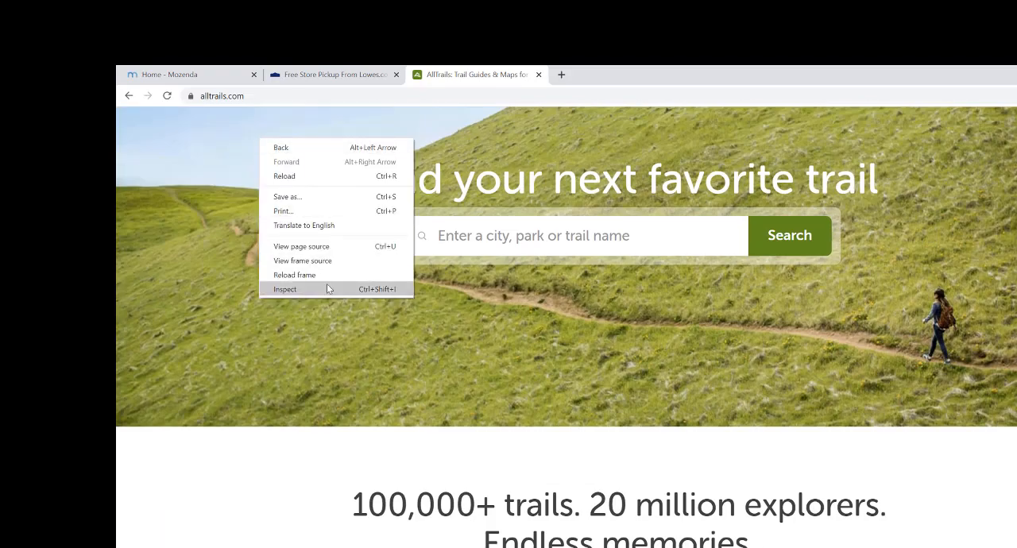
left_click(326, 286)
left_click(527, 115)
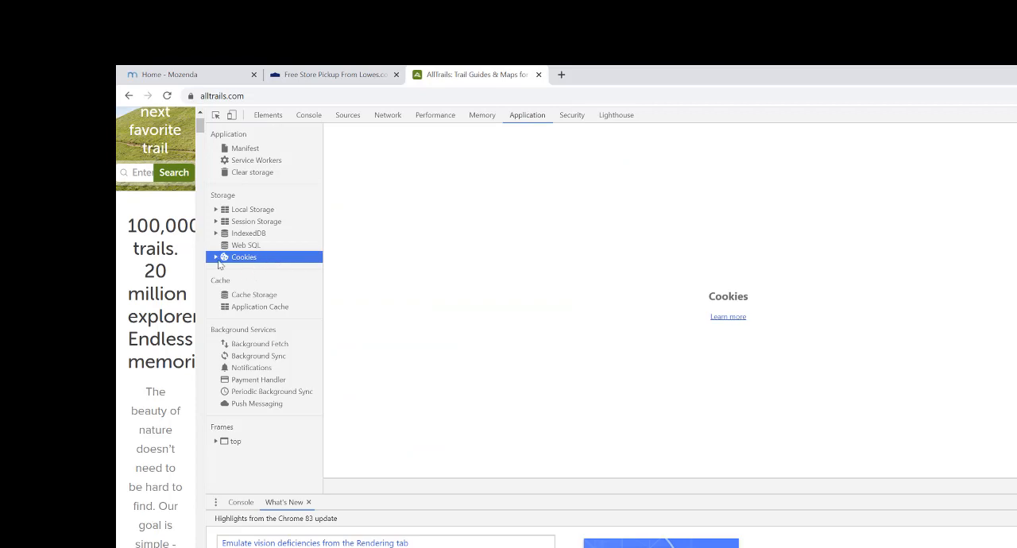
left_click(215, 259)
left_click(259, 270)
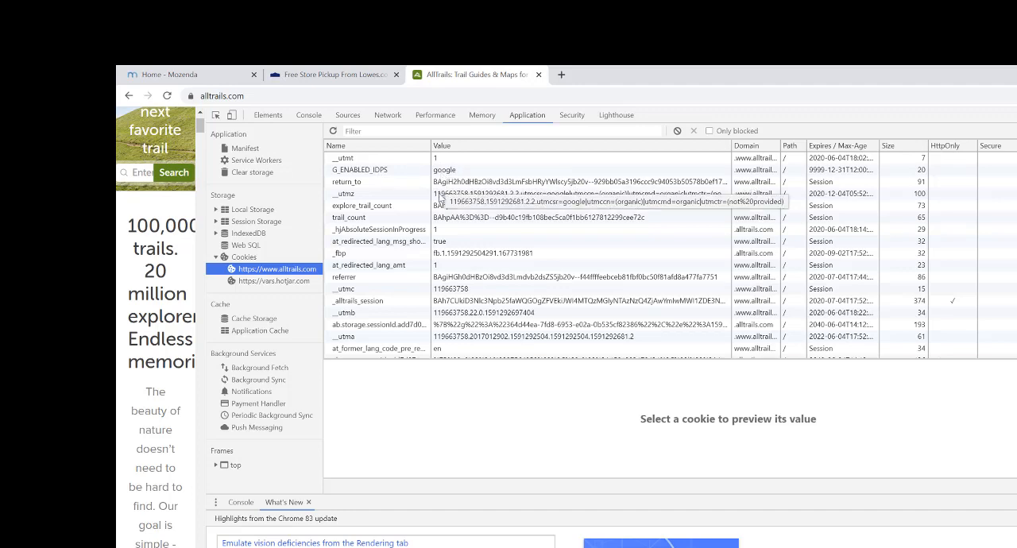
scroll(445, 191, "down", 1)
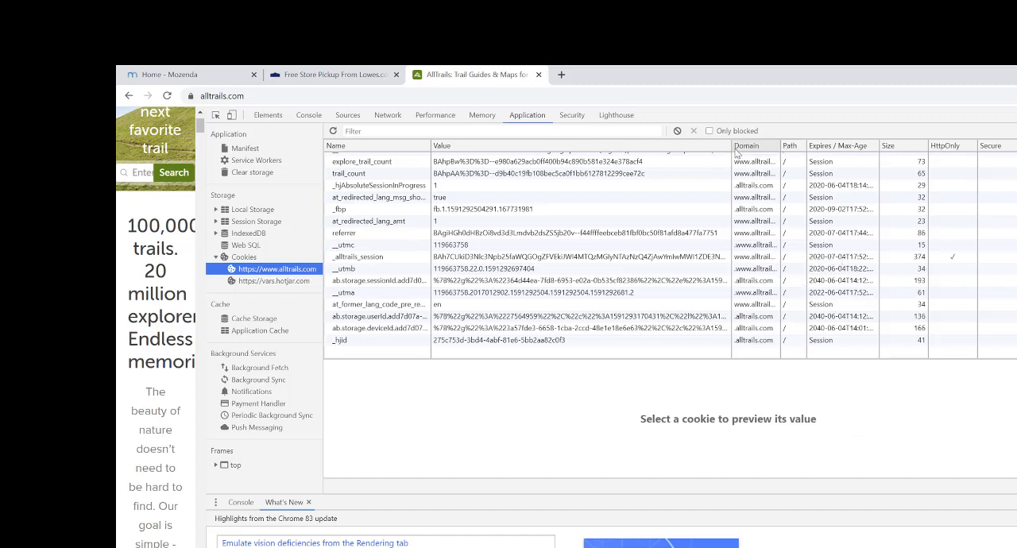
- Widen the Domain column of the AllTrails cookie list and narrow the developer tools to give the page more room
left_click_drag(732, 151, 690, 151)
left_click(689, 162)
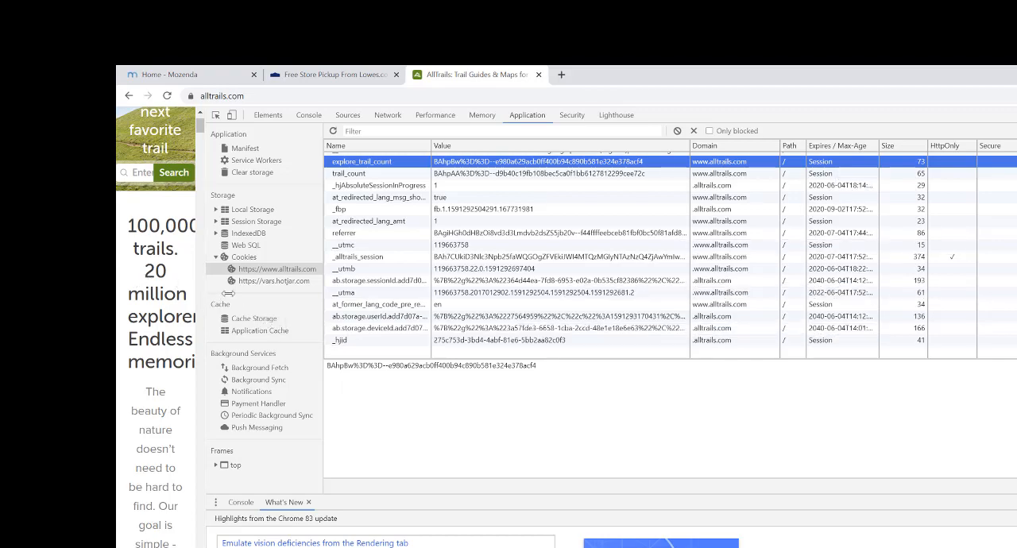
left_click_drag(228, 293, 640, 272)
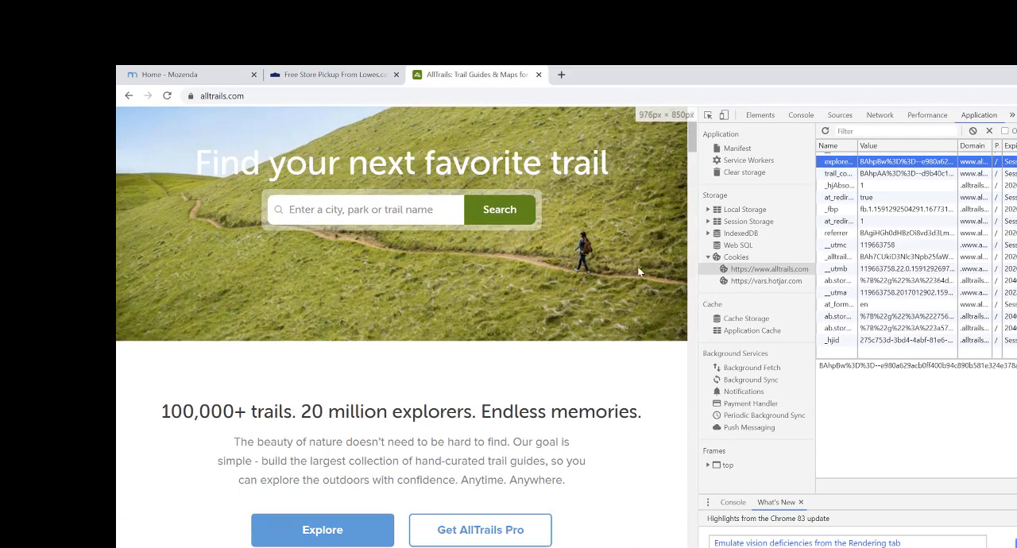
- Return to the Lowe's store pickup page, narrow its developer tools to show the page, and close that page
left_click(323, 75)
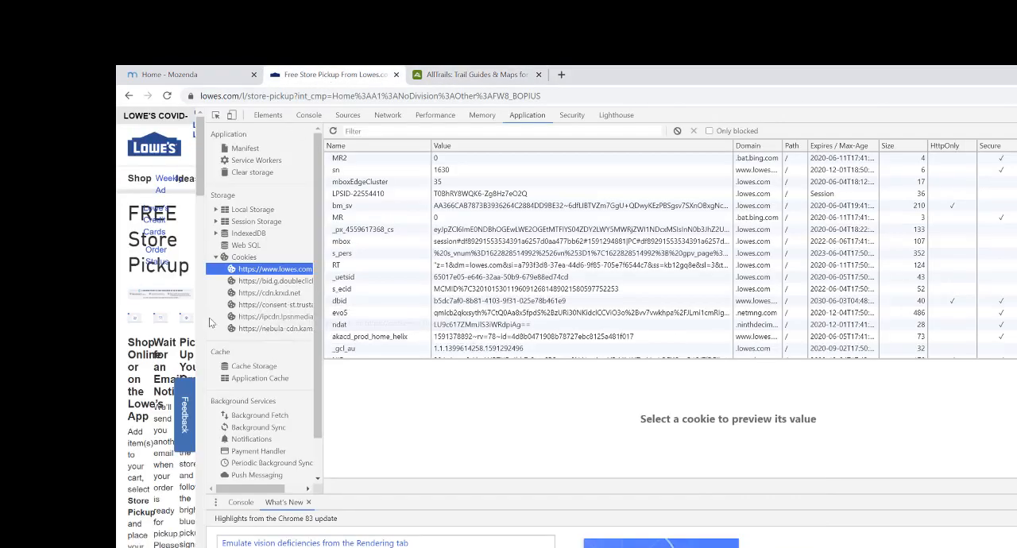
left_click_drag(204, 326, 772, 305)
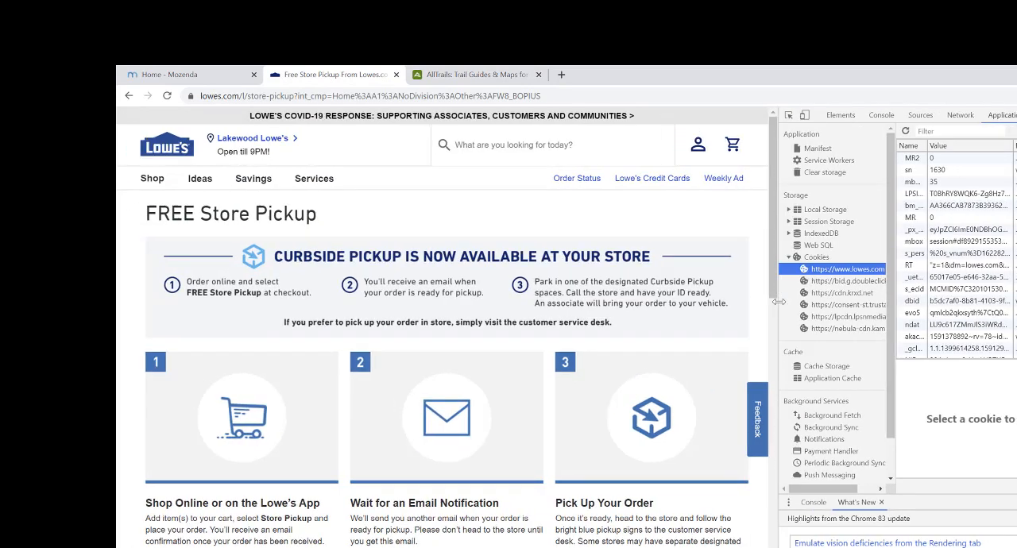
left_click(396, 74)
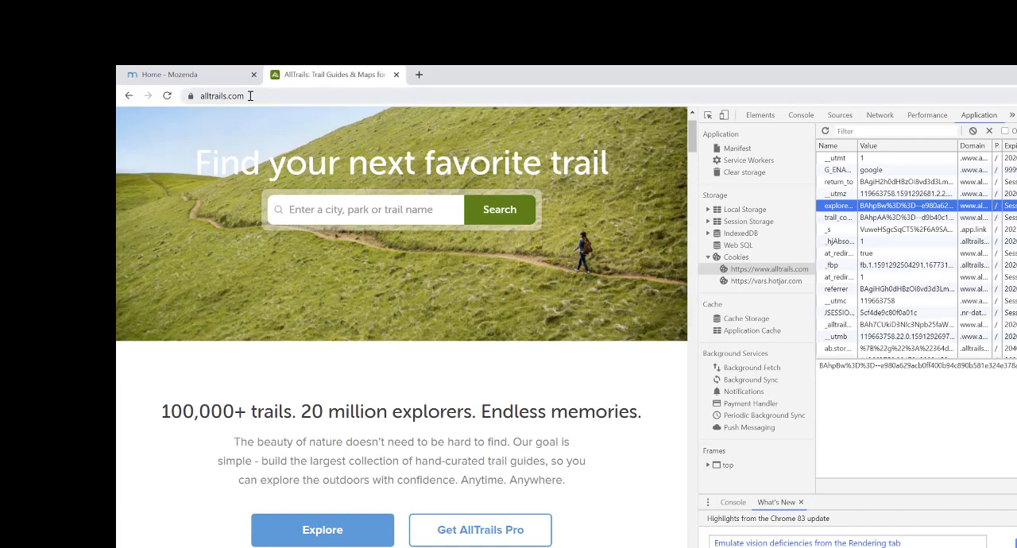
left_click(247, 96)
key("ctrl+c")
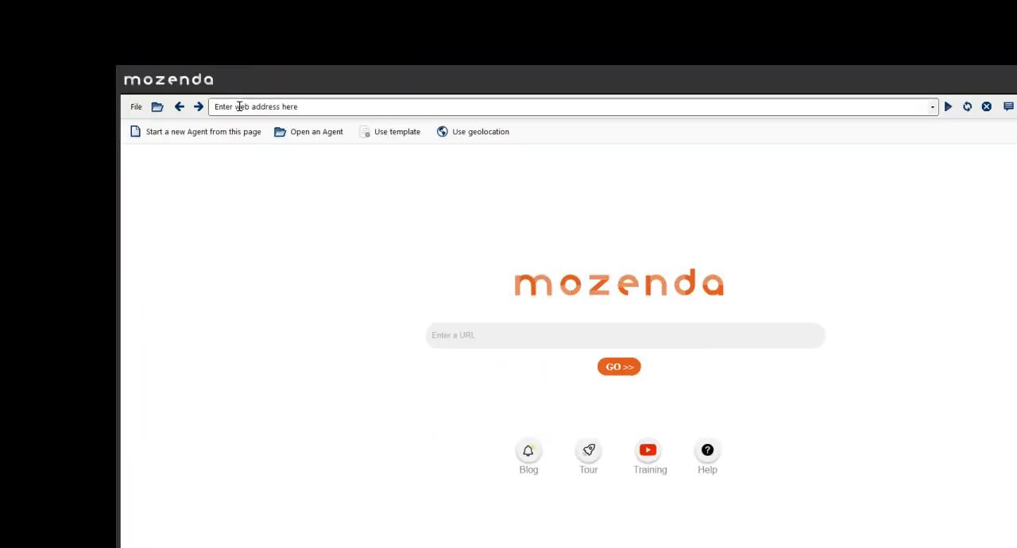
left_click(247, 105)
key("ctrl+v")
key("Return")
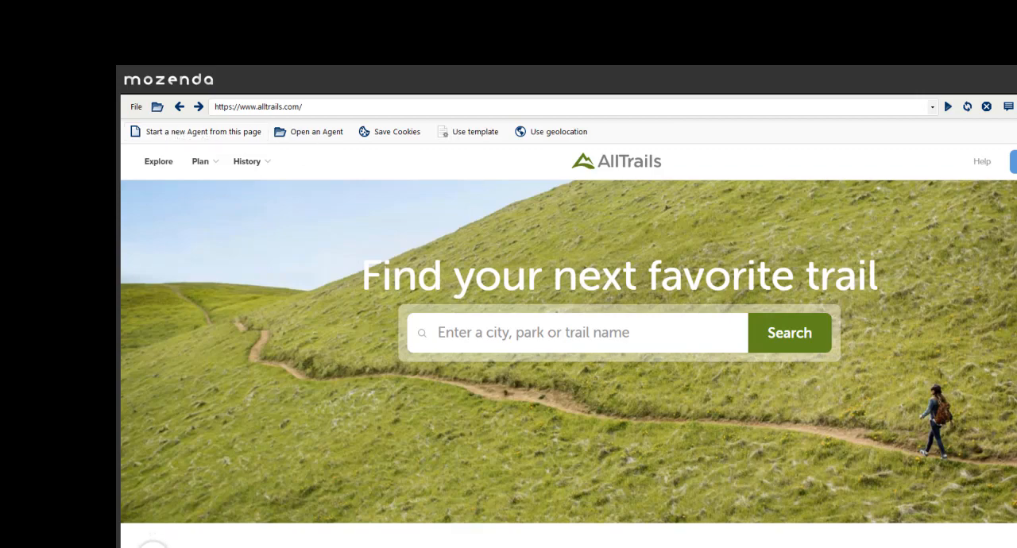
- Go to the AllTrails login page, enter the account email and account password, and log in
scroll(568, 346, "down", 2)
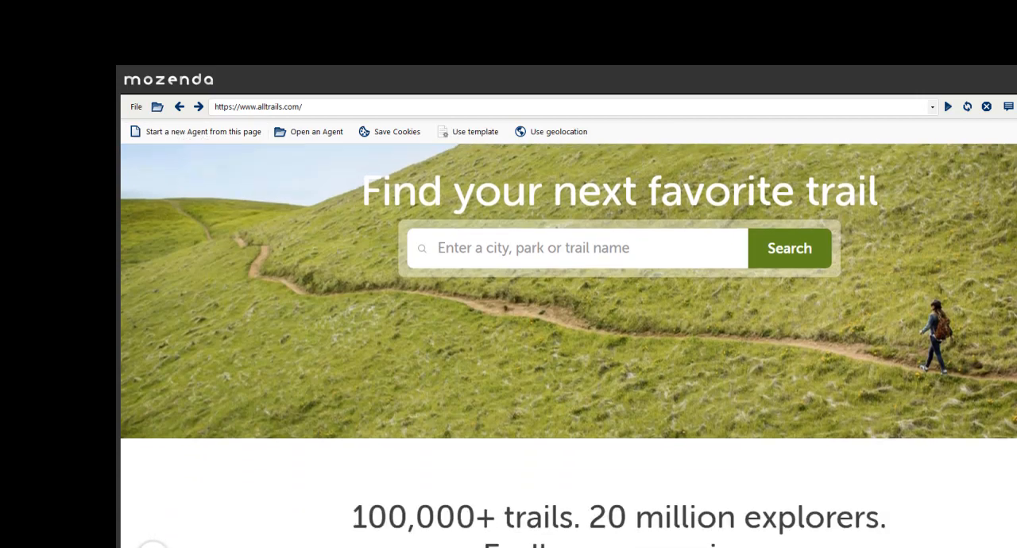
scroll(568, 346, "up", 2)
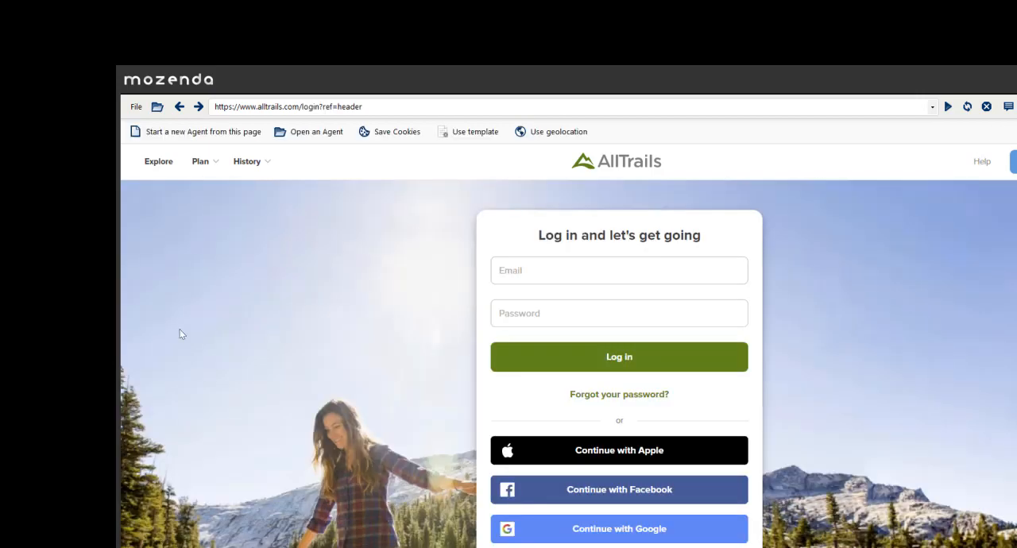
left_click(516, 268)
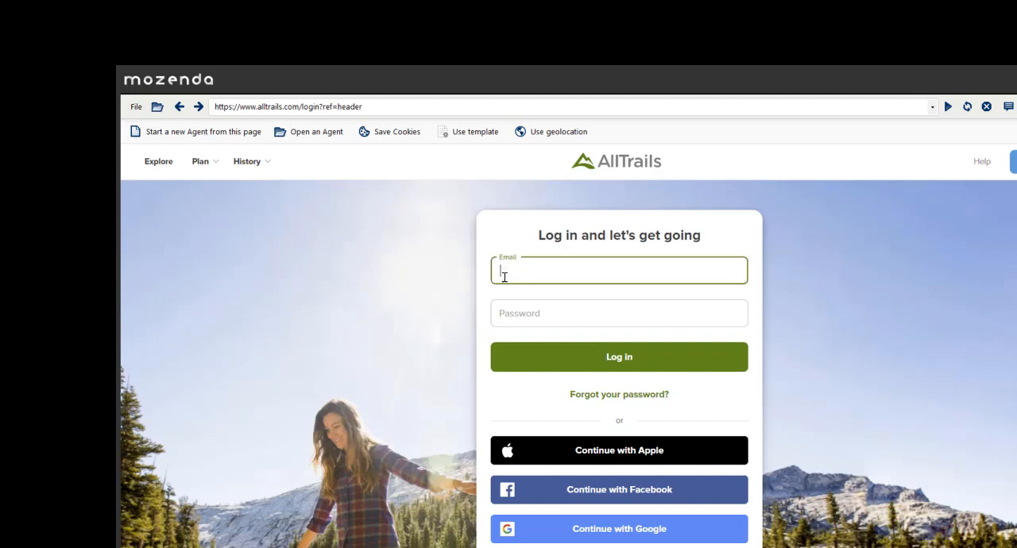
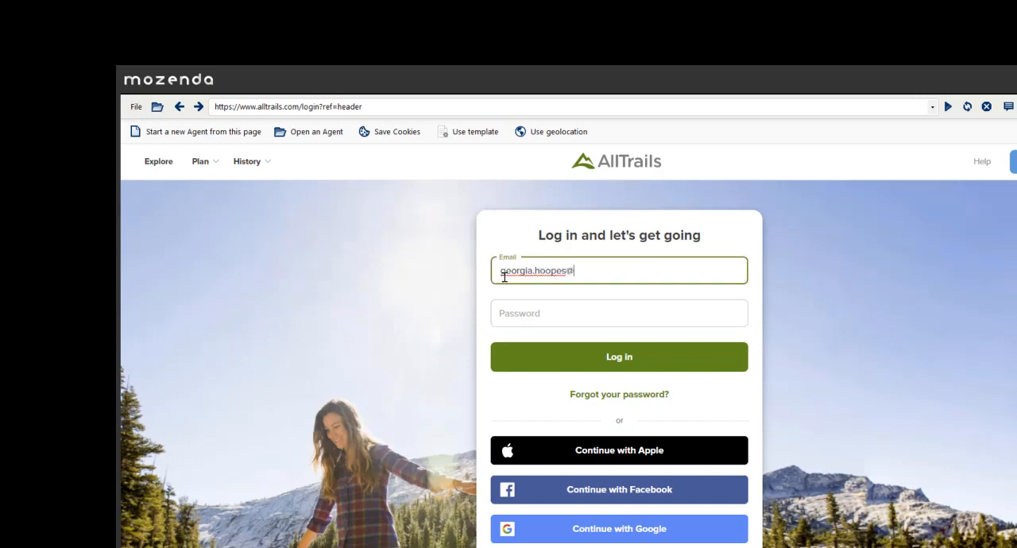
key("Tab")
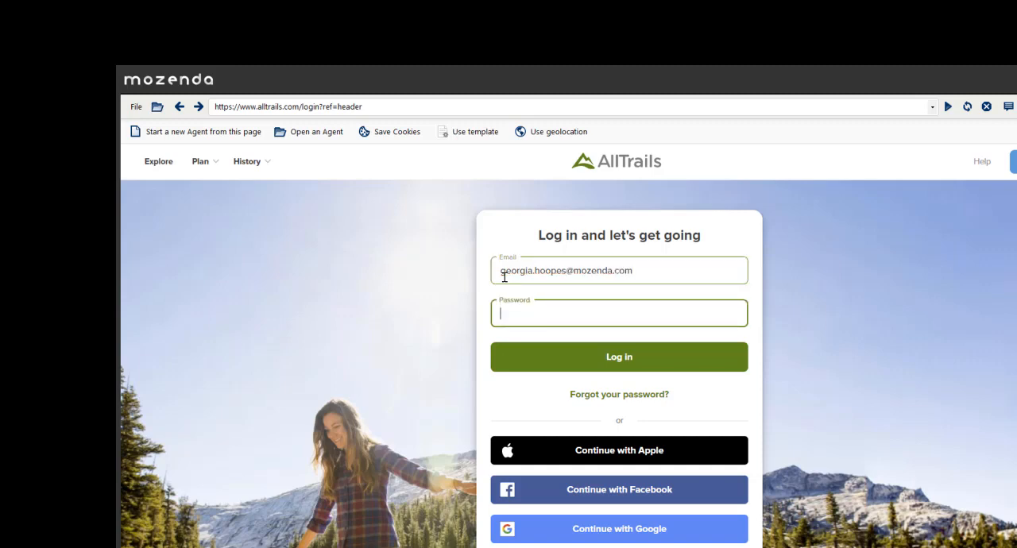
type("•••••••")
left_click(603, 361)
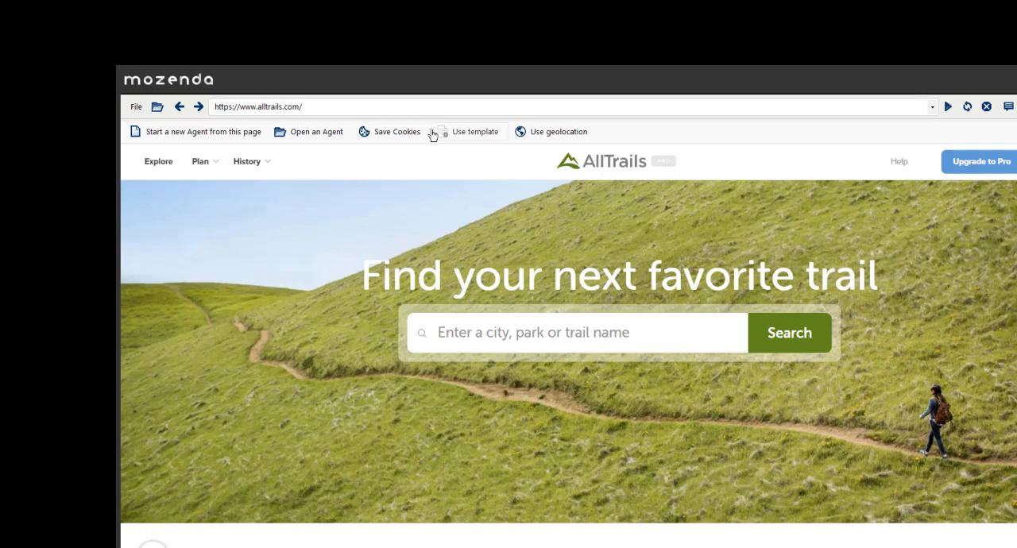
- Save the currently loaded cookies as a new cookie store named All Trails Cookies 2
left_click(380, 132)
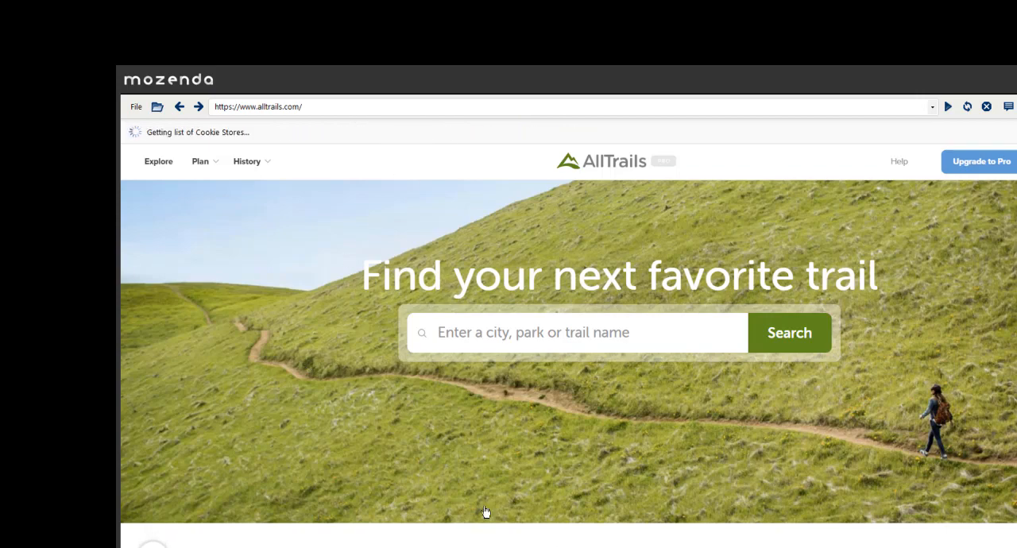
type("coo")
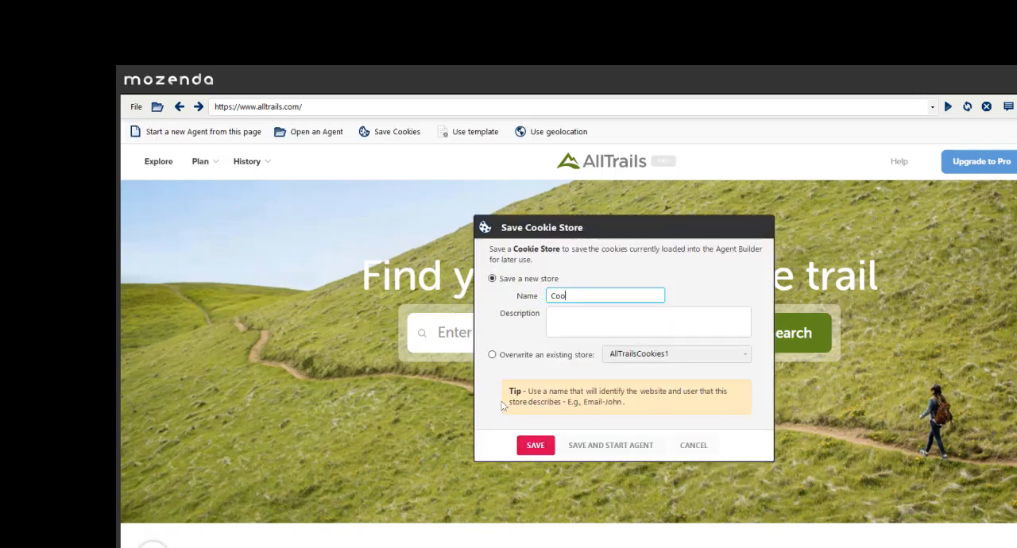
key("BackSpace")
key("BackSpace")
key("BackSpace")
type("All Ra")
type("ails Cookies 2")
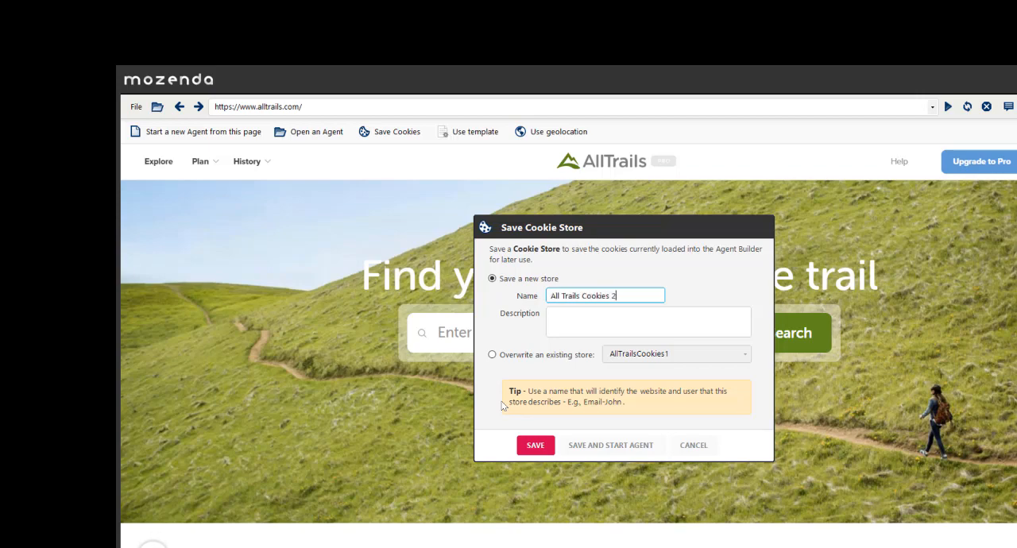
left_click(536, 445)
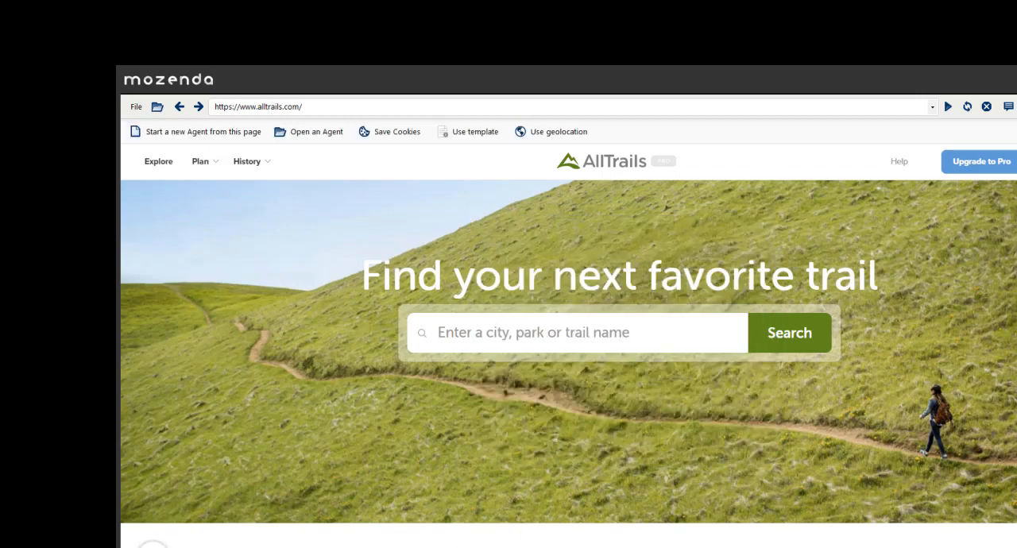
- Switch to the Mozenda web console, view the list of cookie stores and widen the Name column to read the full names
key("alt+Tab")
left_click(162, 74)
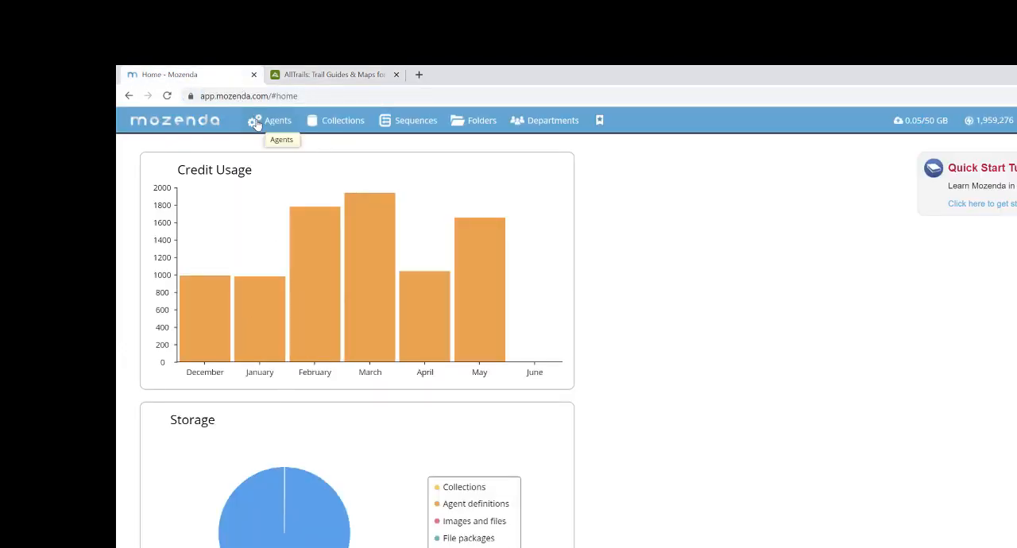
left_click(256, 123)
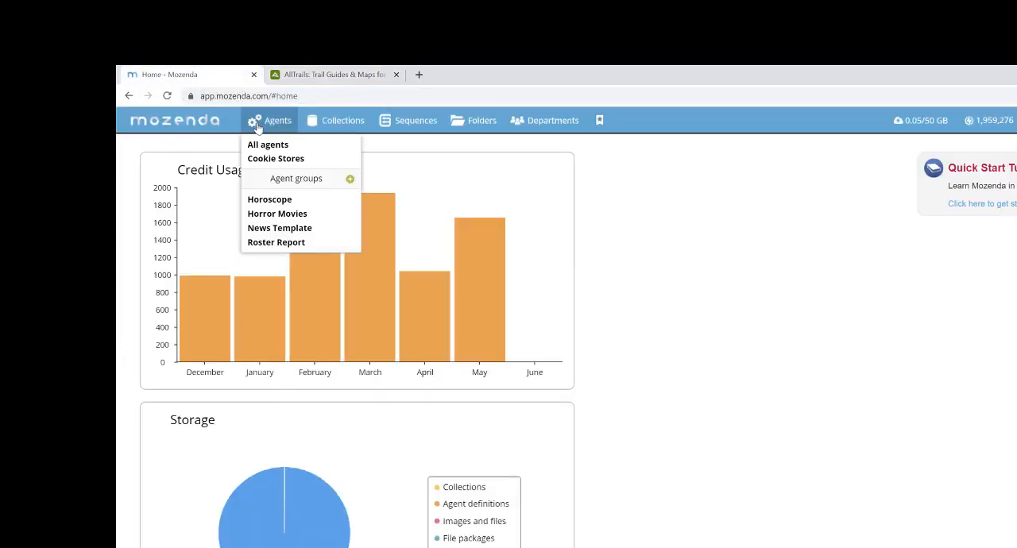
left_click(268, 163)
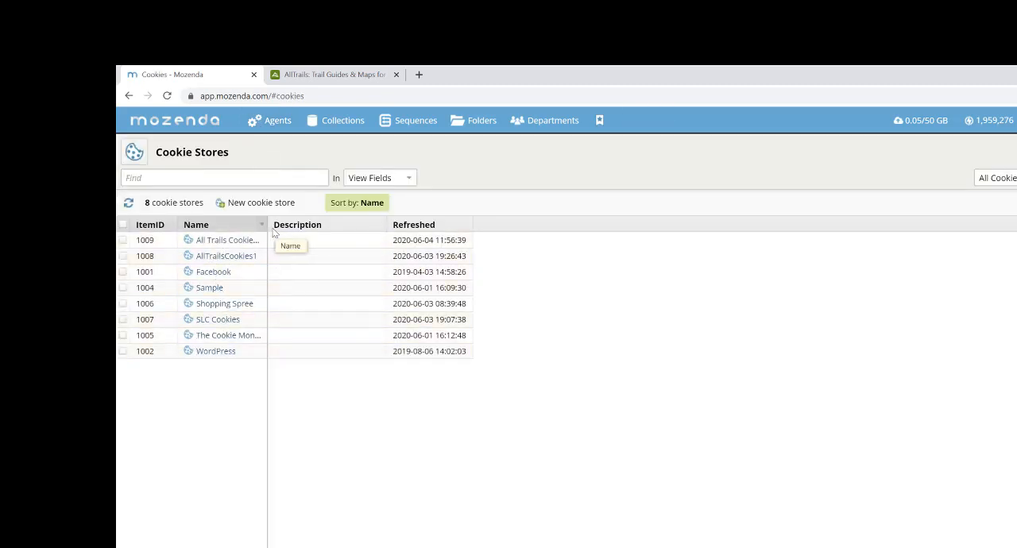
left_click_drag(267, 229, 325, 233)
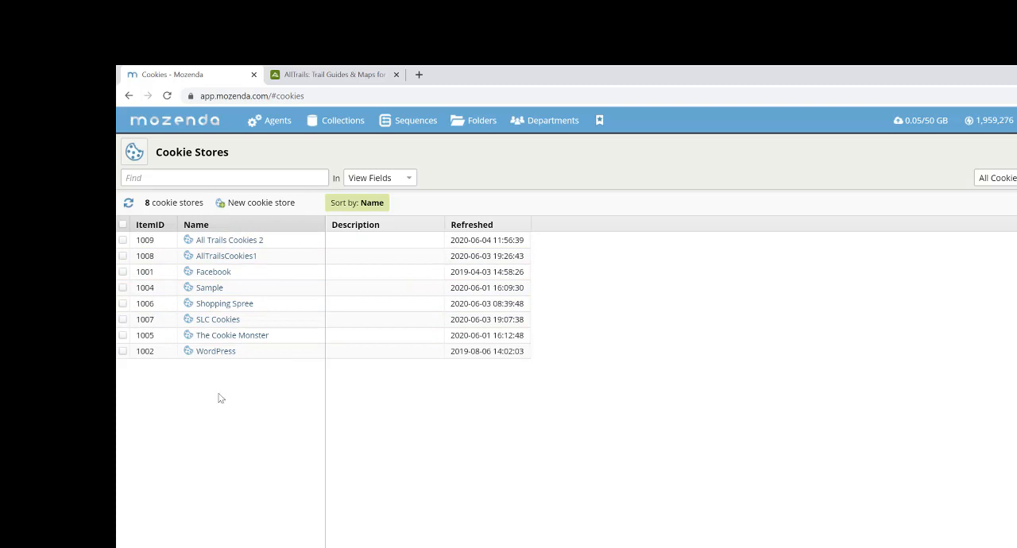
- Examine the cookies in the All Trails Cookies 2 store with a widened ItemID column, compare them with the browser's, and briefly select the _s cookie
left_click(225, 244)
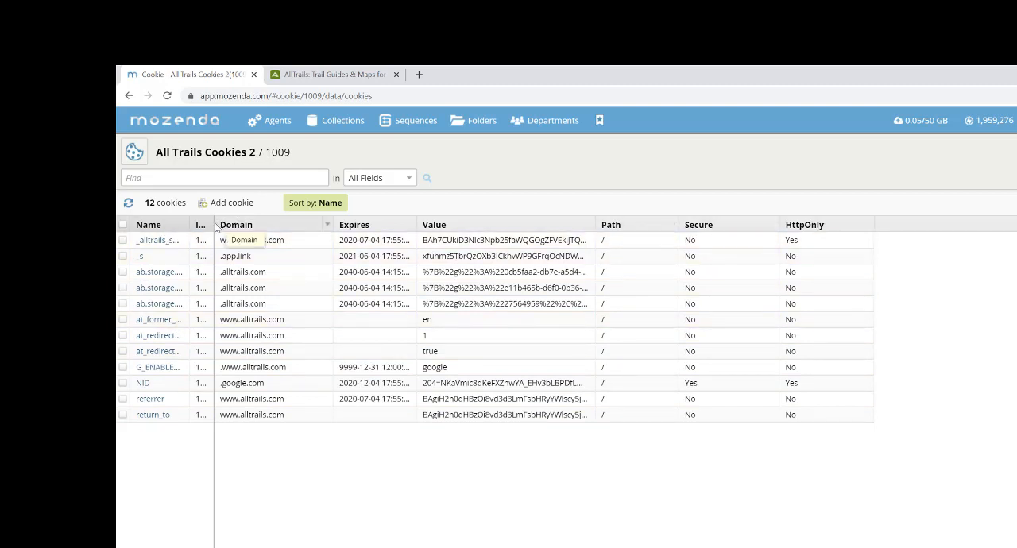
left_click_drag(213, 225, 249, 225)
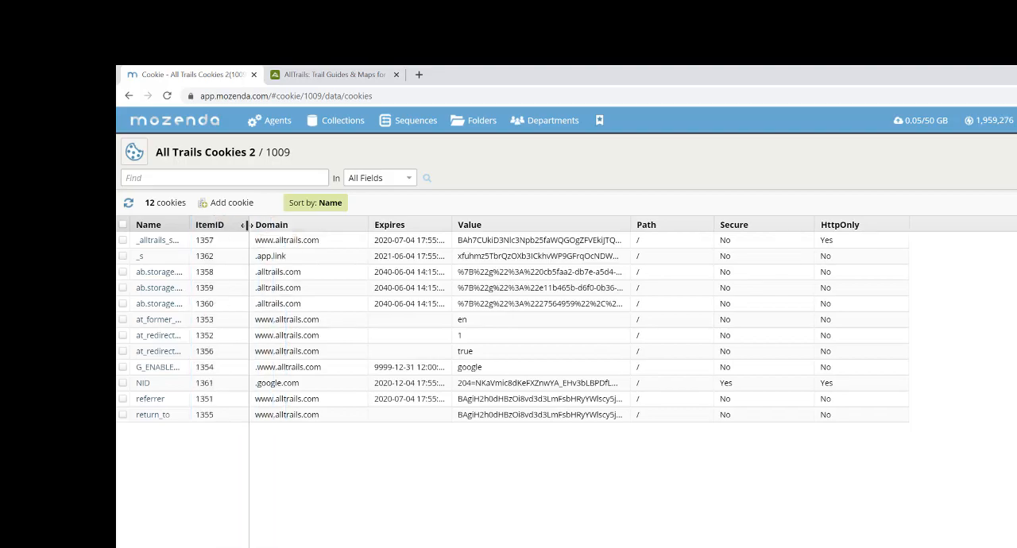
left_click(333, 74)
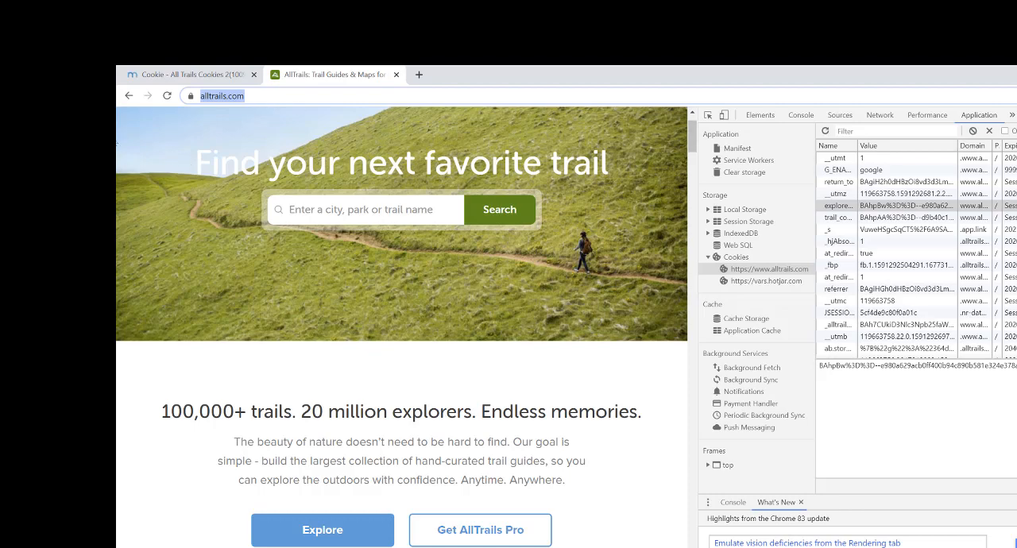
left_click(184, 76)
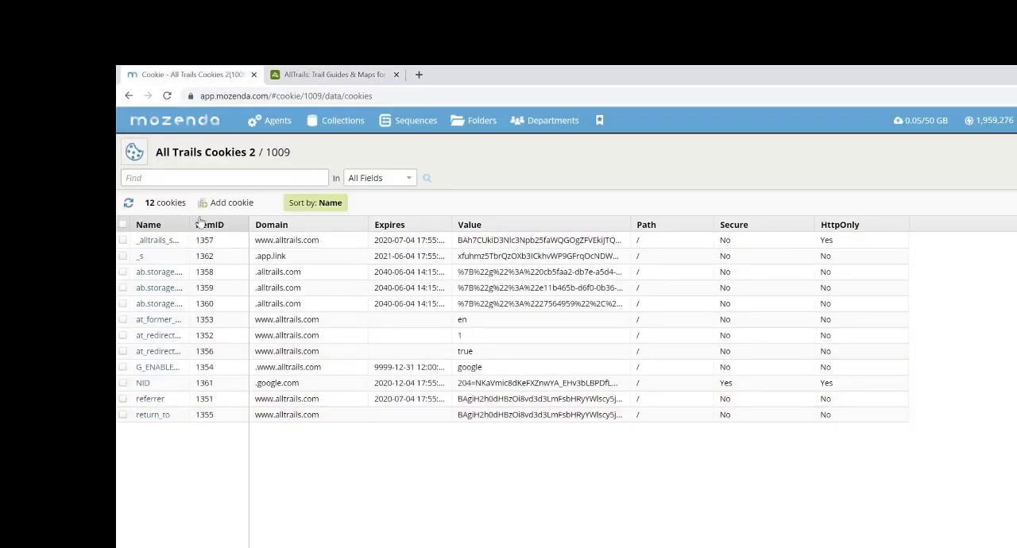
left_click(125, 256)
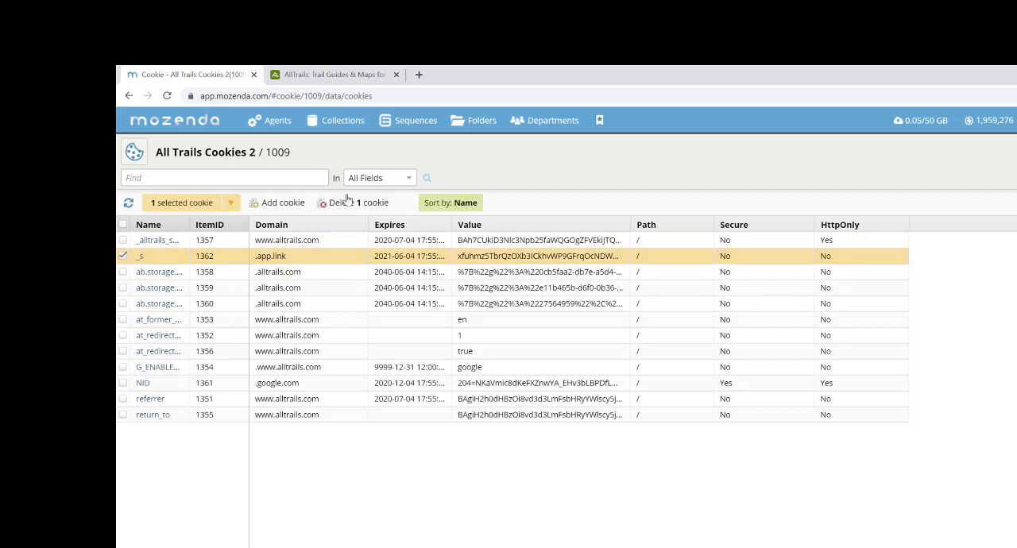
left_click(122, 257)
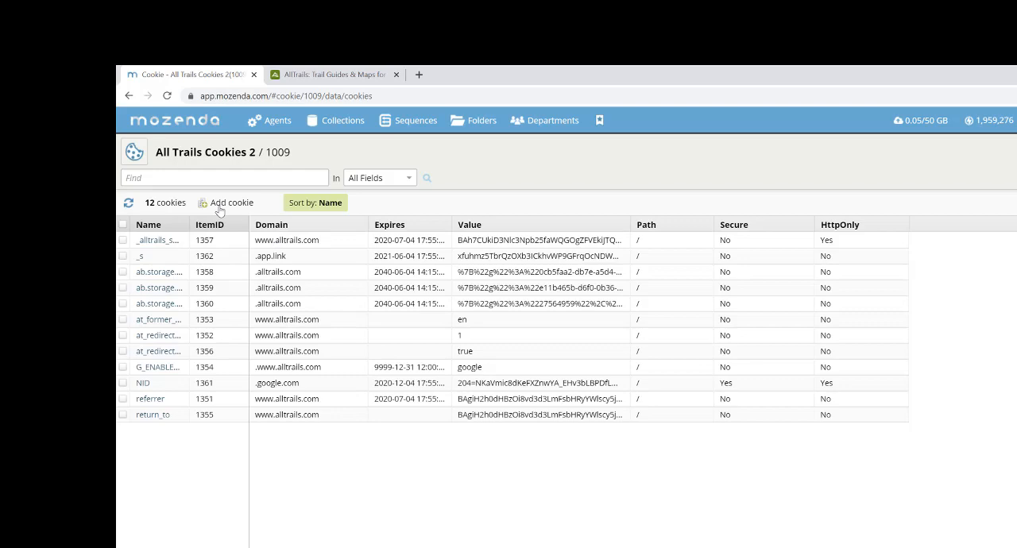
- Start a new cookie in the All Trails Cookies 2 store with the name Test and the domain mozenda.com
left_click(226, 204)
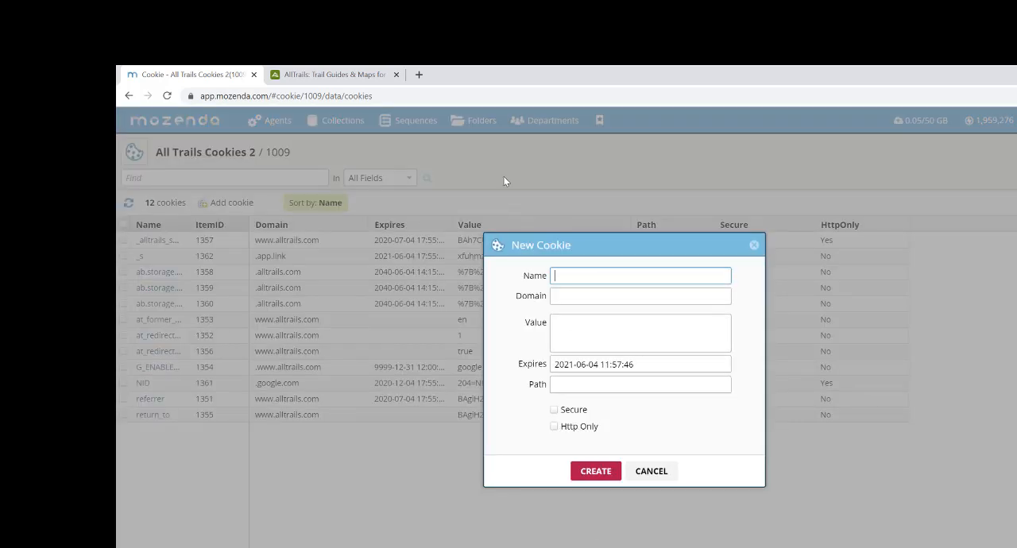
type("Test")
key("Tab")
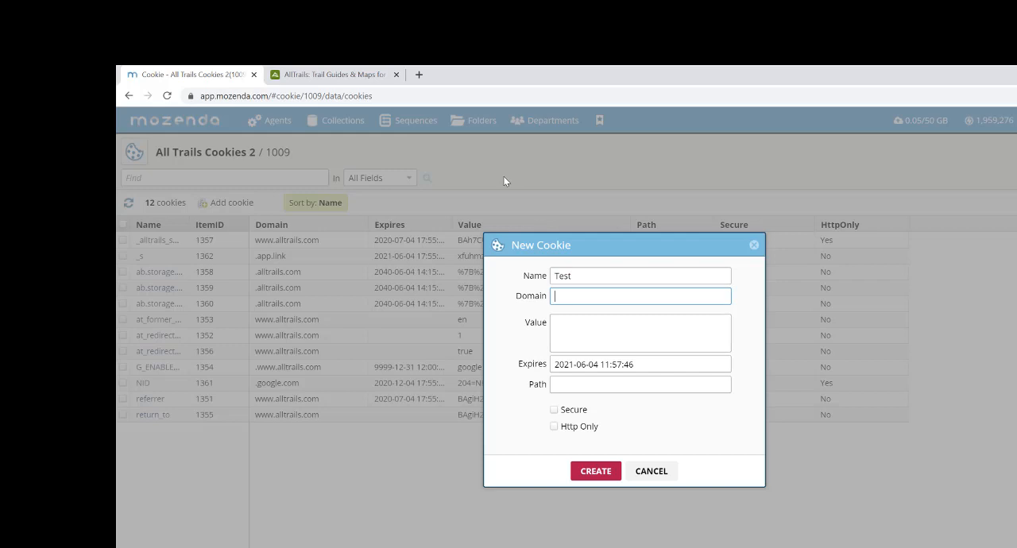
type("mozenda.com")
key("Tab")
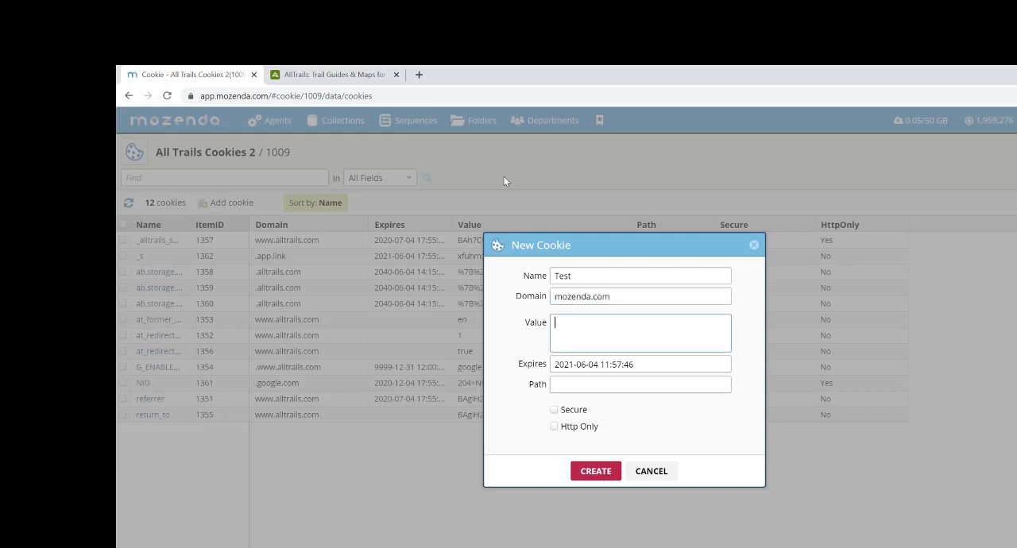
- Set the new Test cookie's value to fakeasdvoinoasdb
type("fakeasdvoinoasdb")
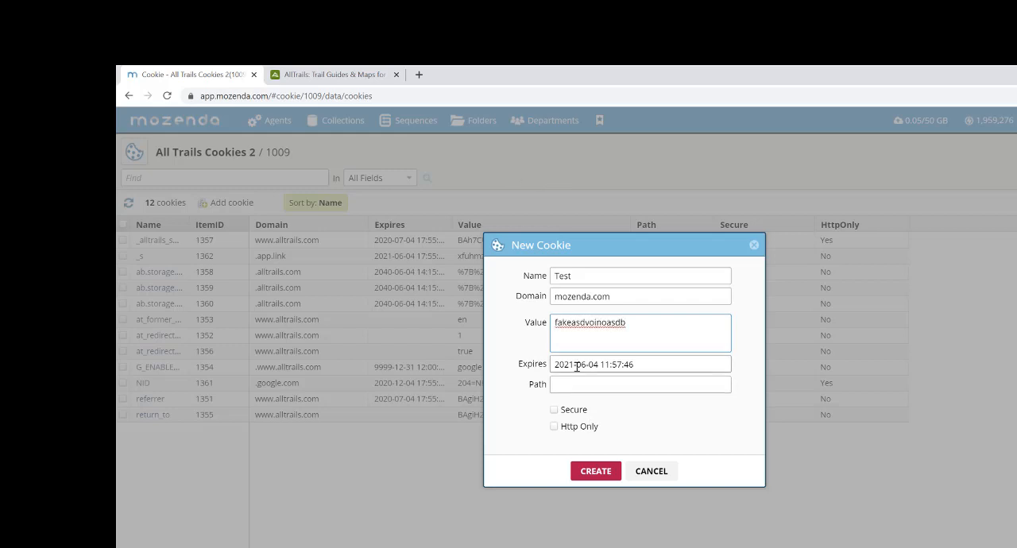
- Create the Test cookie with the Secure option enabled, and delete it from the All Trails Cookies 2 store
left_click(570, 382)
left_click(554, 410)
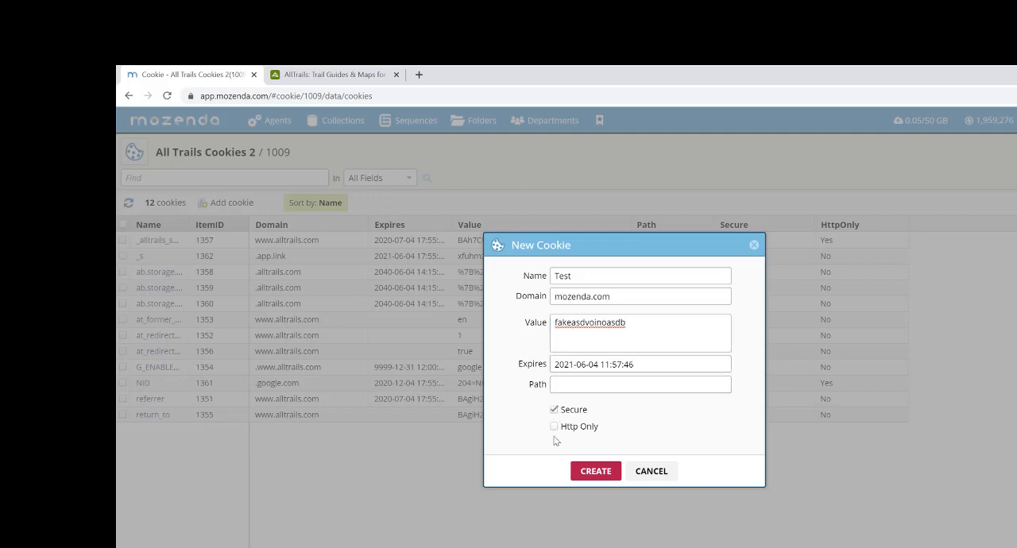
left_click(596, 476)
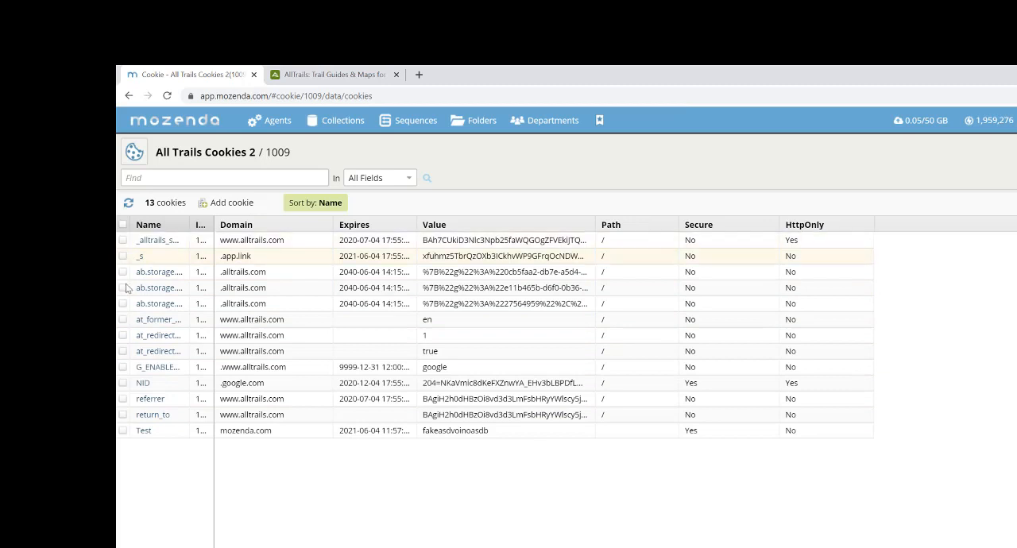
left_click(121, 431)
left_click(350, 203)
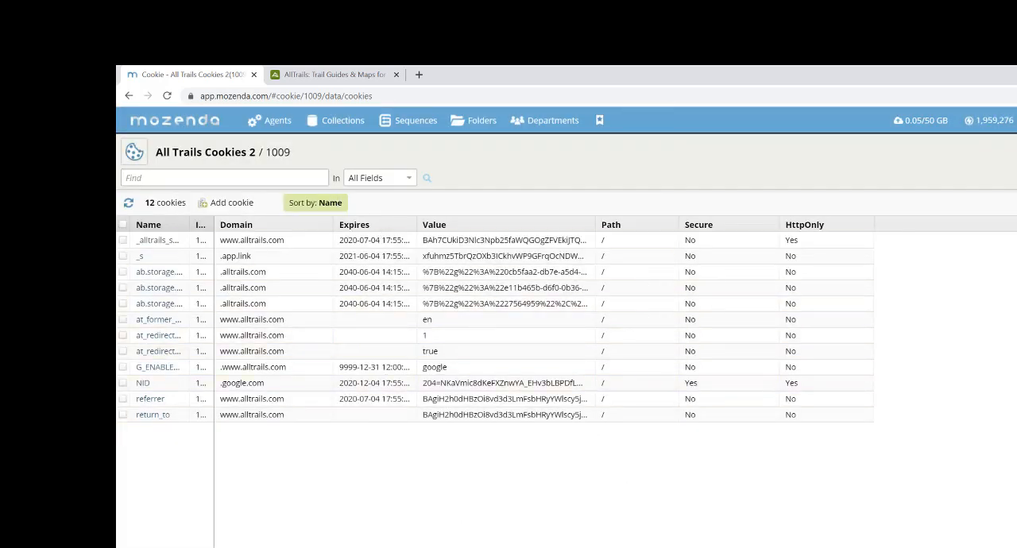
- Open the Cookie Monster - All Trails agent for design in the Mozenda Agent Builder and cancel the unexpected page navigation
mouse_move(275, 120)
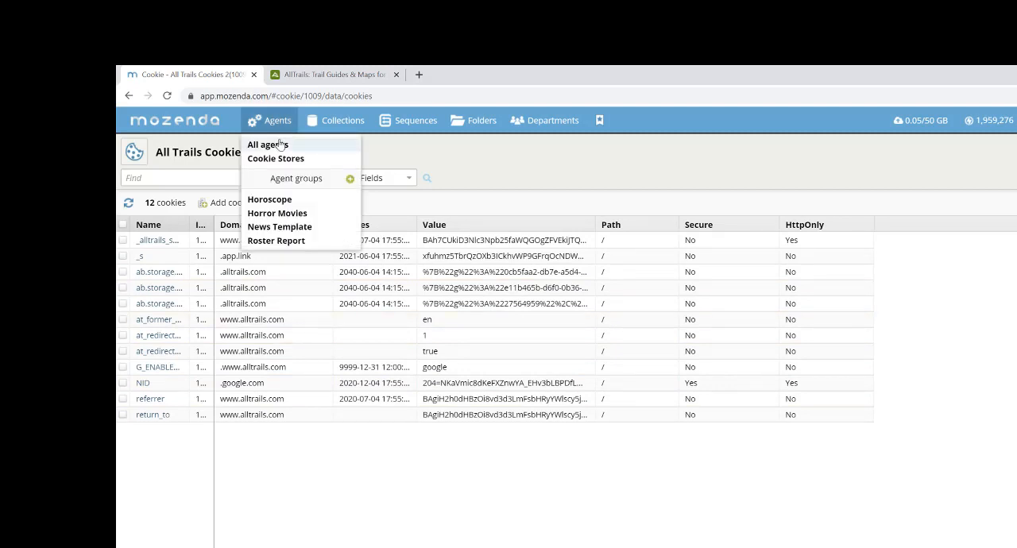
left_click(274, 142)
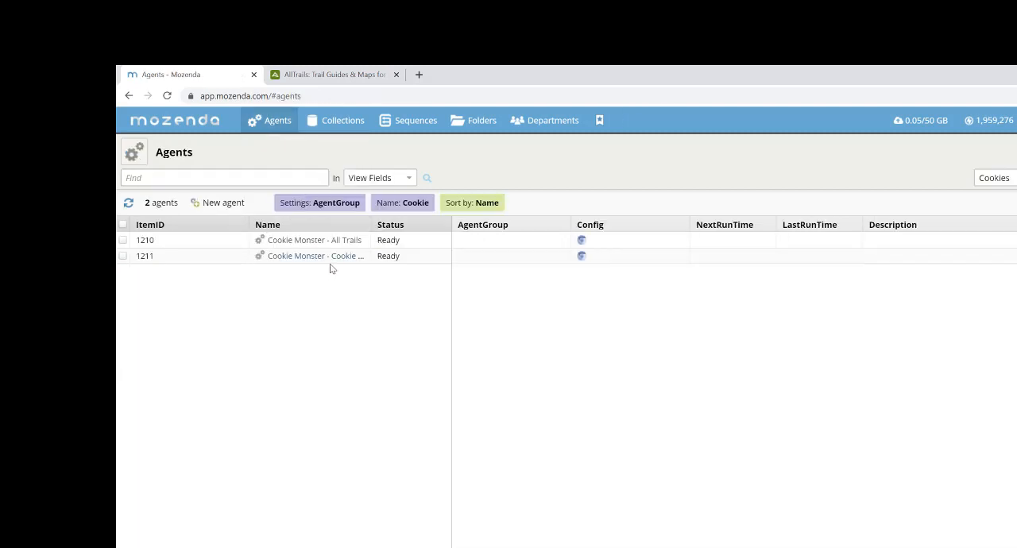
left_click(339, 241)
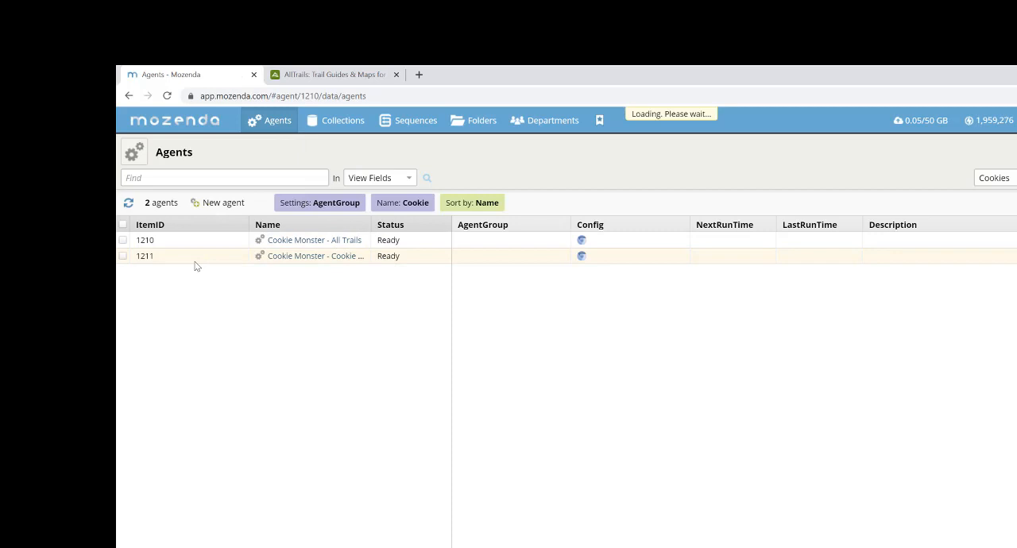
left_click(134, 152)
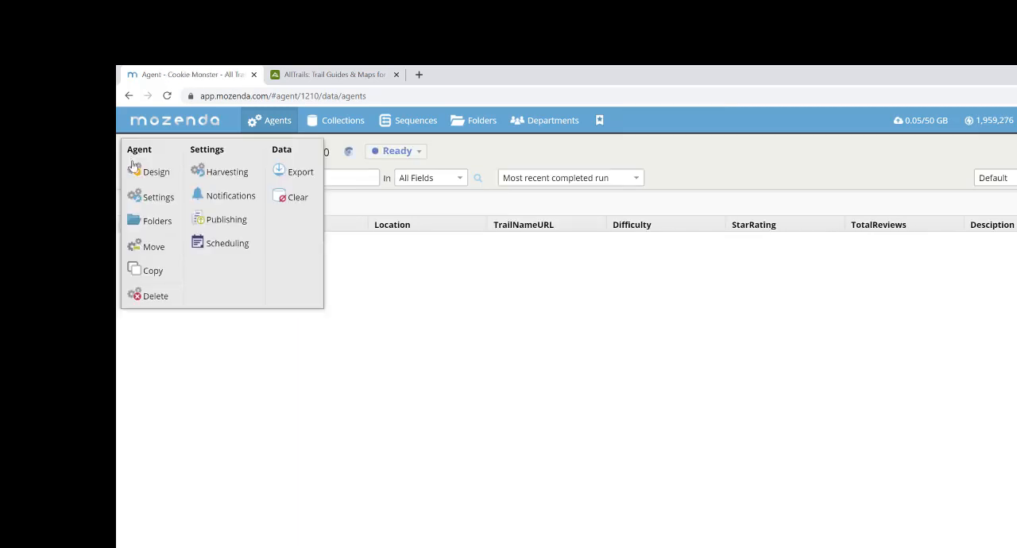
left_click(139, 171)
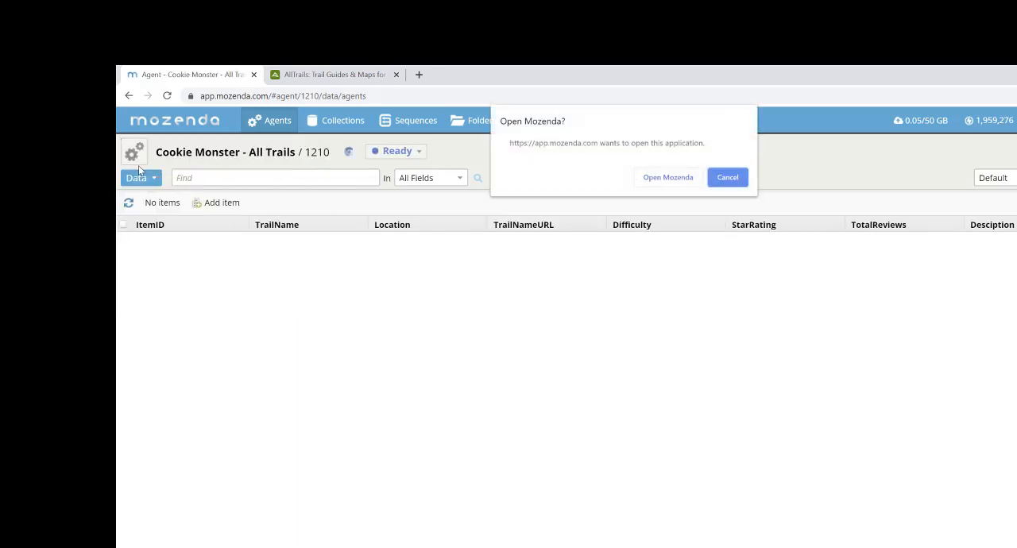
left_click(688, 177)
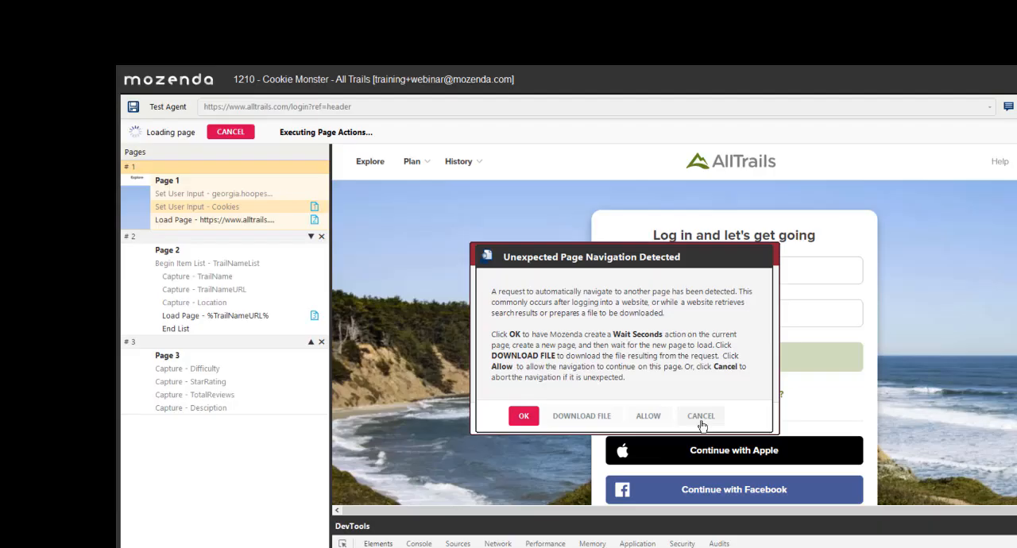
left_click(701, 416)
left_click(617, 418)
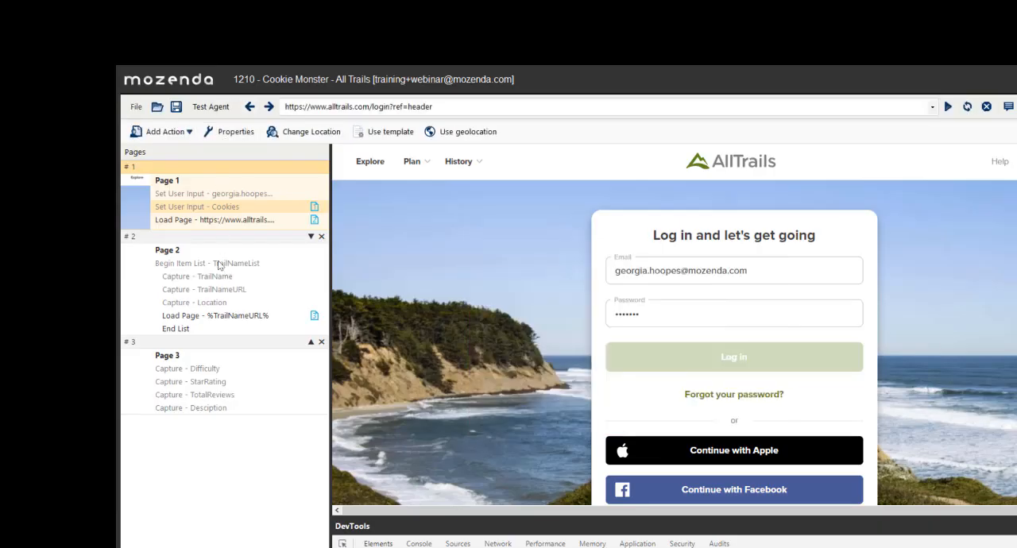
- Examine Page 1's two Set User Input login actions and the Load Page action's website address, leaving them unedited
left_click(218, 194)
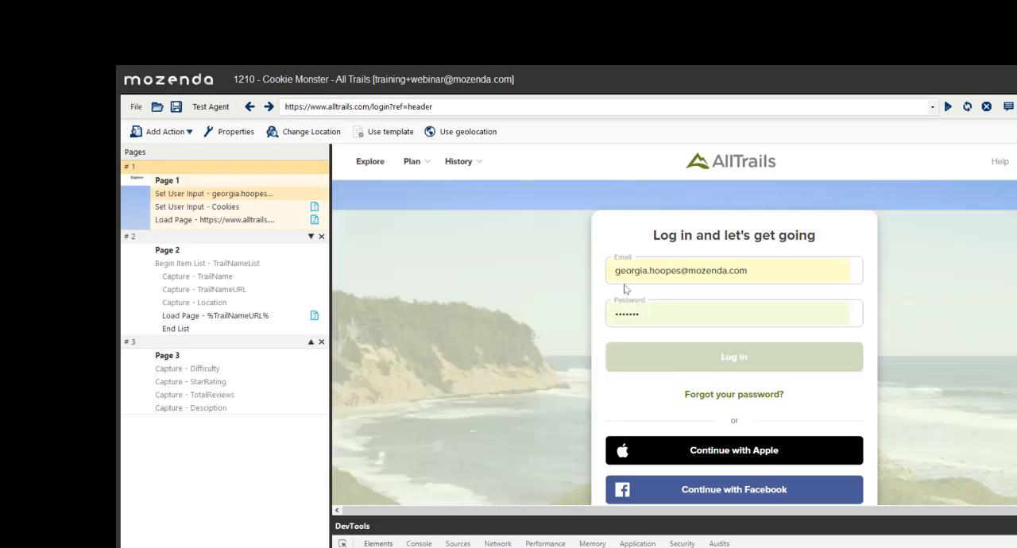
left_click(205, 209)
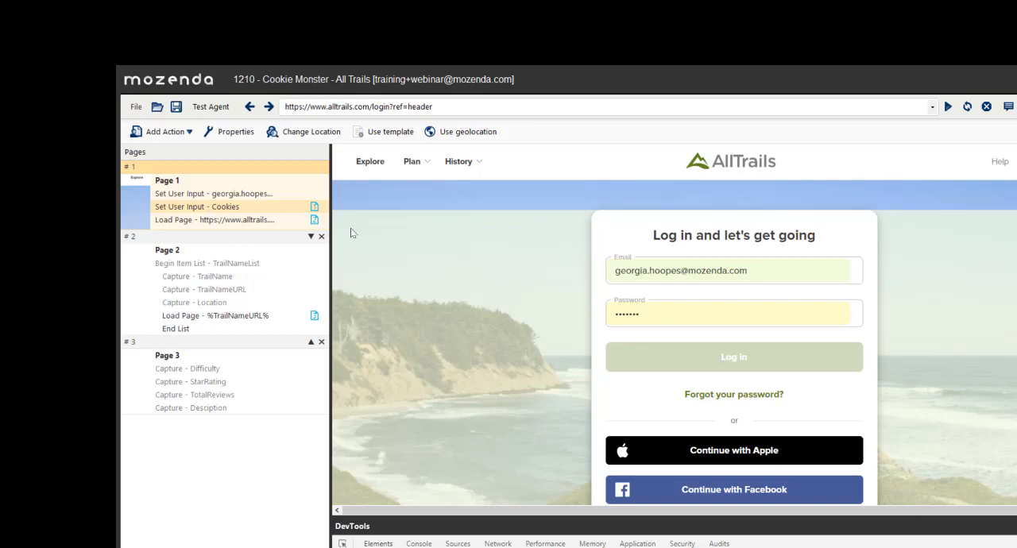
left_click(254, 221)
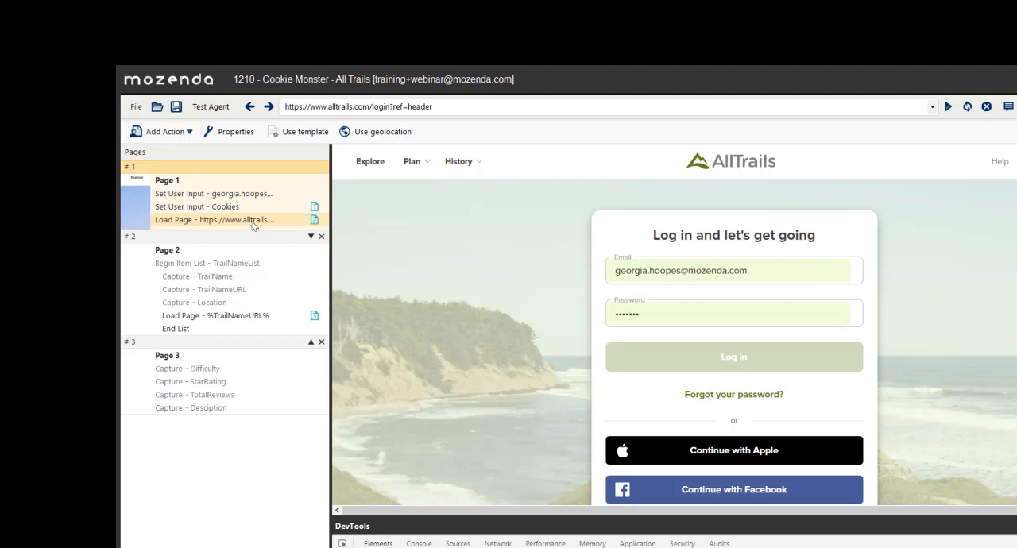
double_click(253, 223)
left_click(269, 236)
left_click(269, 236)
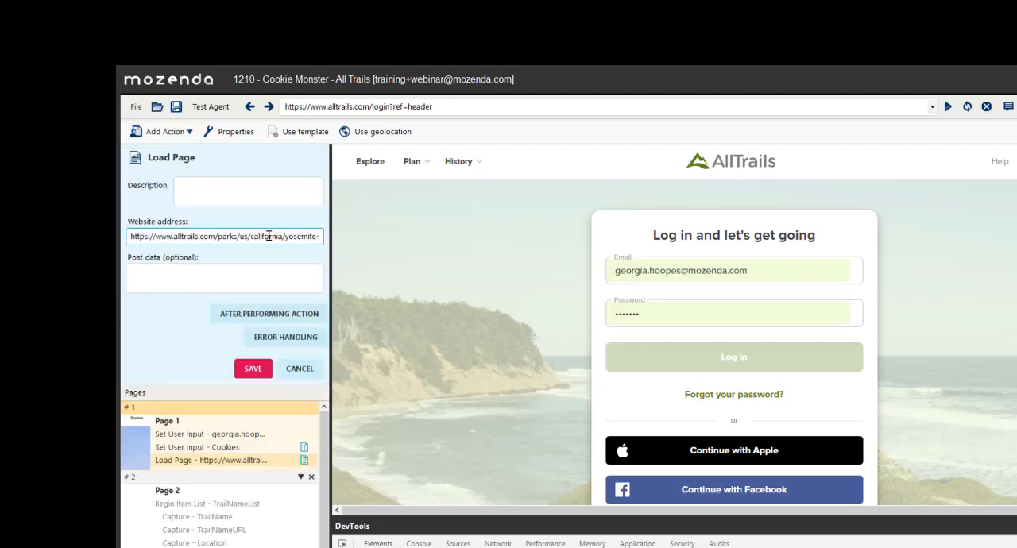
double_click(268, 236)
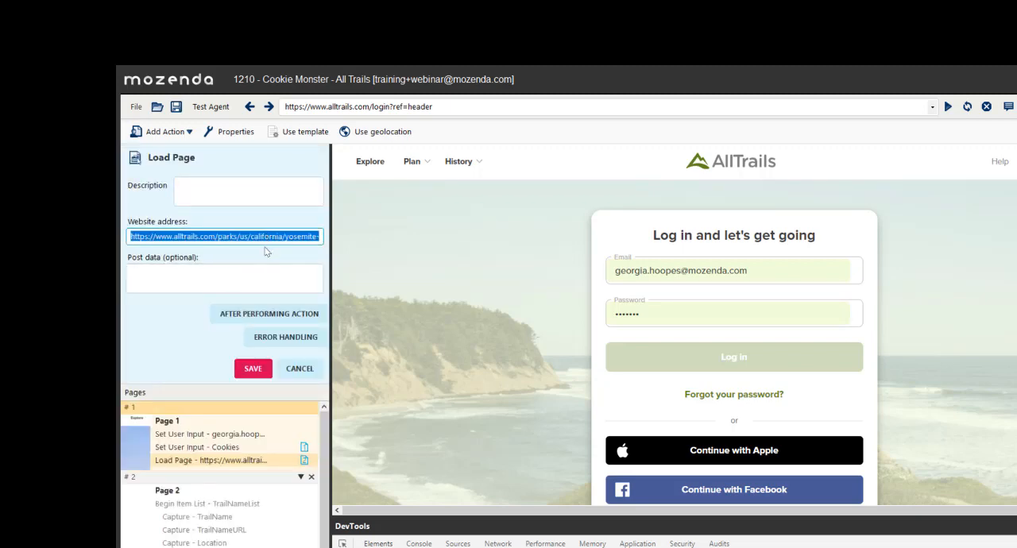
left_click(289, 368)
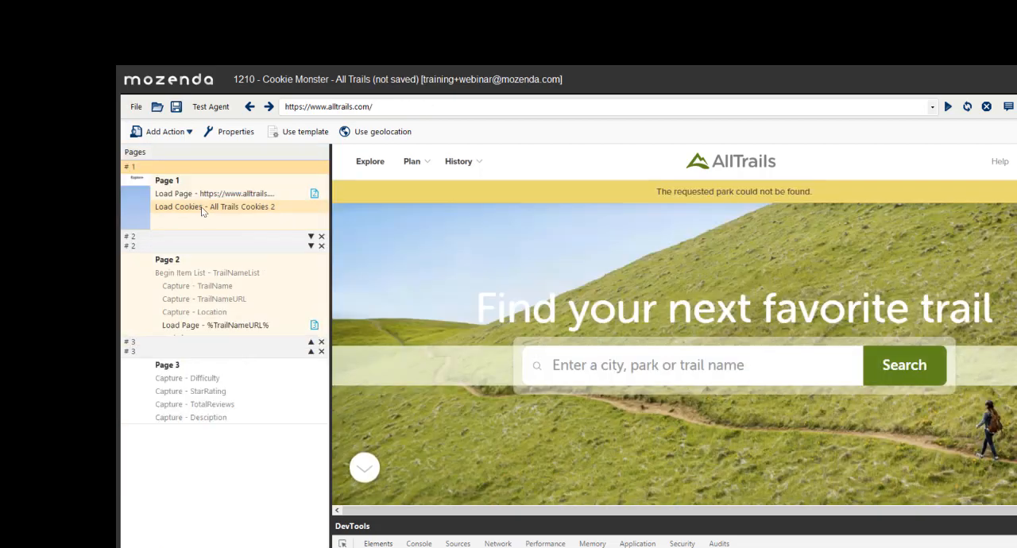
- Delete Page 1's Load Page action and the whole second page, and check the Begin Item List - TrailNameList1 action
left_click(227, 195)
right_click(226, 195)
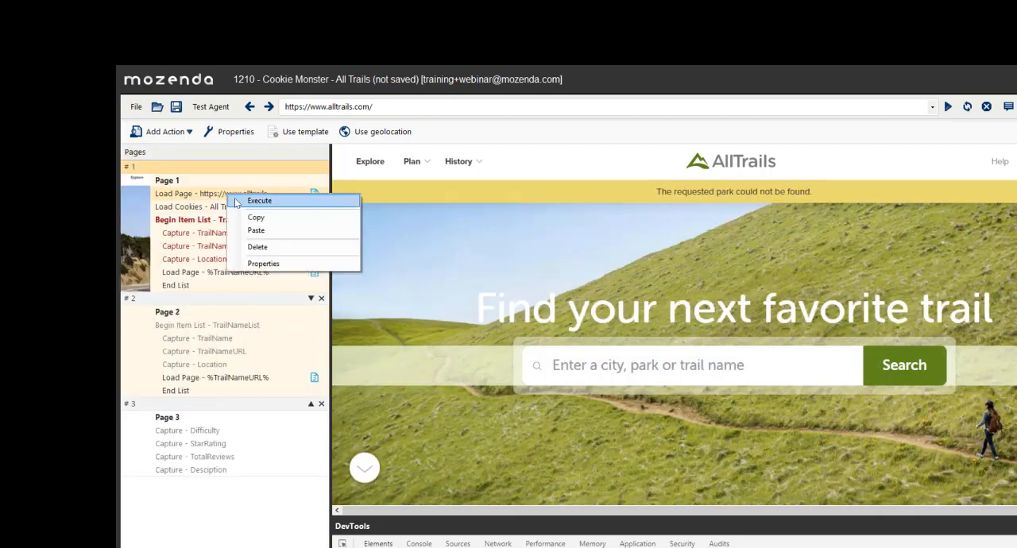
left_click(278, 245)
left_click(593, 374)
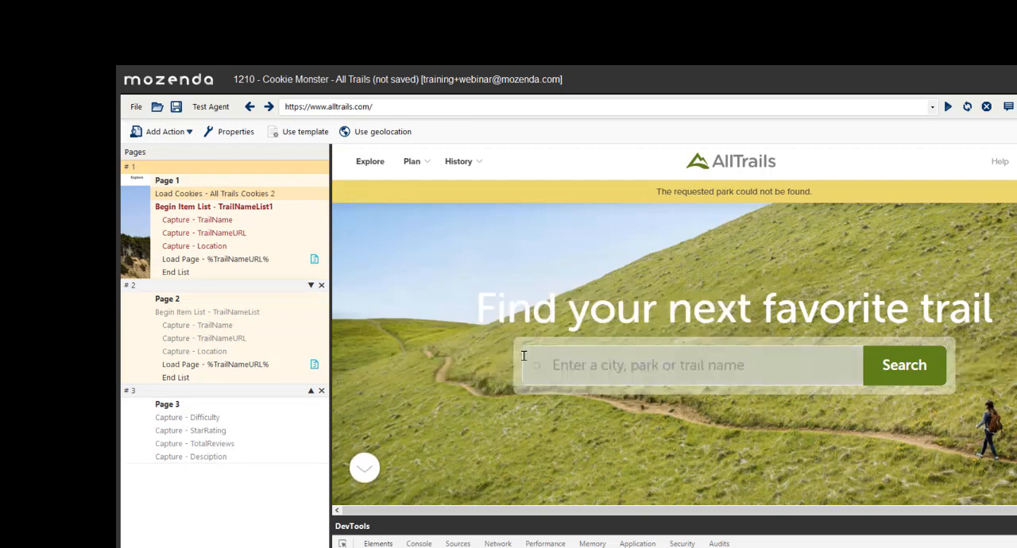
left_click(321, 286)
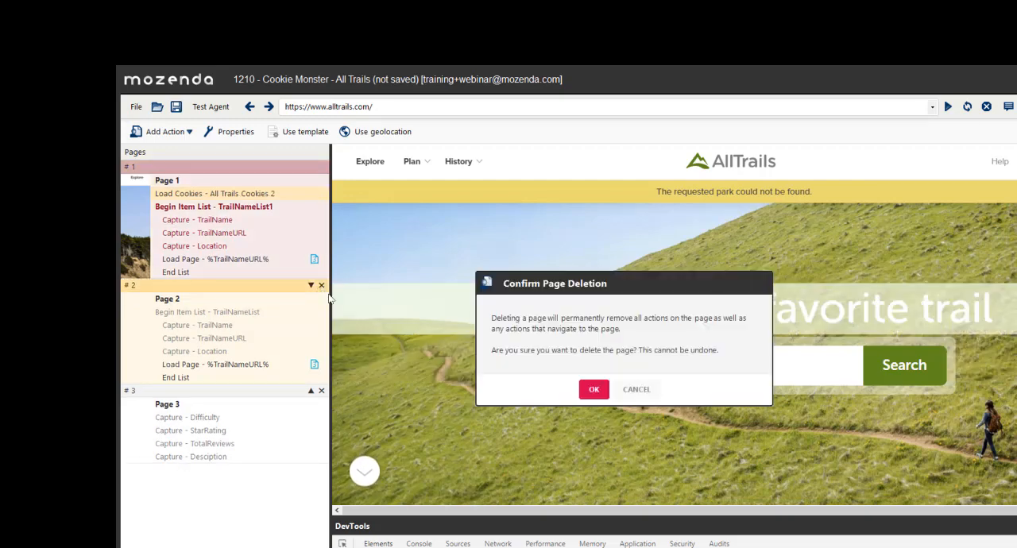
left_click(594, 389)
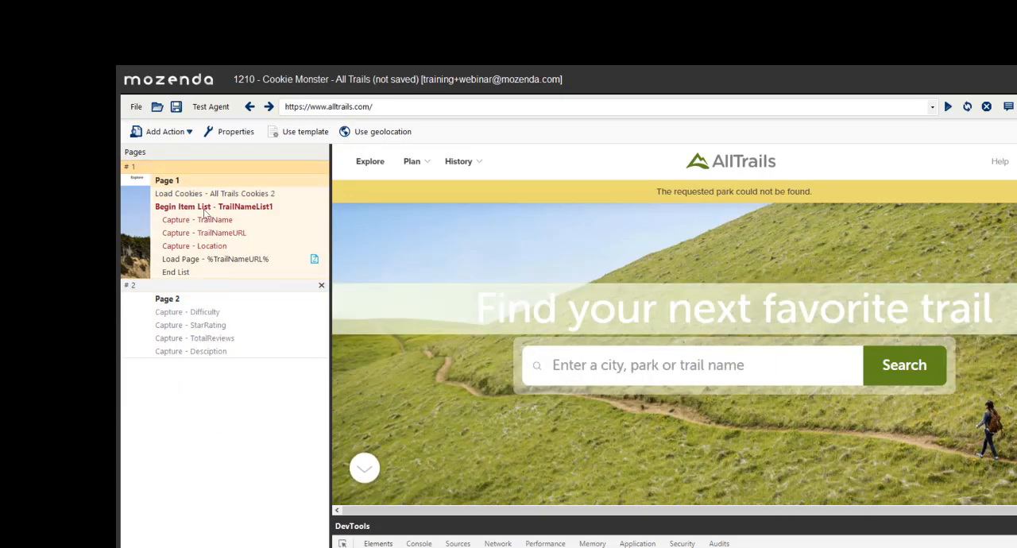
left_click(203, 211)
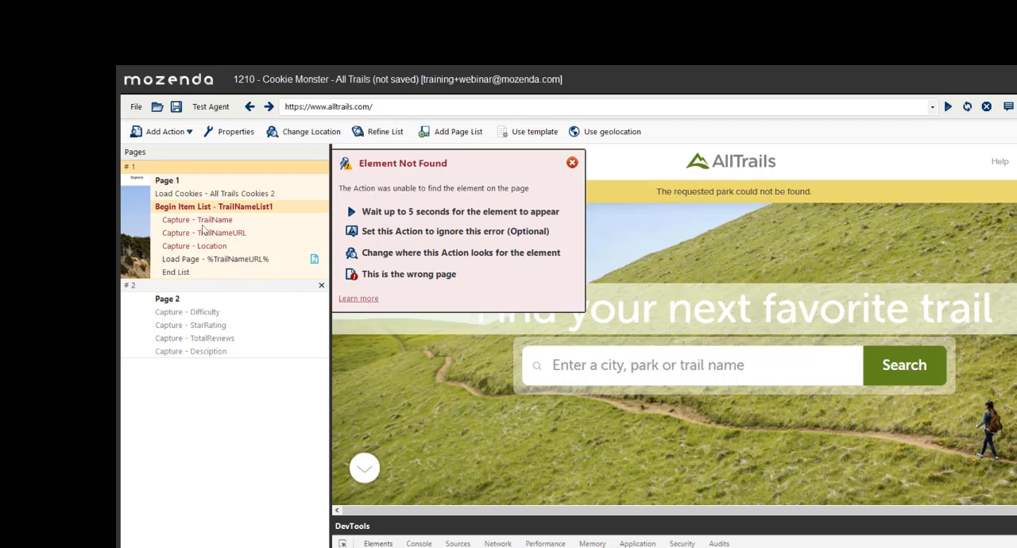
- Discard the changes to the Cookie Monster - All Trails agent and start a new agent from the welcome page
left_click(132, 108)
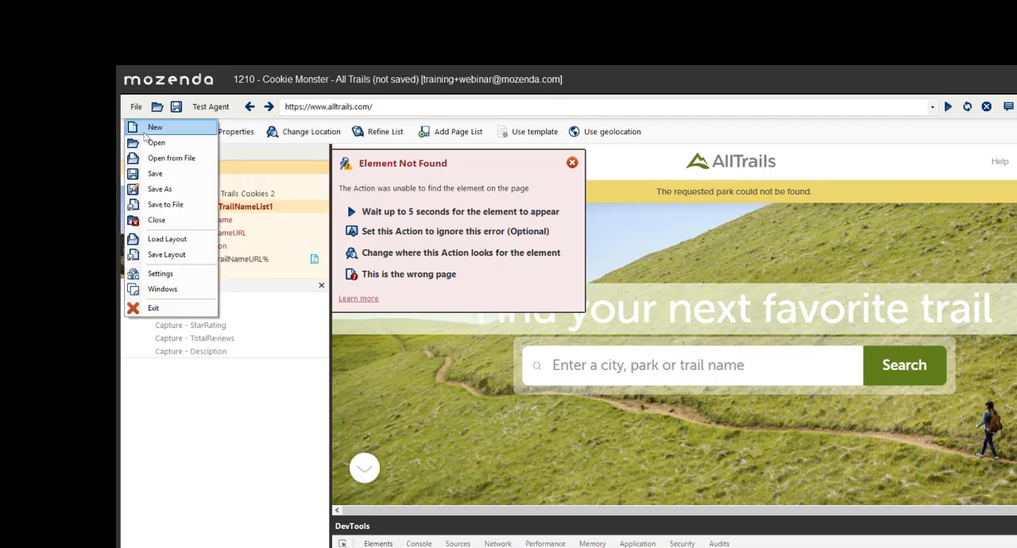
left_click(150, 125)
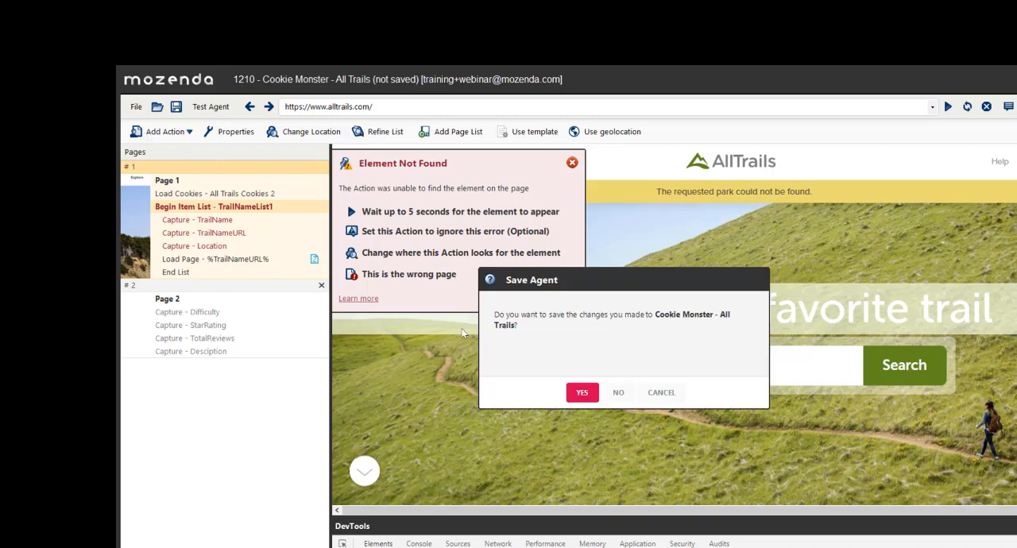
left_click(619, 395)
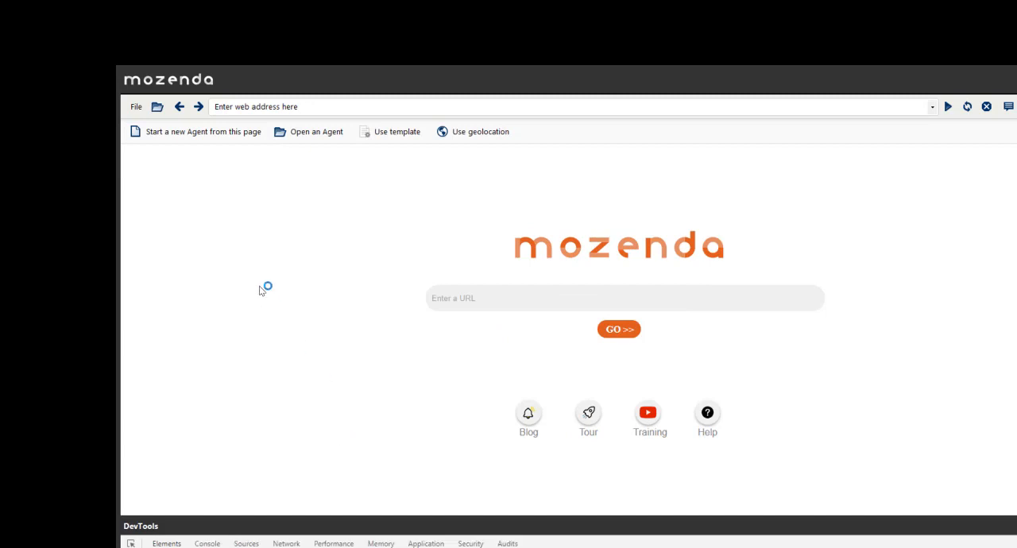
left_click(182, 130)
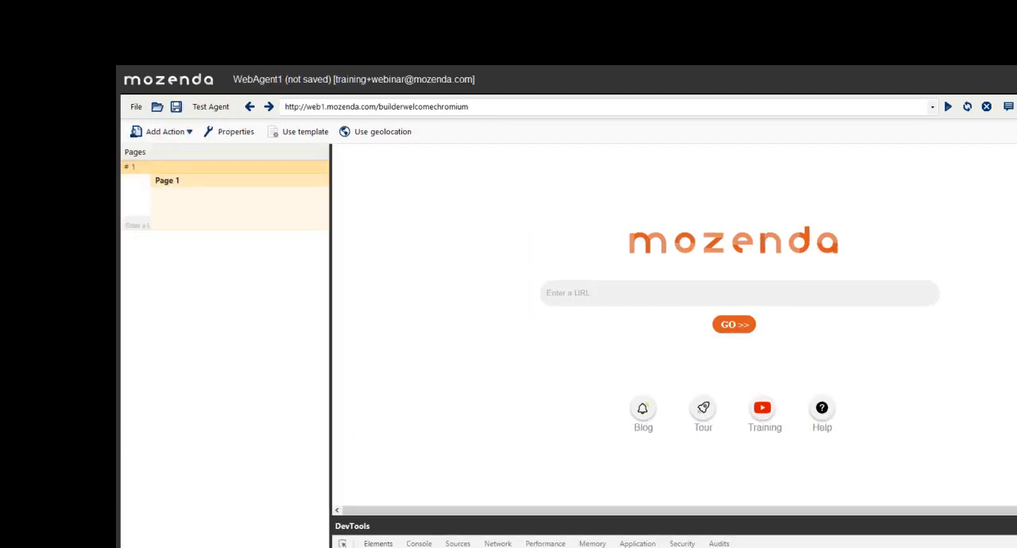
- Add a Load Cookie Store action to Page 1 using the All Trails Cookies 2 store
left_click(165, 132)
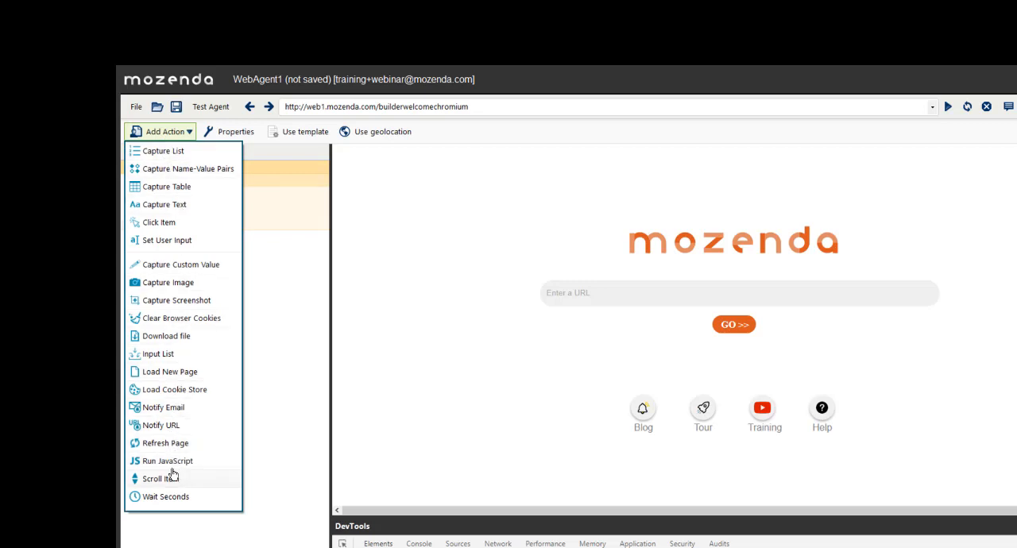
left_click(185, 390)
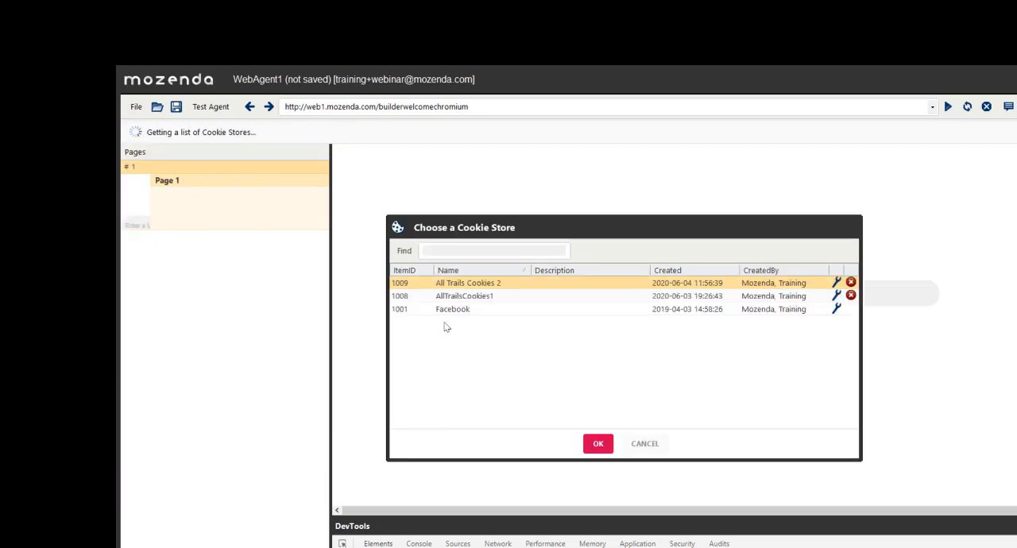
left_click(595, 444)
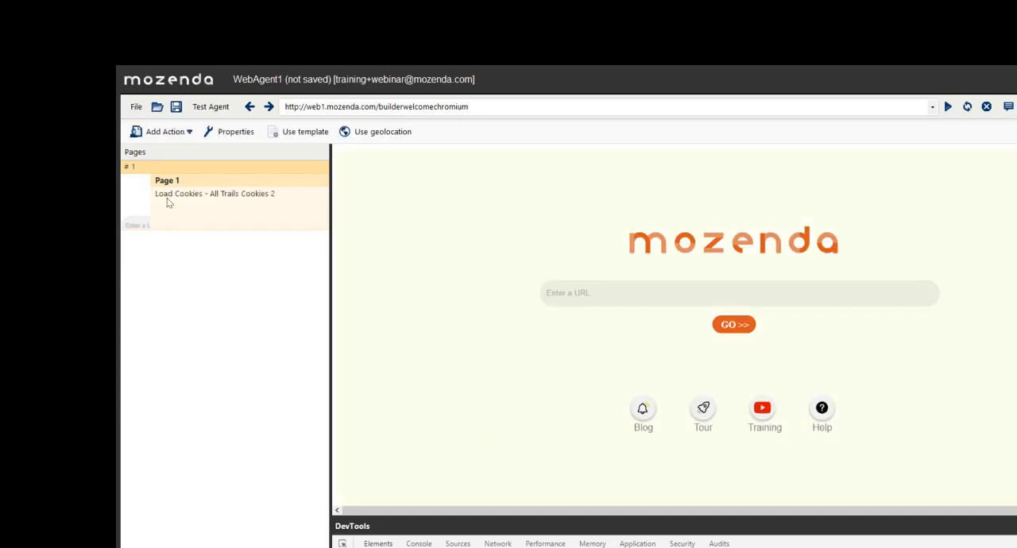
- Start a Load New Page action on Page 1 and try pasting the copied address as its URL
left_click(181, 132)
left_click(194, 373)
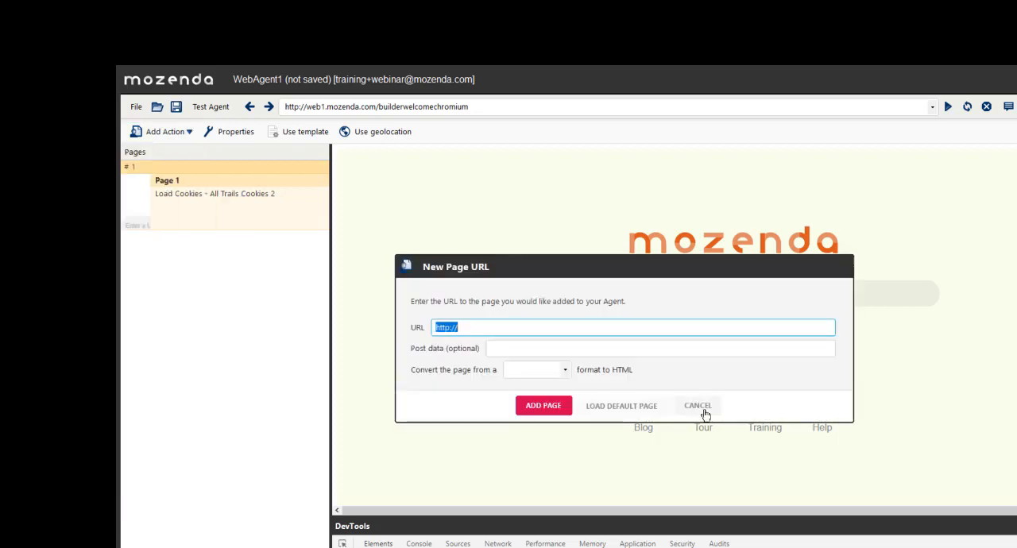
key("BackSpace")
type("<!--- - - - - - - - Actions - - - - - - - - - -->")
key("ctrl+z")
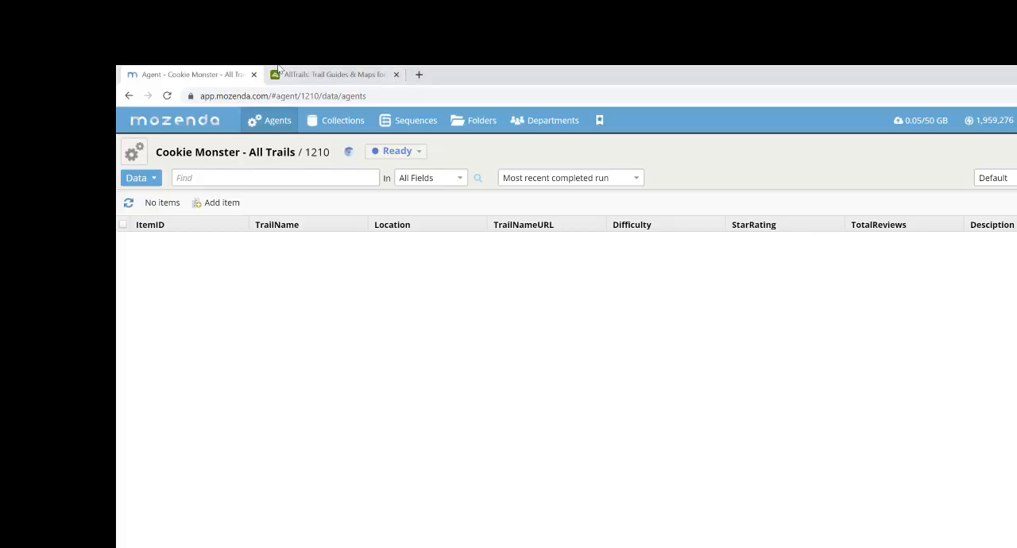
- Switch to AllTrails in the browser, search for yosem, open the Yosemite National Park page and select its web address
left_click(322, 74)
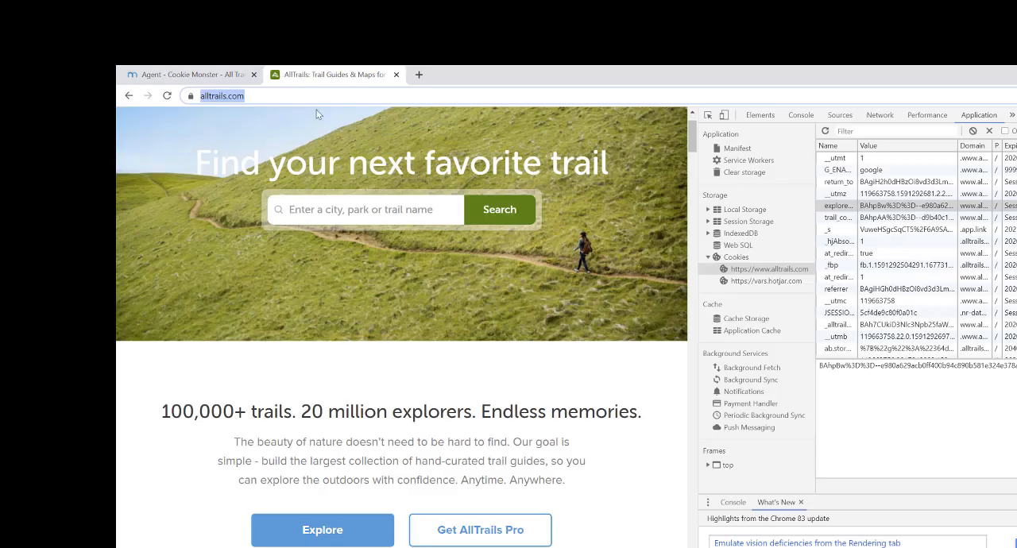
left_click(340, 208)
type("yo")
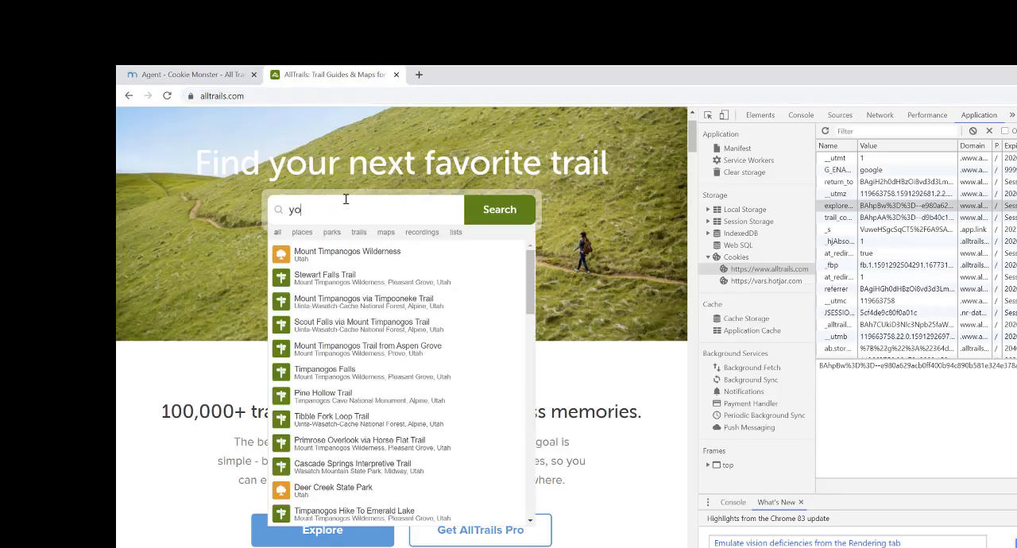
type("sem")
key("Return")
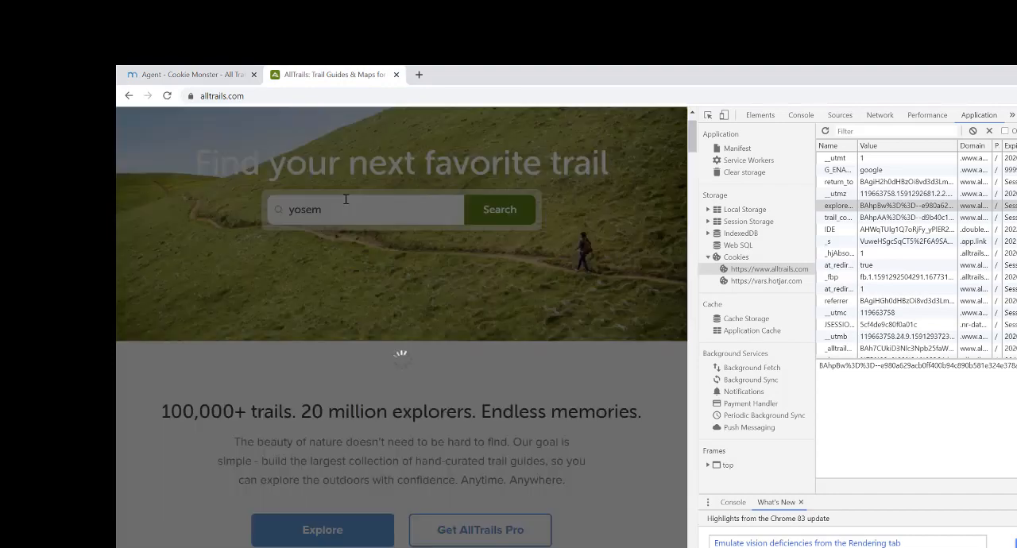
left_click(356, 251)
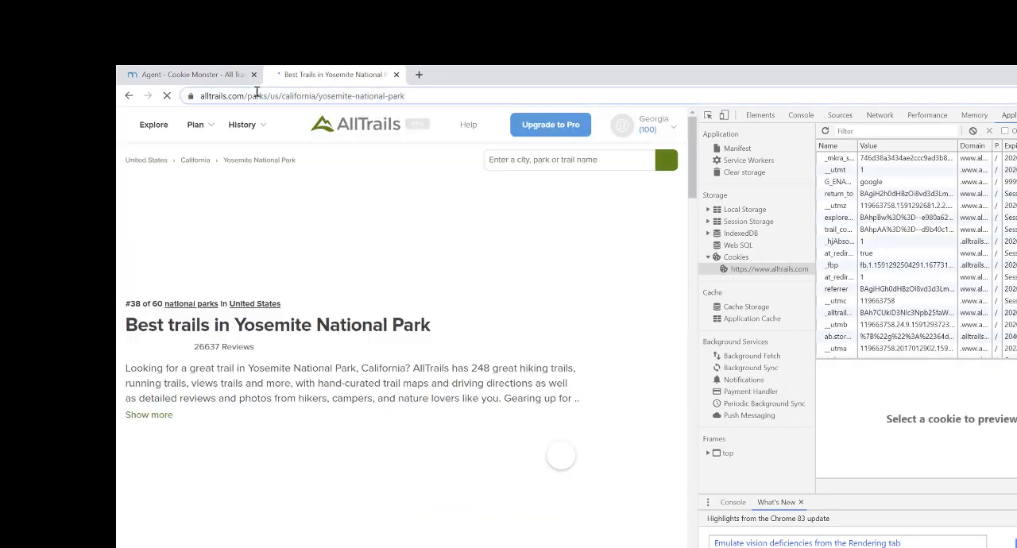
left_click(256, 95)
key("ctrl+c")
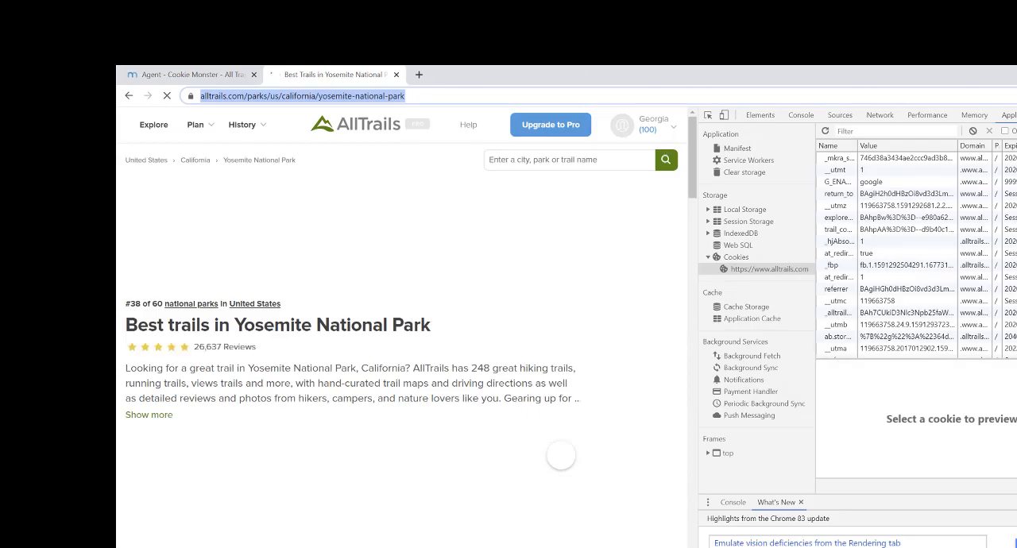
- Return to Mozenda and add a new page using the copied AllTrails Yosemite National Park address as its URL
key("alt+Tab")
left_click(475, 327)
left_click_drag(475, 327, 414, 334)
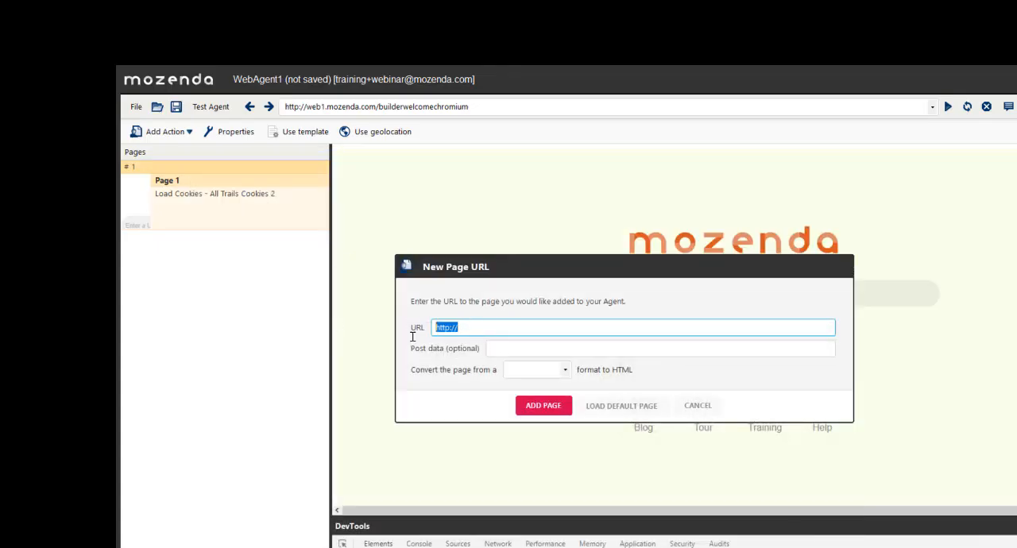
key("ctrl+v")
left_click(543, 406)
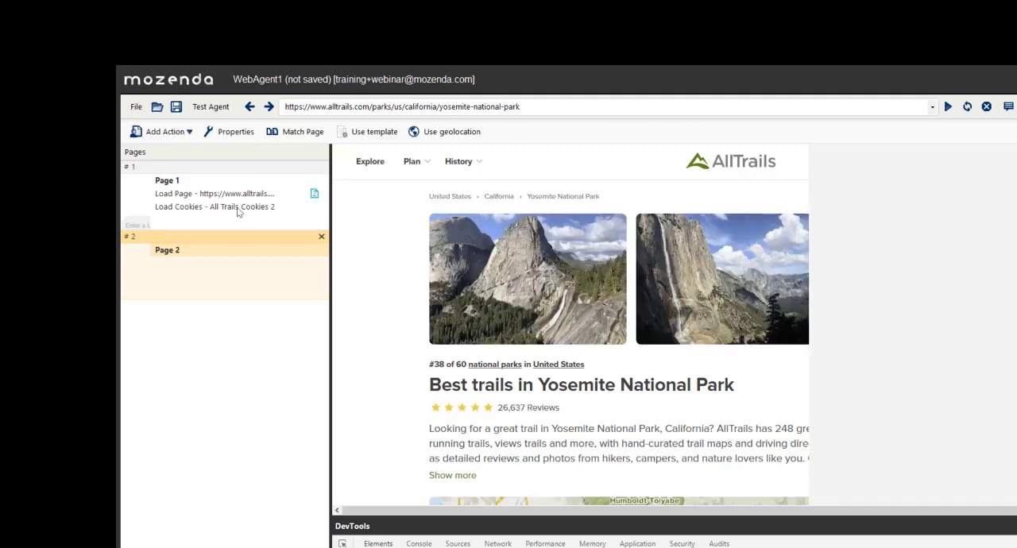
- Move the Load Cookies action above the Load Page action on Page 1 and run a test of the agent
left_click_drag(235, 208, 235, 195)
left_click(198, 111)
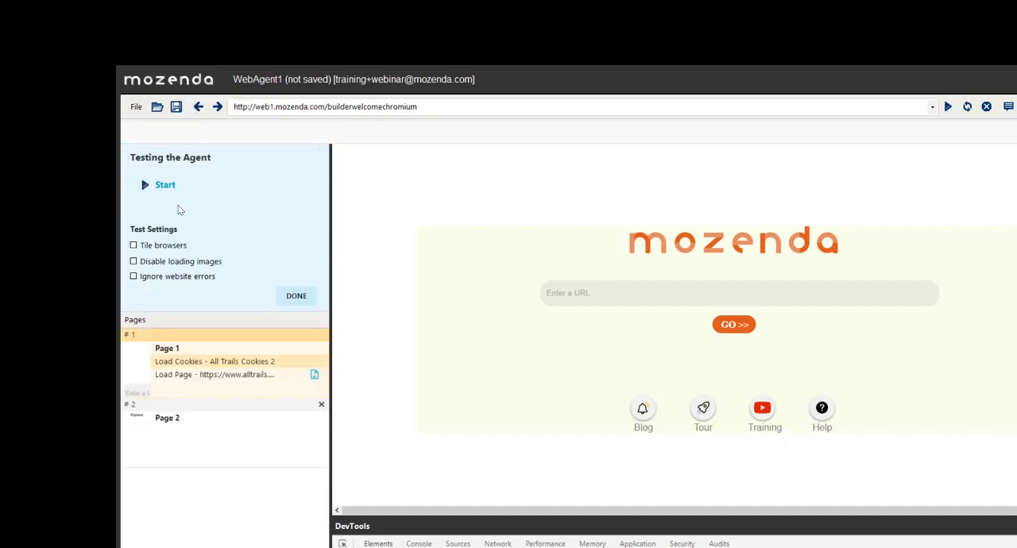
left_click(161, 182)
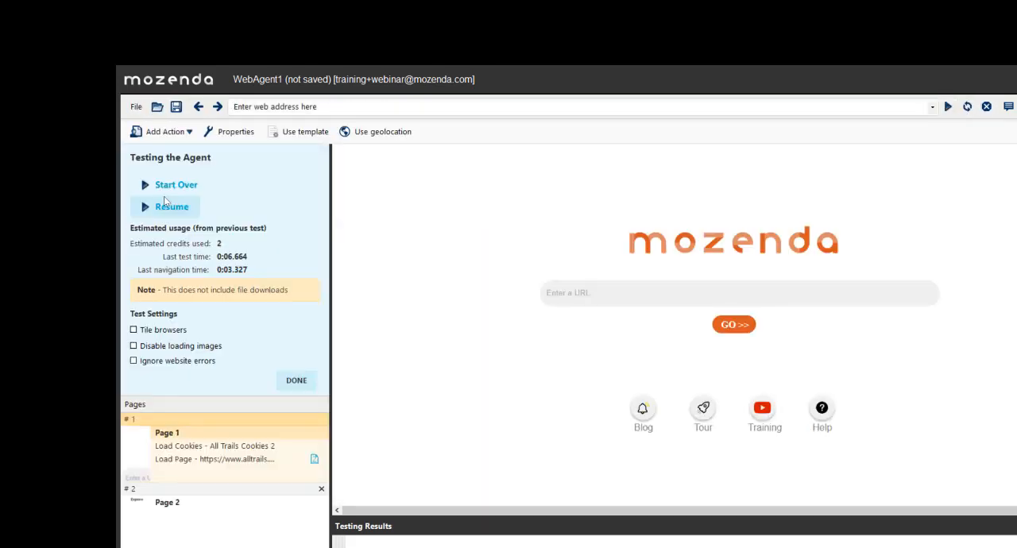
left_click(306, 385)
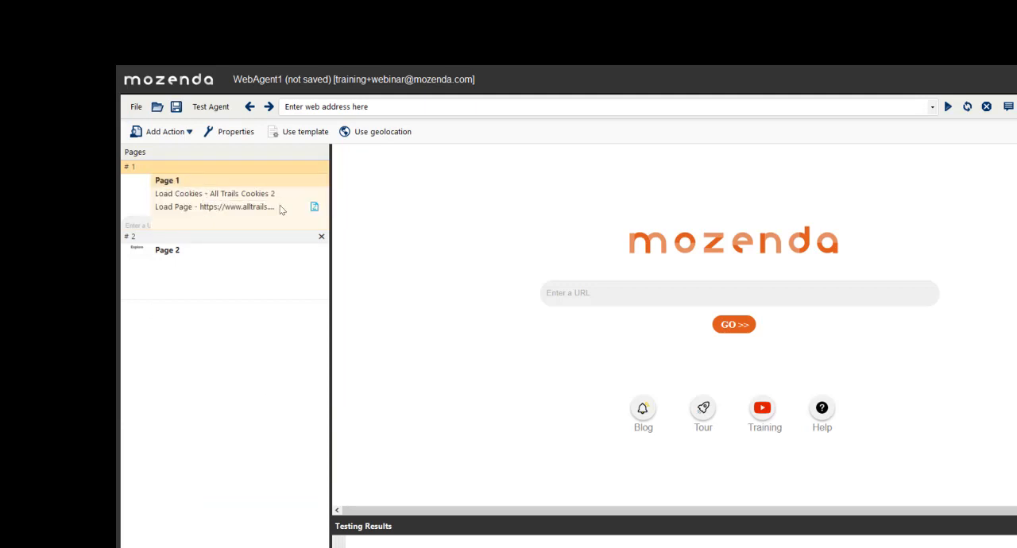
- Play the Load Page action and examine the Yosemite page for its login state, account menu and trail list
right_click(222, 209)
left_click(242, 212)
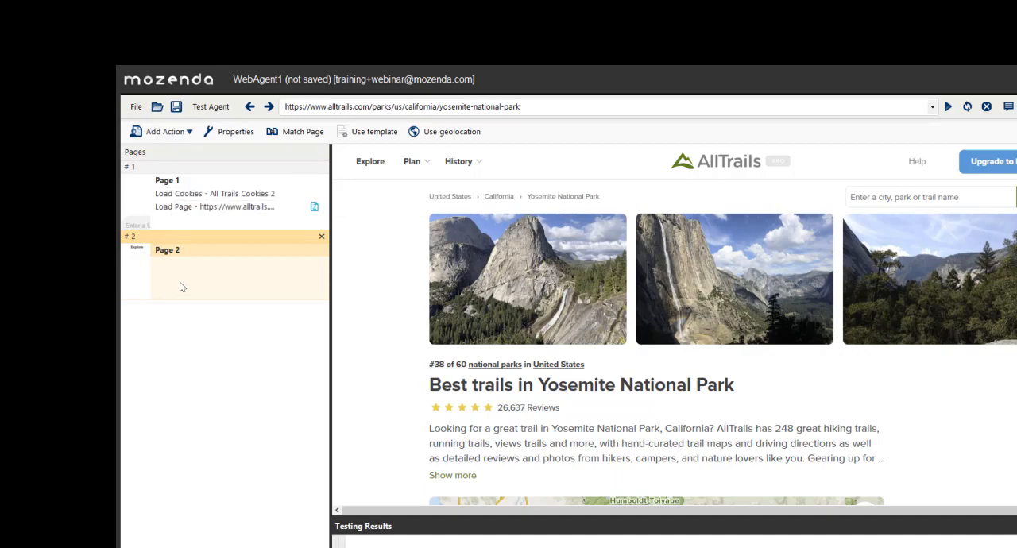
scroll(568, 320, "down", 5)
scroll(568, 325, "up", 5)
mouse_move(1016, 162)
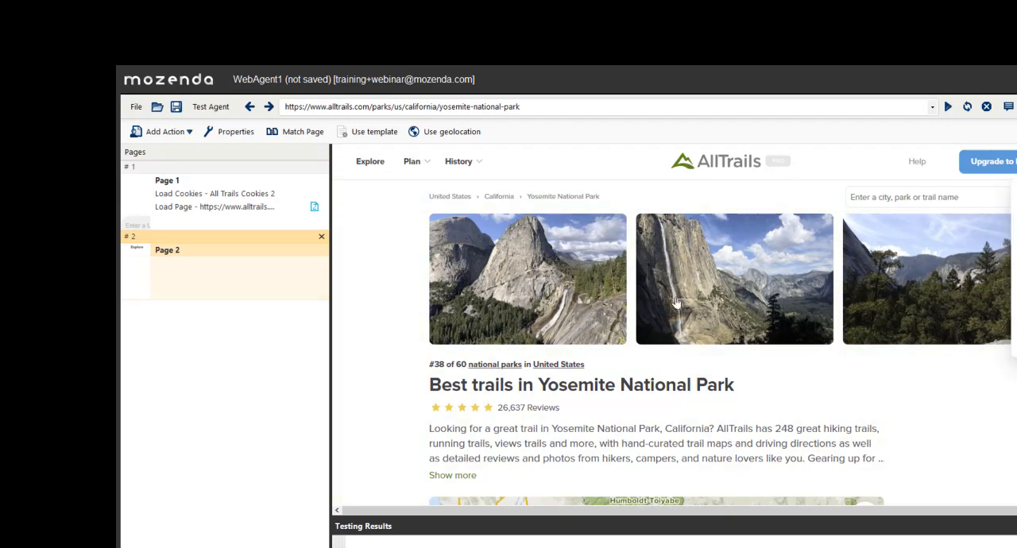
scroll(616, 350, "down", 10)
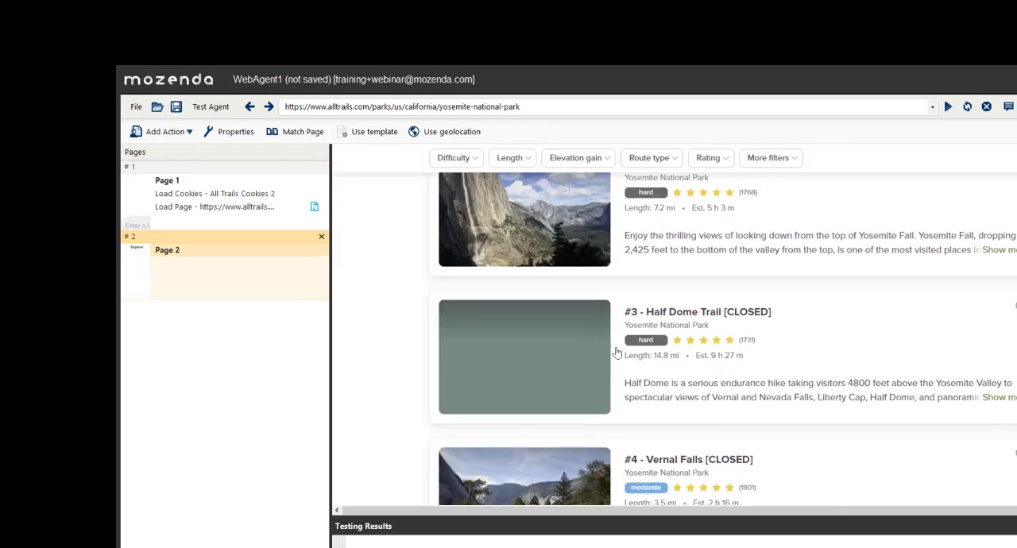
scroll(617, 351, "up", 8)
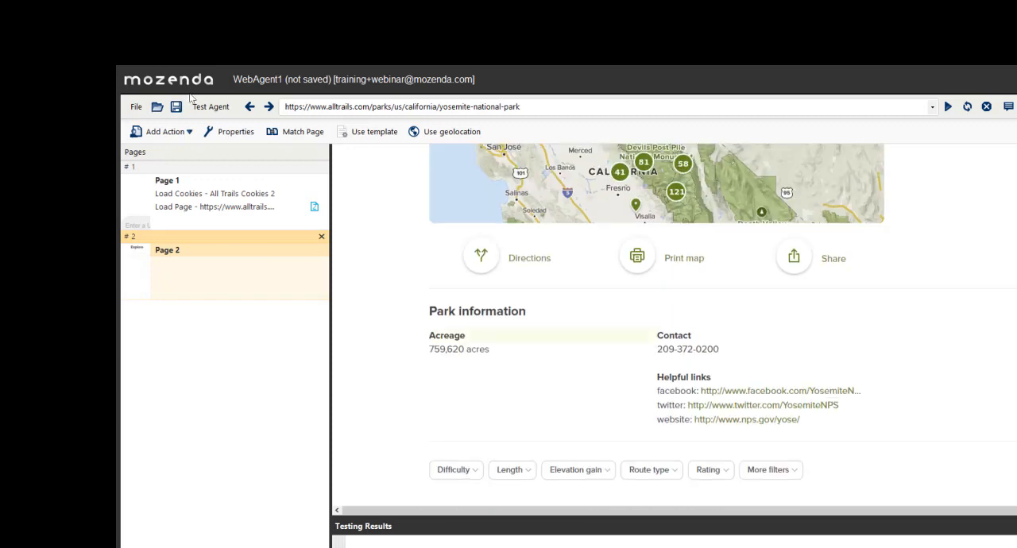
- Close WebAgent1 without saving its changes and load the AllTrails login page from the welcome page
left_click(136, 107)
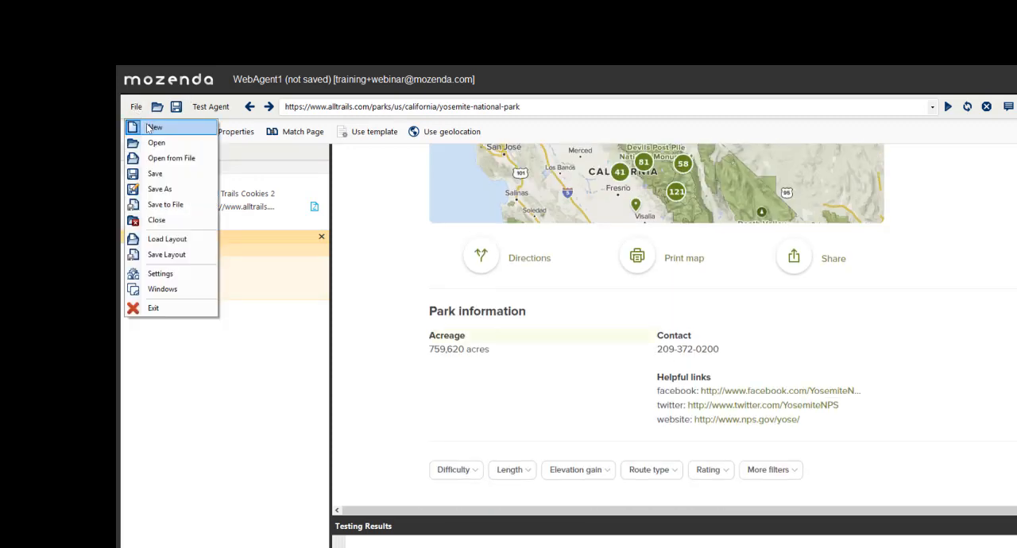
left_click(153, 128)
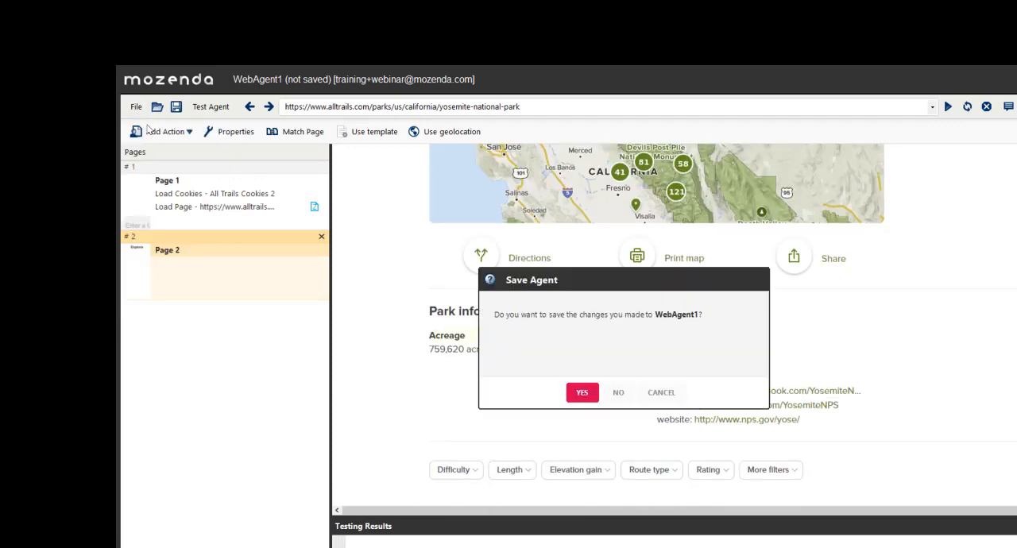
left_click(619, 393)
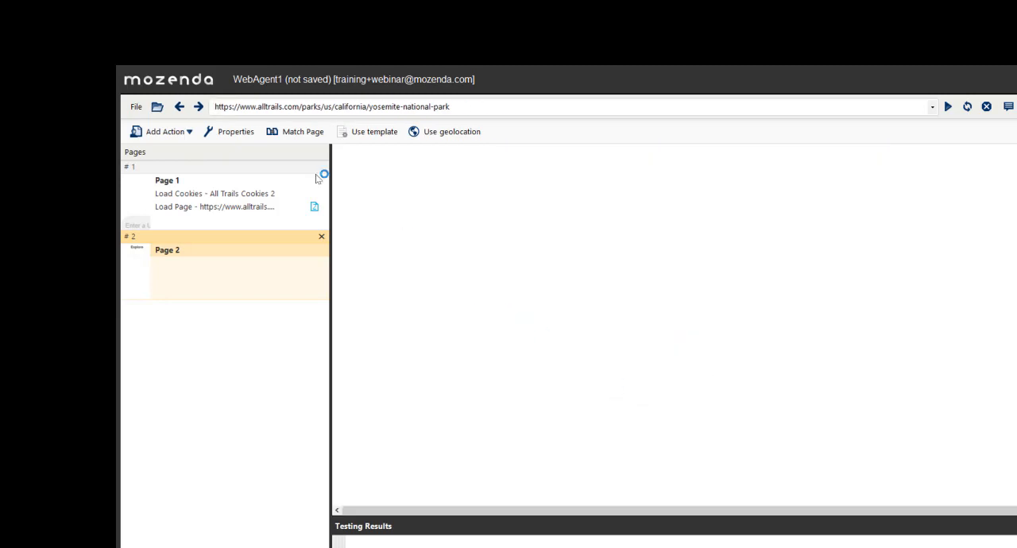
left_click(261, 108)
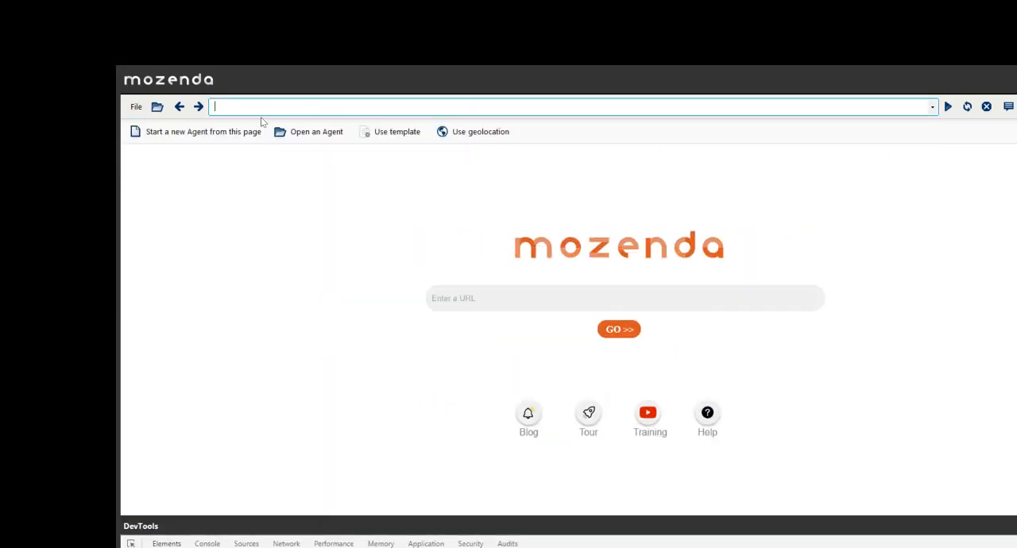
key("ctrl+v")
key("Return")
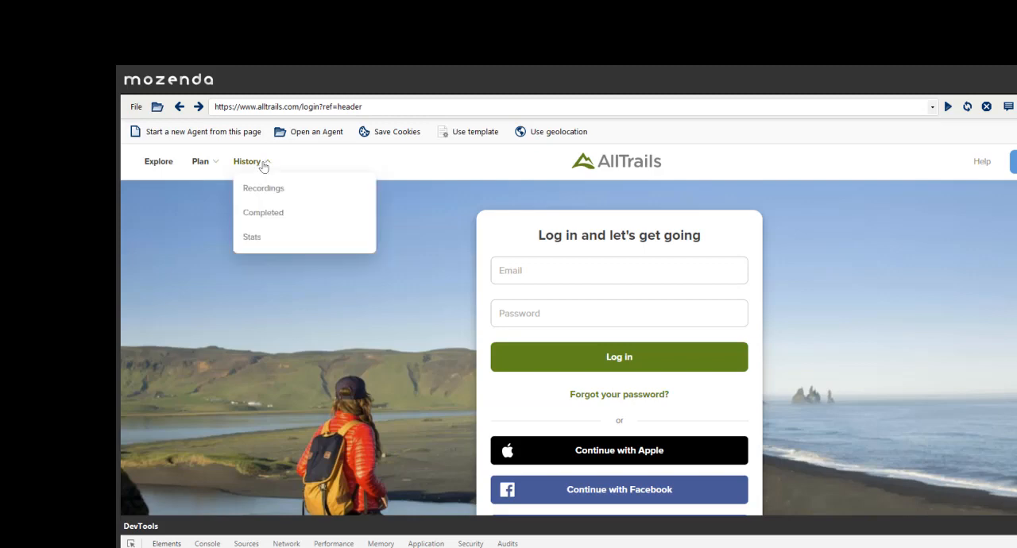
- Start a new agent from the login page and add a Set User Input action that enters the account e-mail
left_click(212, 133)
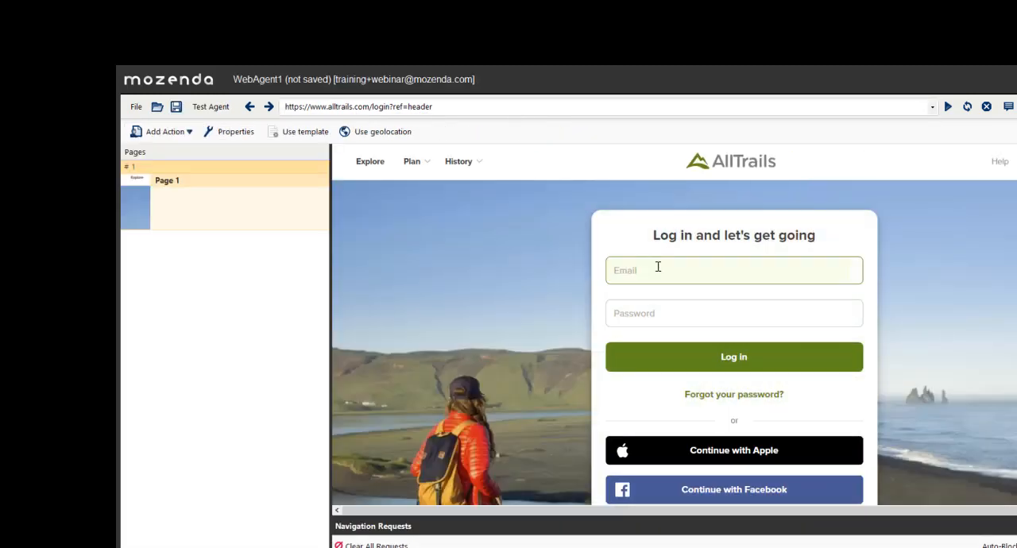
left_click(653, 269)
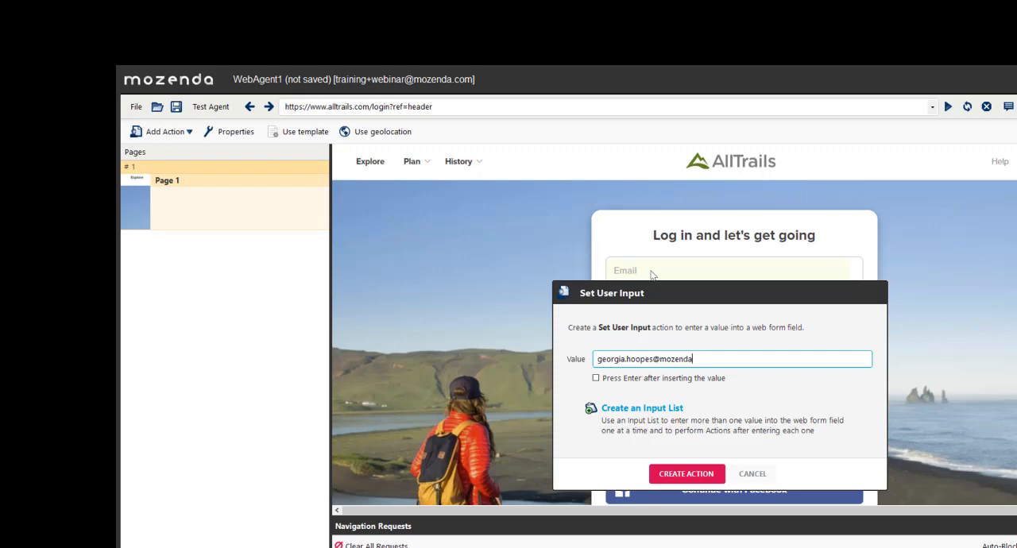
left_click(686, 473)
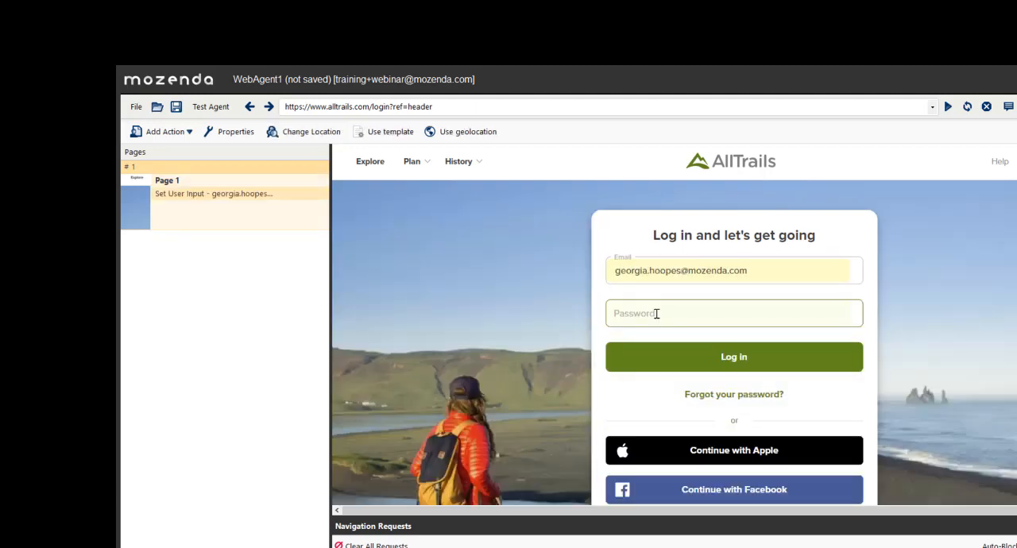
left_click(657, 315)
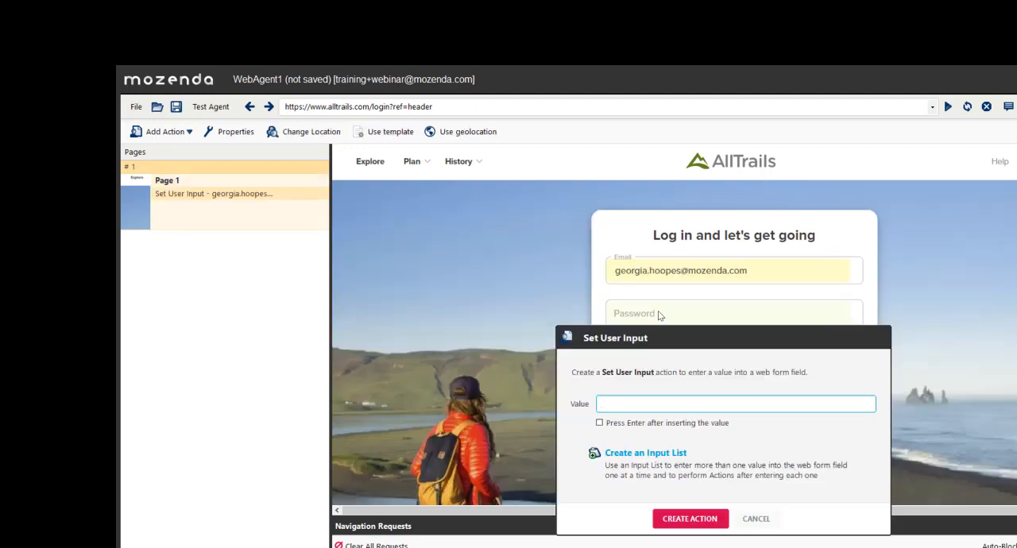
type("Cookies")
left_click(600, 424)
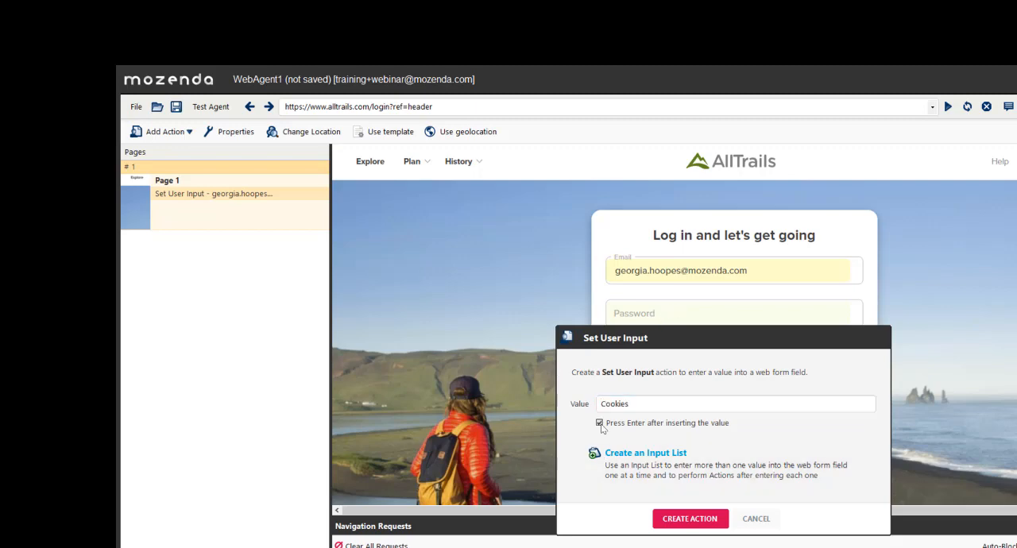
left_click_drag(687, 348, 677, 305)
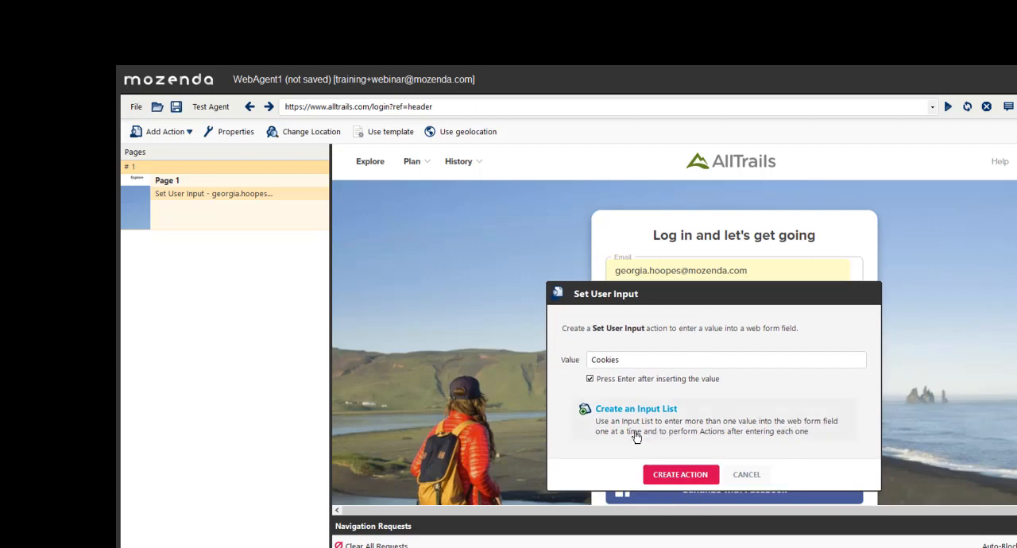
left_click(756, 477)
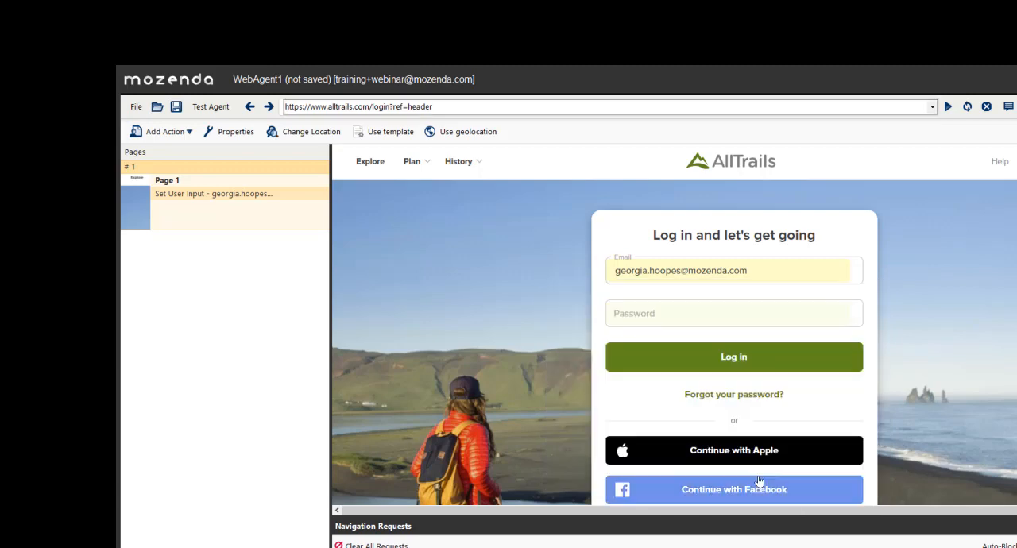
left_click(636, 312)
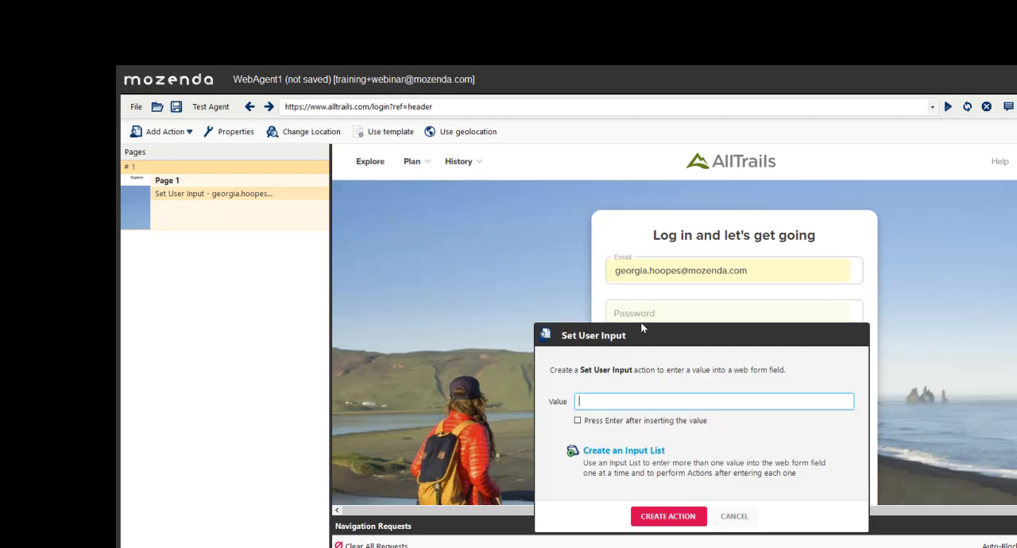
left_click(733, 516)
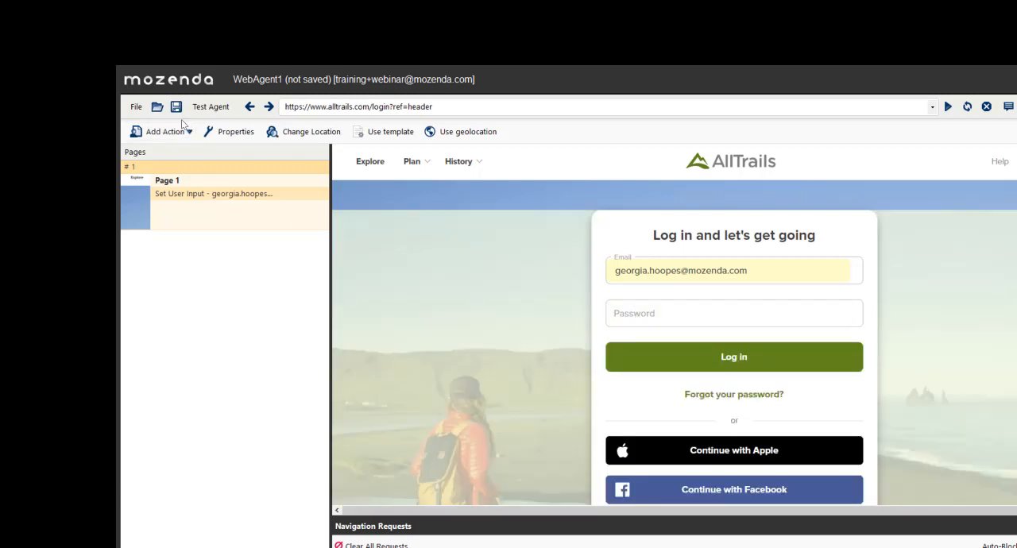
- Add a Set User Input action that enters the account password in the Password field, with Enter pressed after inserting the value
left_click(166, 131)
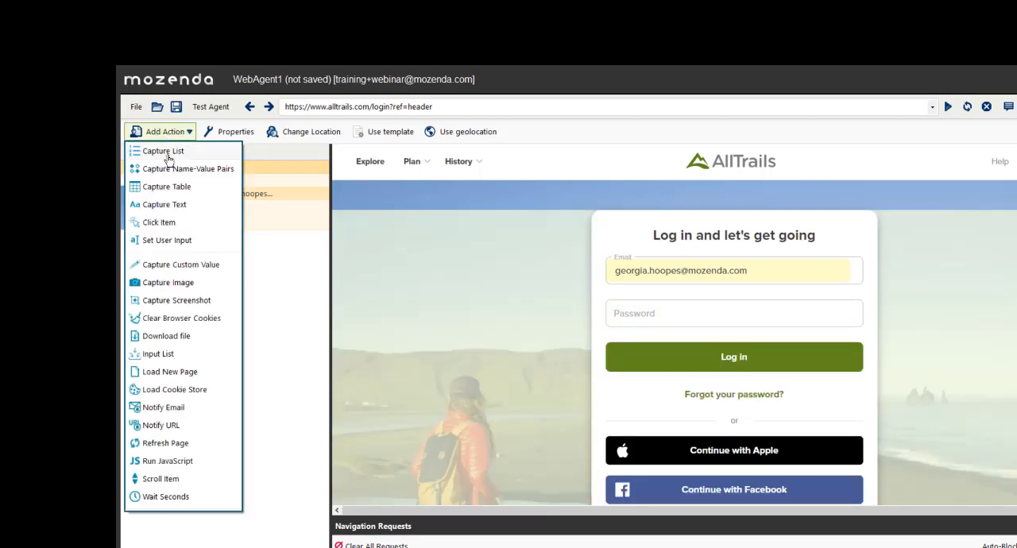
left_click(168, 248)
left_click(727, 313)
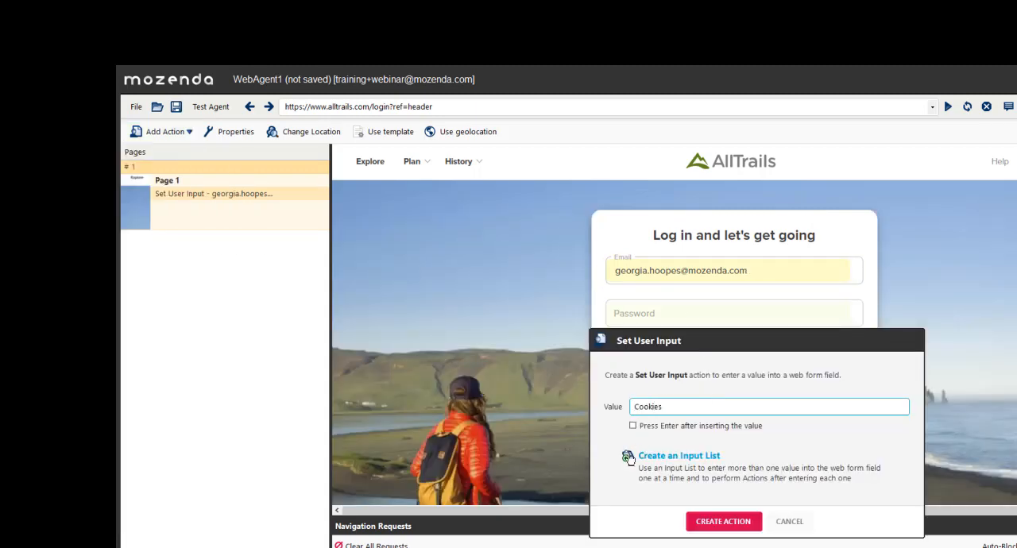
left_click(633, 427)
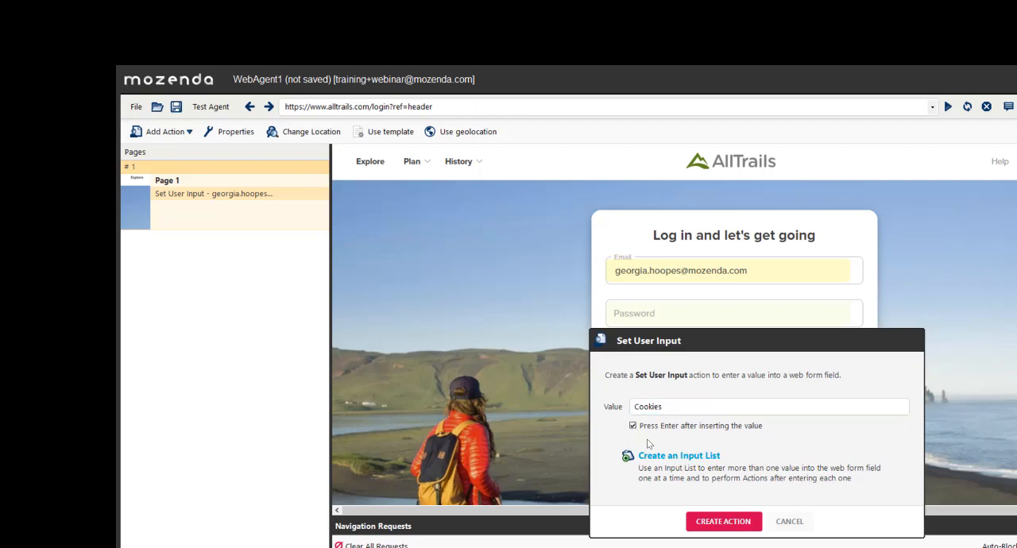
left_click(722, 521)
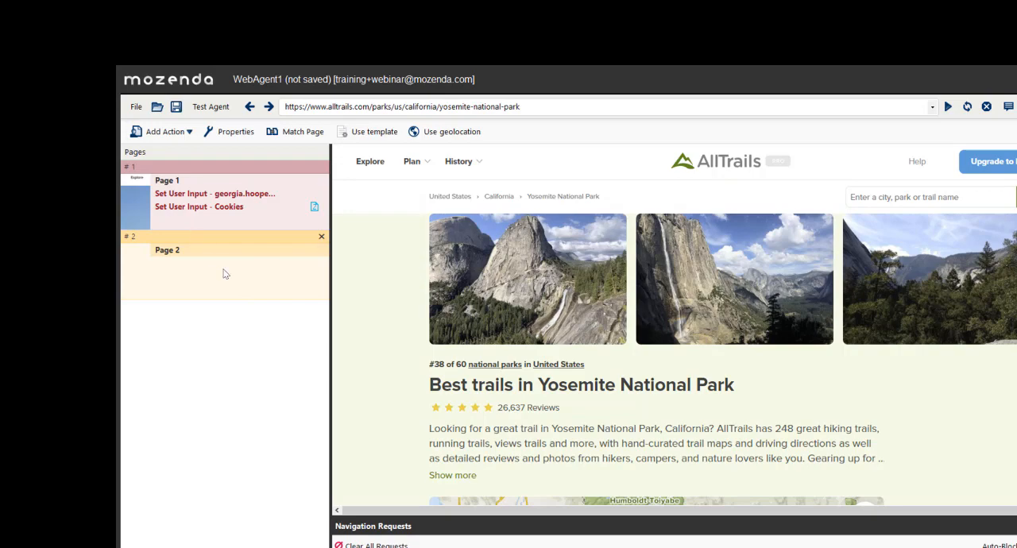
- Create a Capture List action on Page 2 from the first two trail titles, with the field name Trailname
scroll(567, 334, "down", 10)
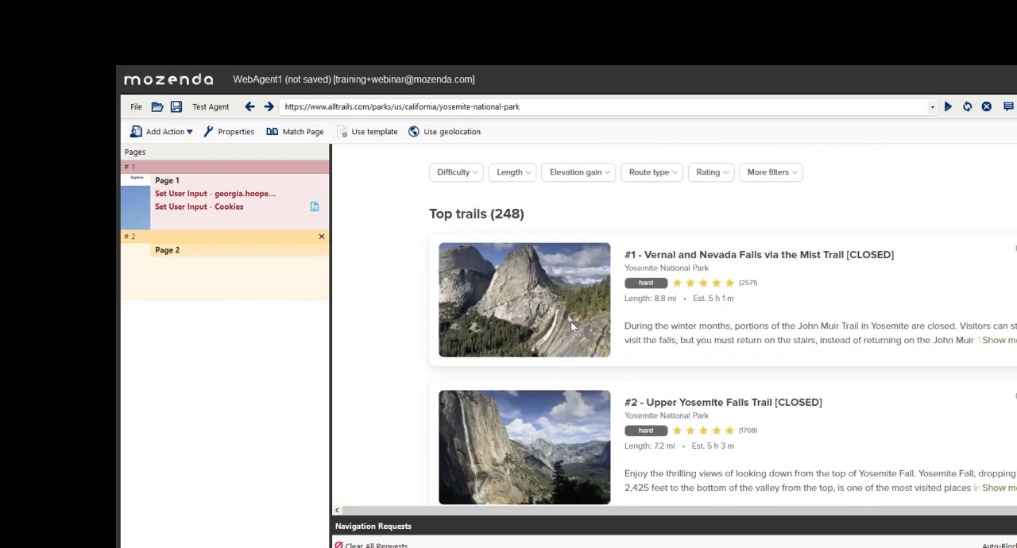
left_click(674, 255)
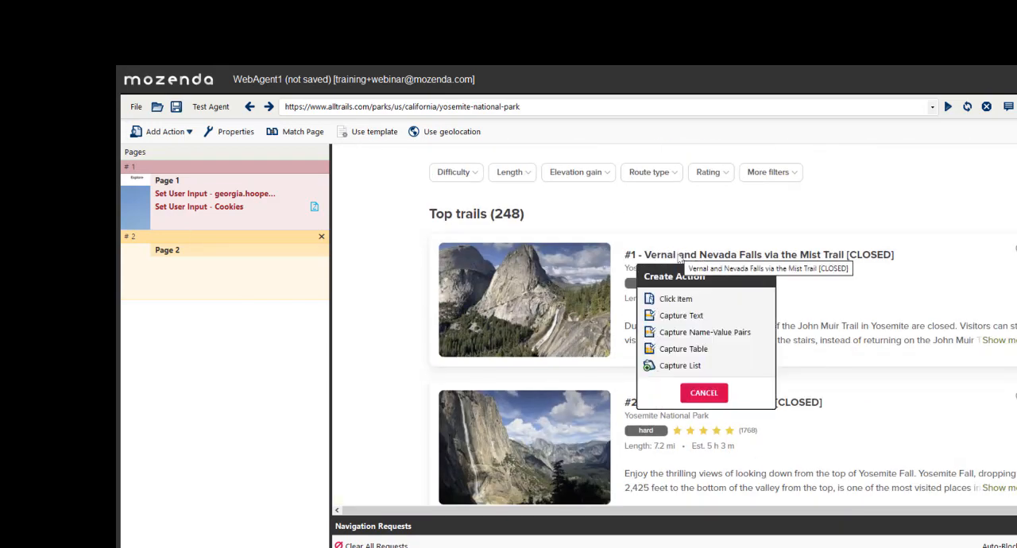
left_click(672, 365)
left_click(675, 404)
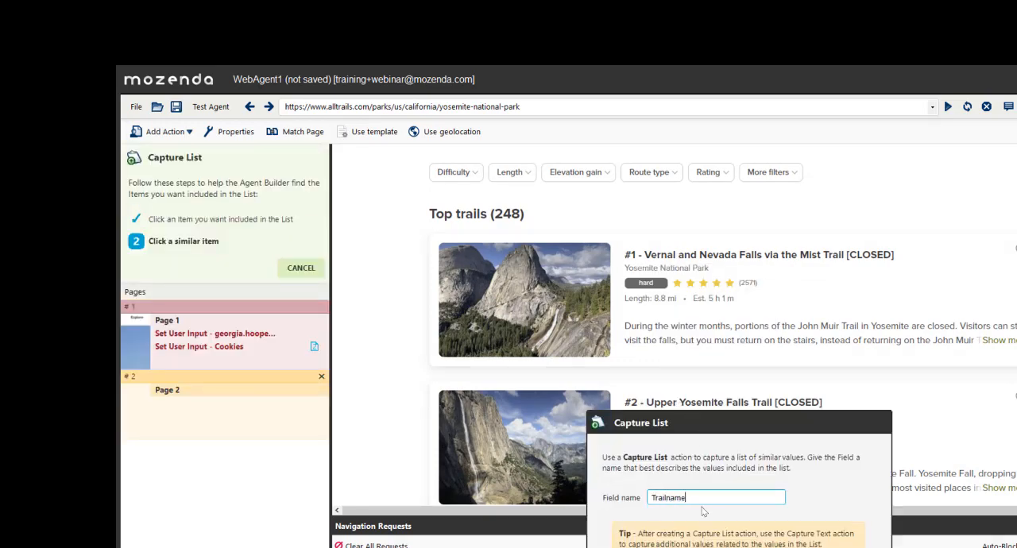
type("Trailname")
key("Return")
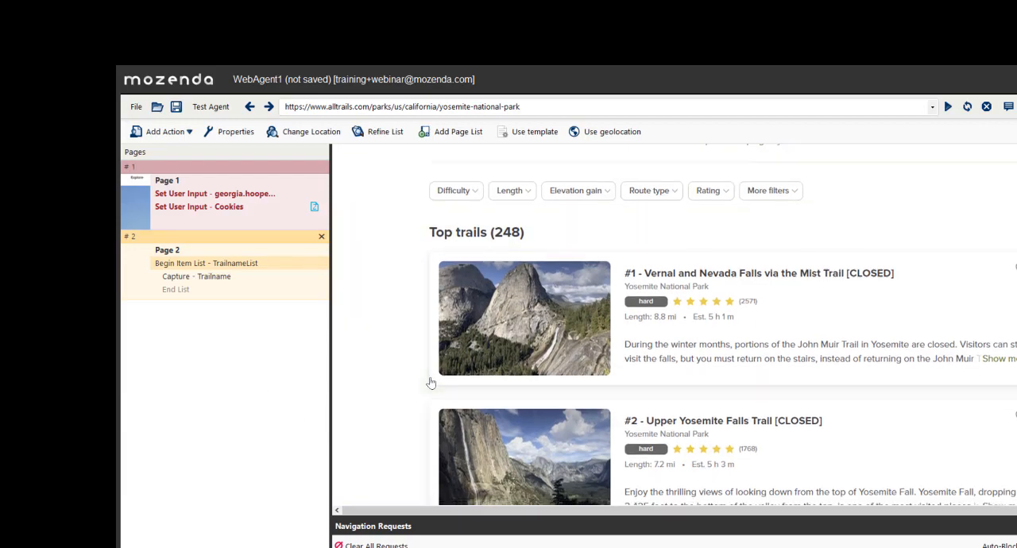
scroll(430, 383, "down", 3)
scroll(428, 386, "up", 5)
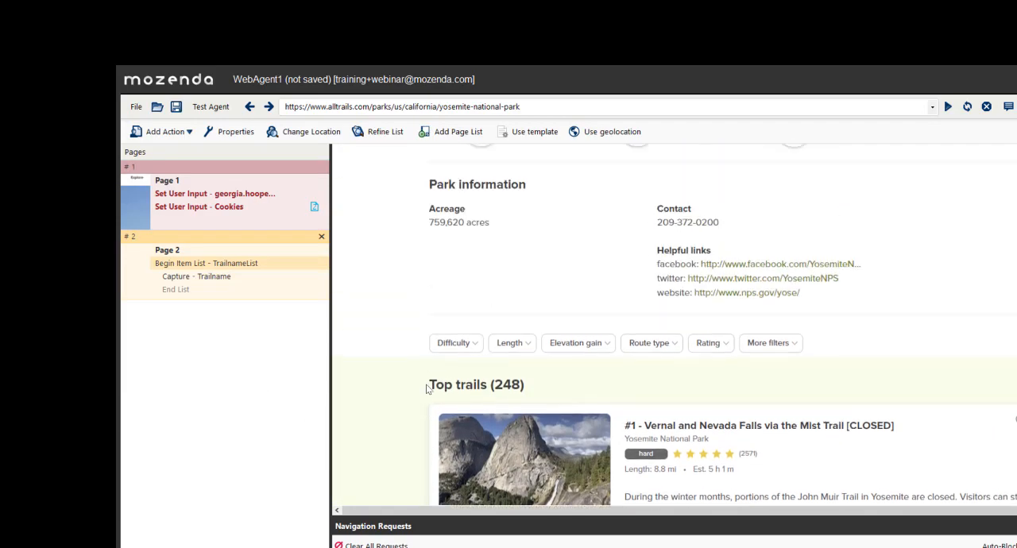
scroll(426, 387, "up", 1)
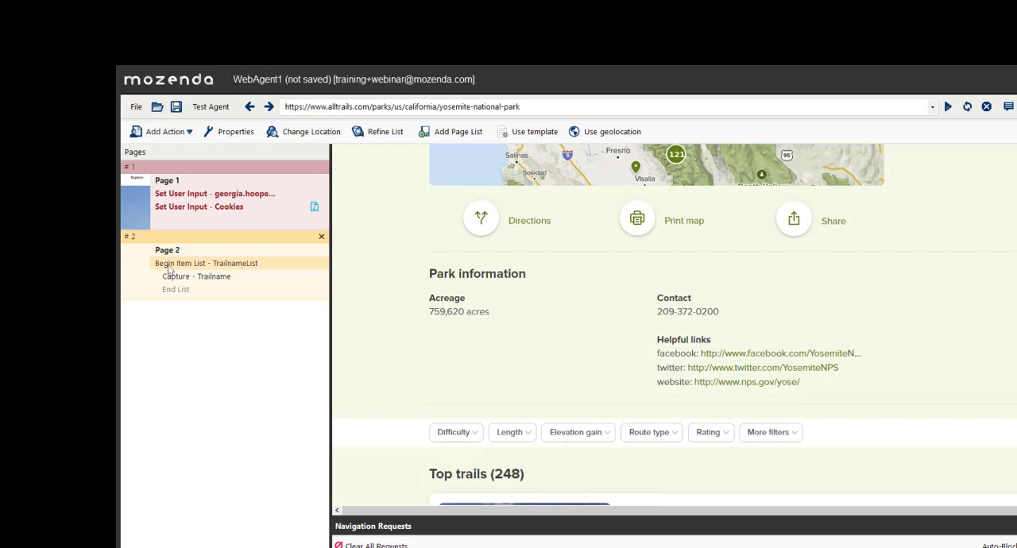
- Start a new blank agent, discarding the unsaved changes to WebAgent1
left_click(210, 191)
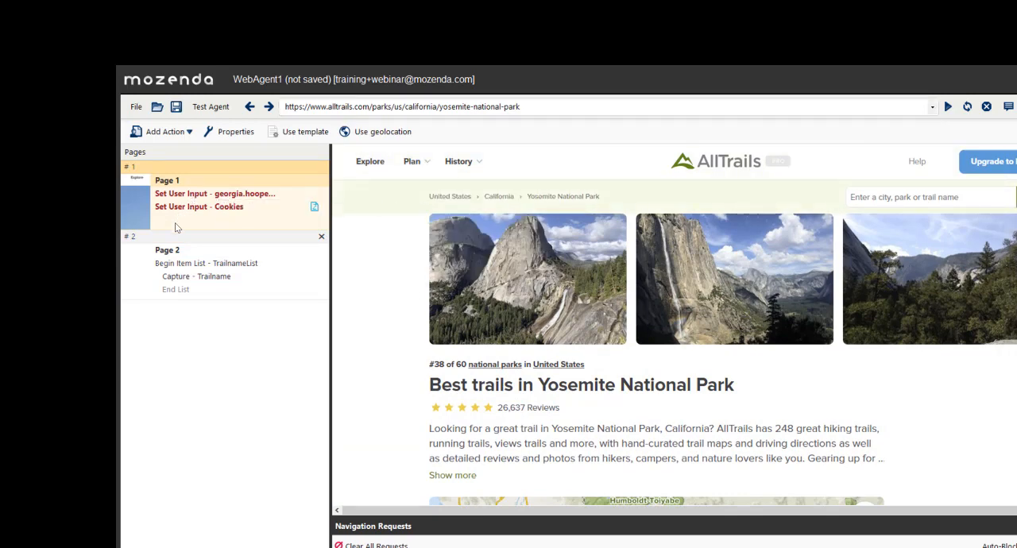
left_click(136, 106)
left_click(146, 125)
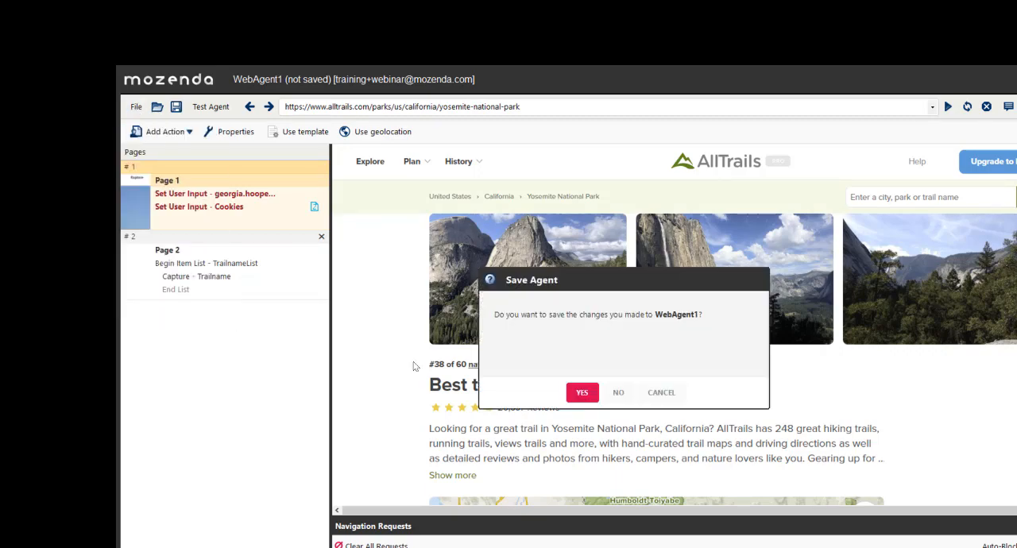
left_click(616, 391)
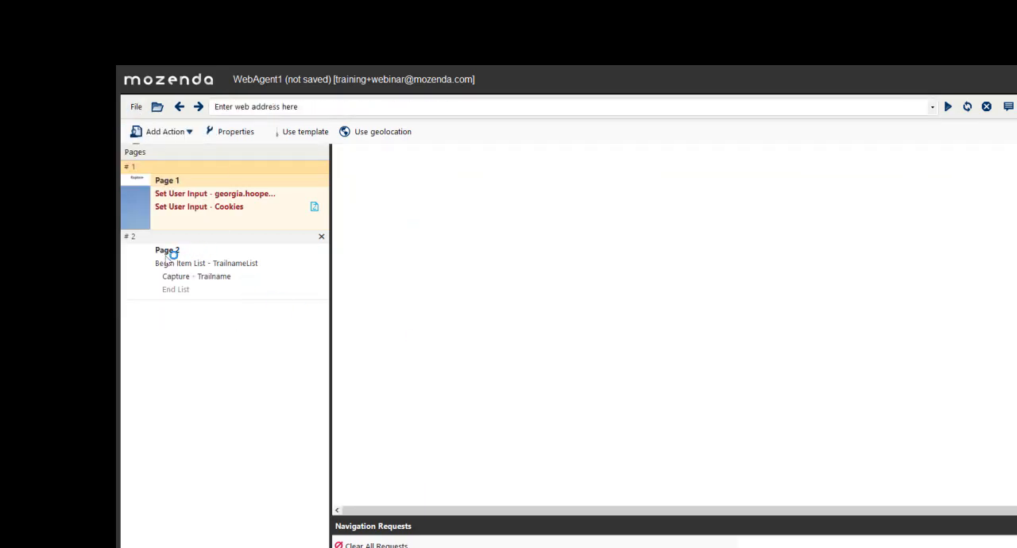
- Add a Load Cookie Store action to Page 1 that loads the All Trails Cookies 2 store
left_click(191, 137)
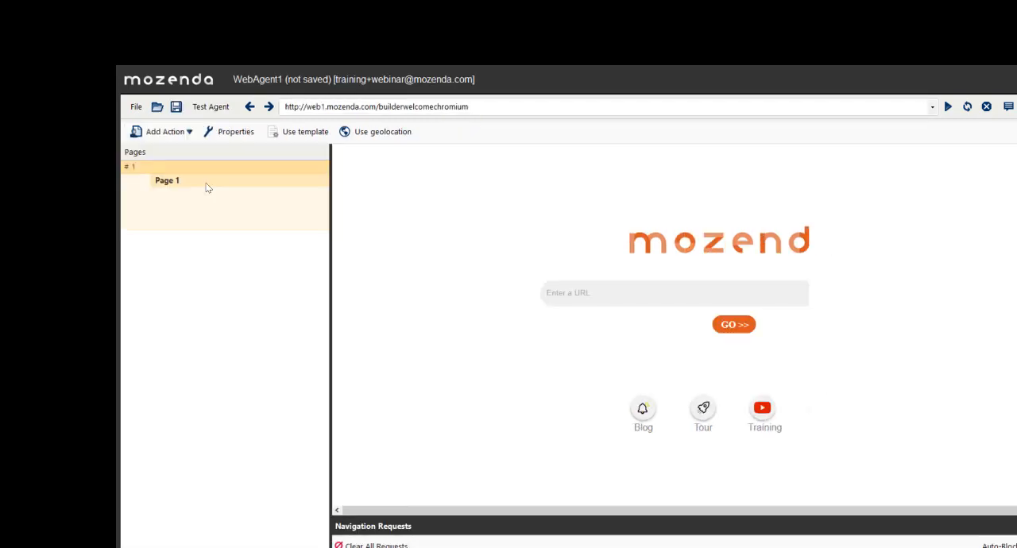
left_click(151, 133)
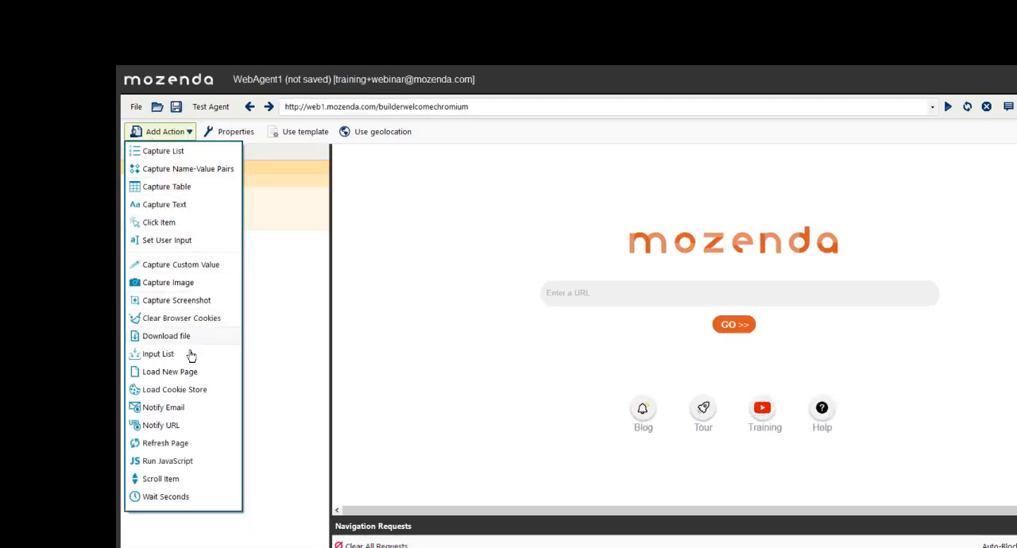
left_click(177, 390)
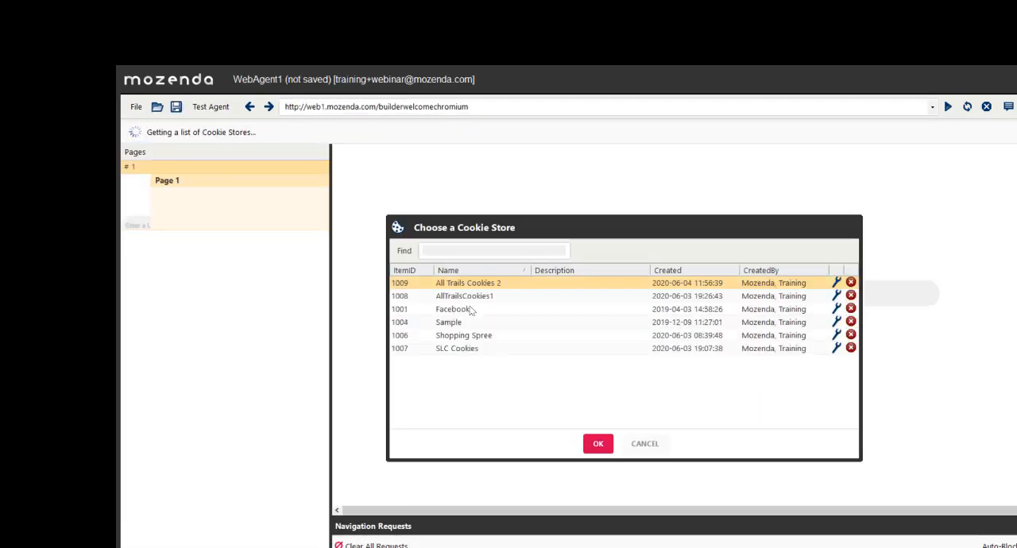
left_click(597, 444)
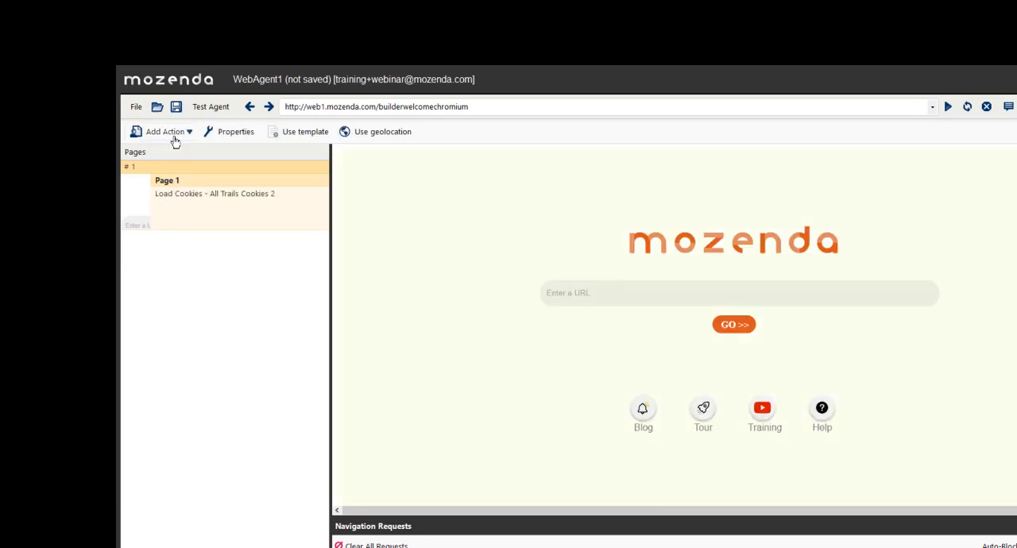
left_click(171, 135)
left_click(217, 372)
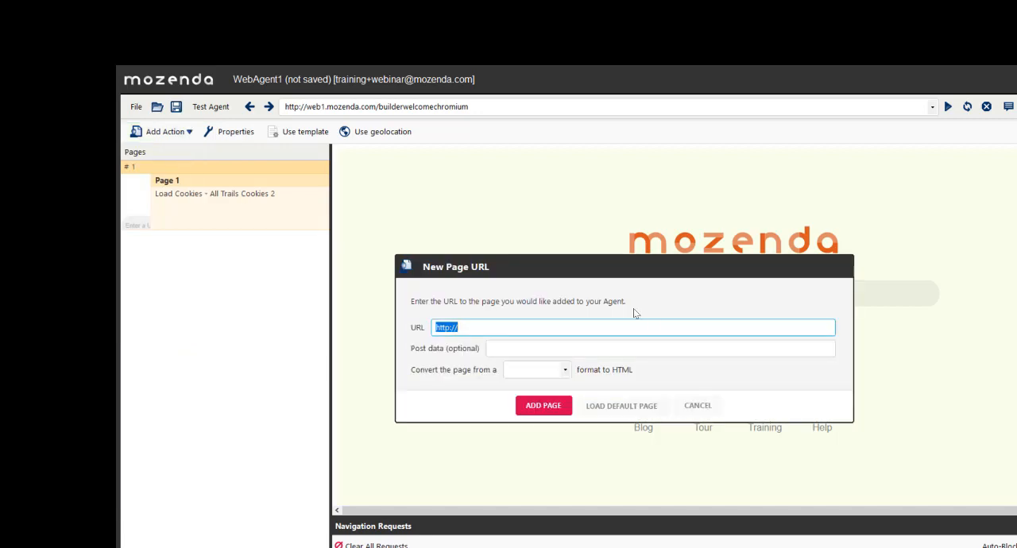
key("BackSpace")
type("http://www.alltrails.com/parks/us/california/yosemite-national-park")
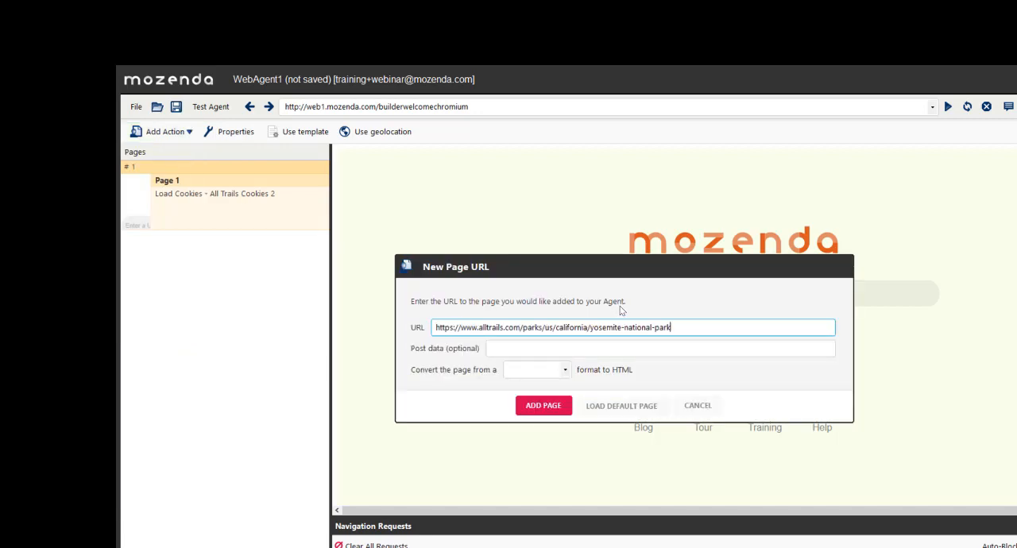
left_click(549, 407)
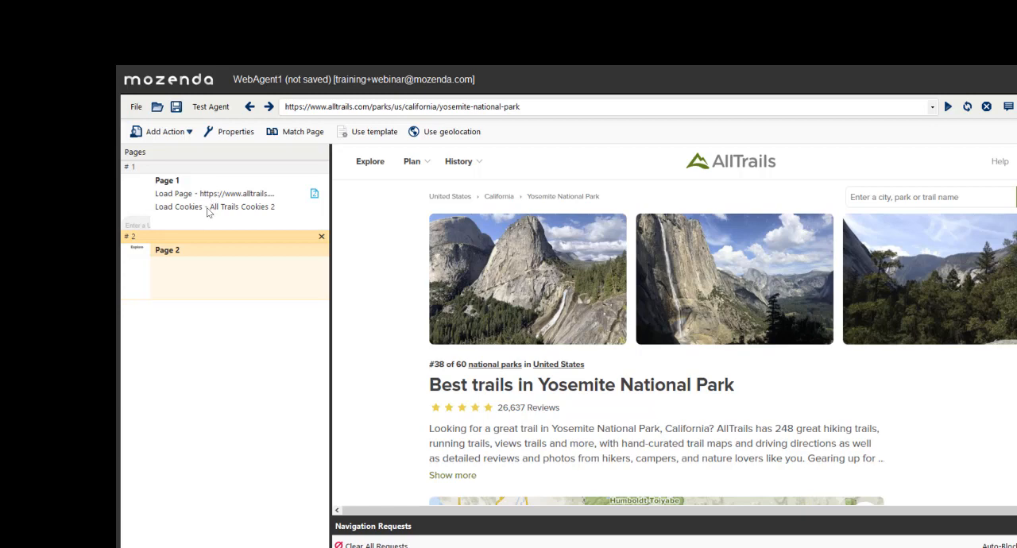
- Move the Load Cookies action above the Load Page action on Page 1 and check both actions
left_click(252, 210)
left_click_drag(252, 210, 257, 193)
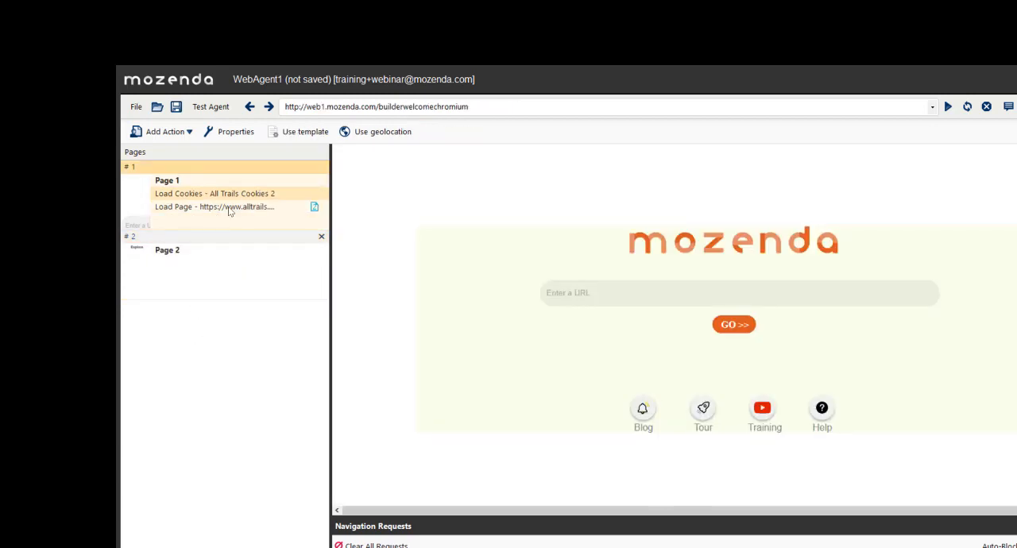
left_click(231, 208)
right_click(234, 205)
left_click(270, 208)
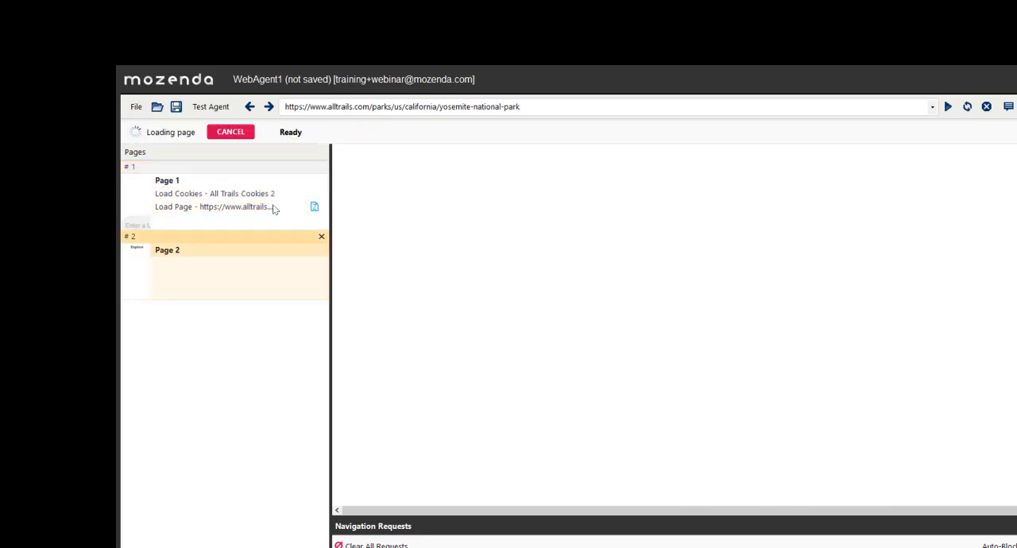
right_click(261, 190)
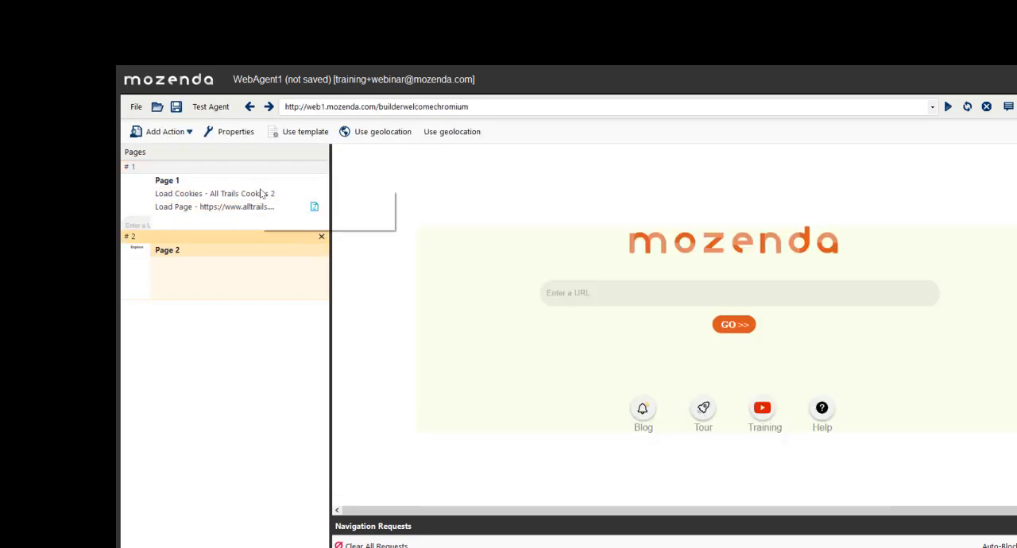
- Test the agent from the start and close the test
left_click(210, 104)
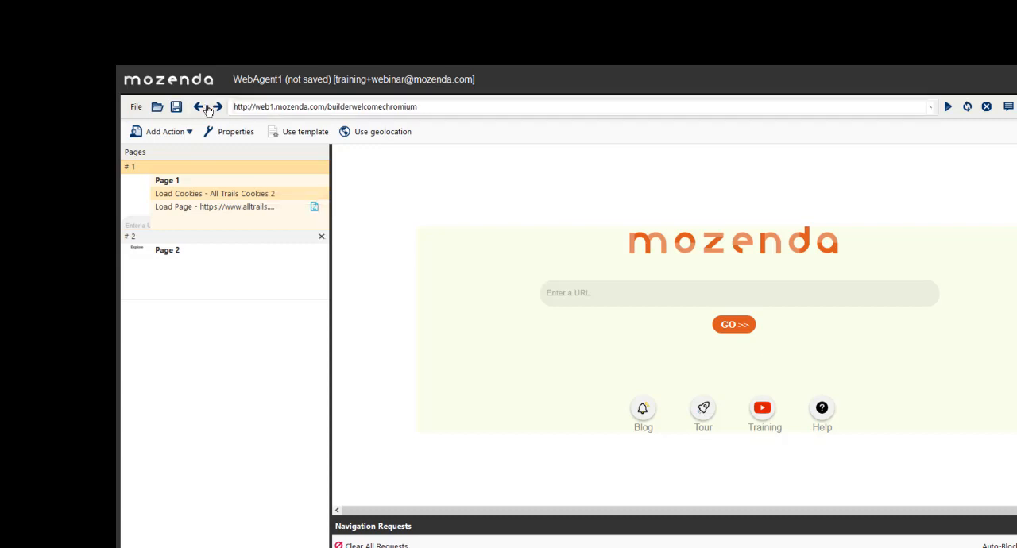
left_click(181, 193)
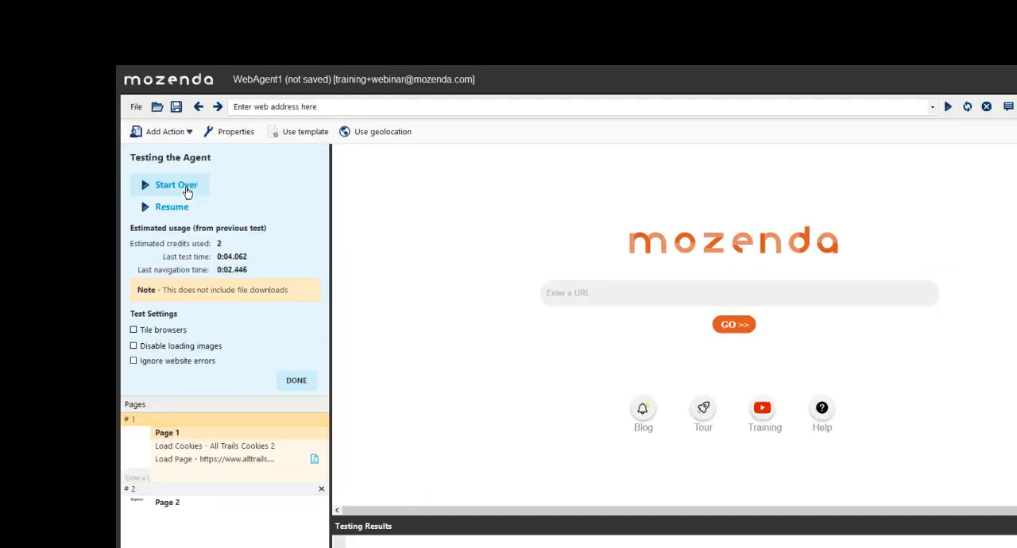
left_click(289, 385)
- Create a Capture List action on Page 2 from the first two trail titles, named TrailList, and preview its captured text
left_click(235, 264)
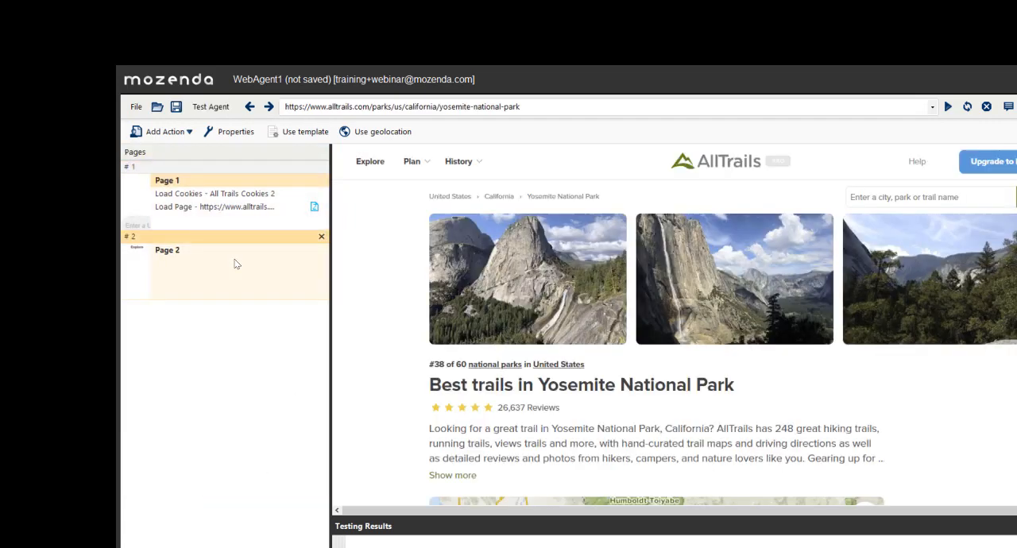
scroll(545, 269, "down", 8)
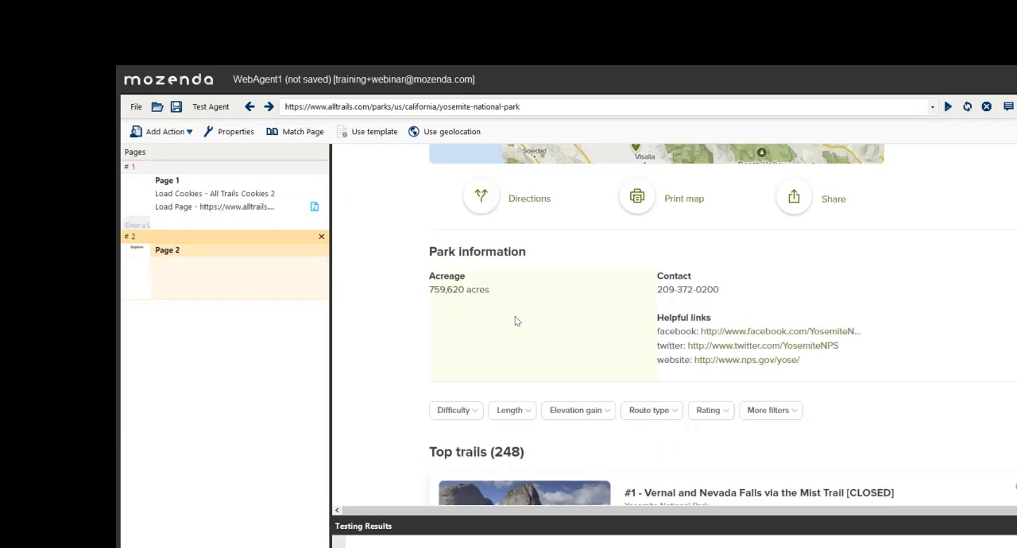
scroll(515, 321, "down", 3)
left_click(690, 255)
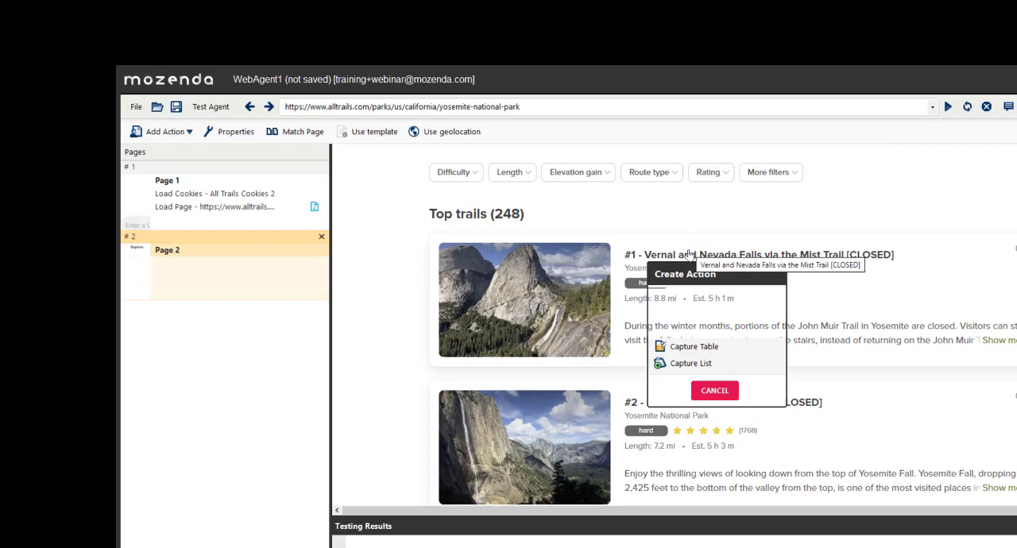
left_click(690, 362)
left_click(680, 404)
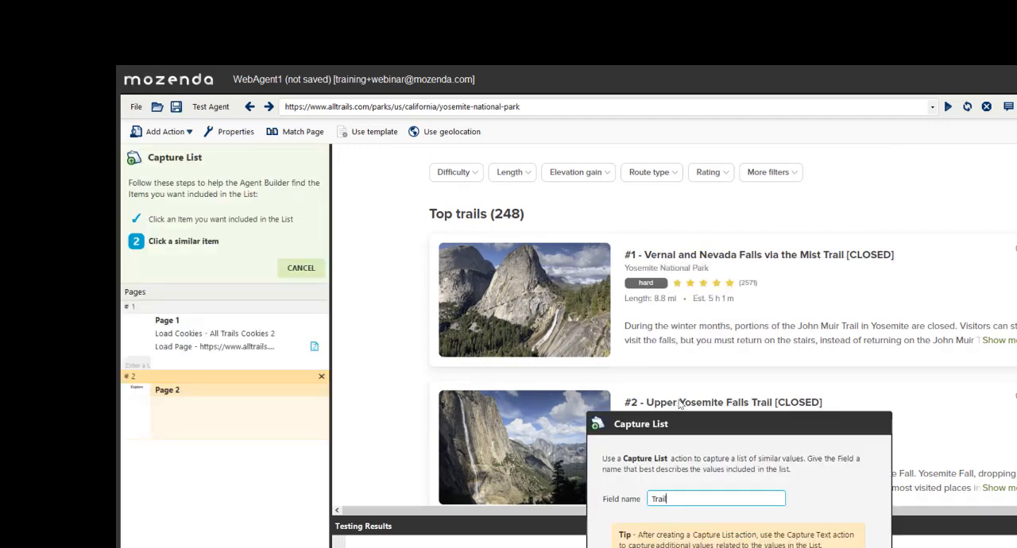
type("TrailList")
key("Return")
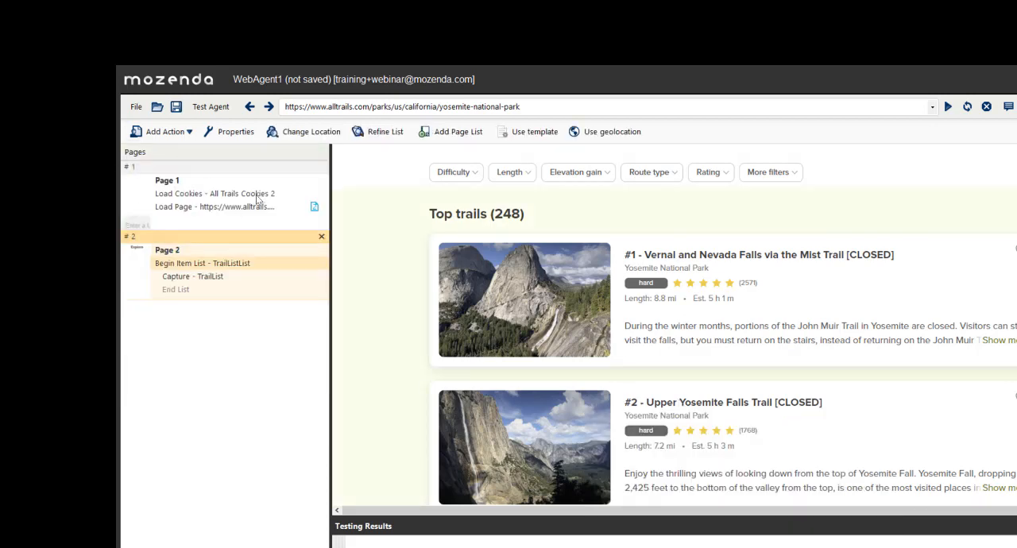
right_click(257, 200)
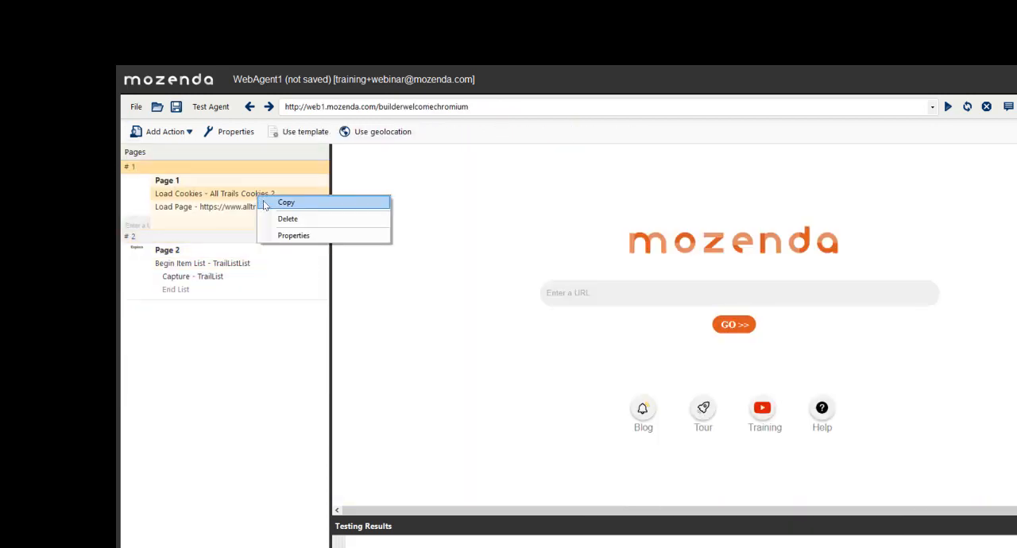
left_click(215, 276)
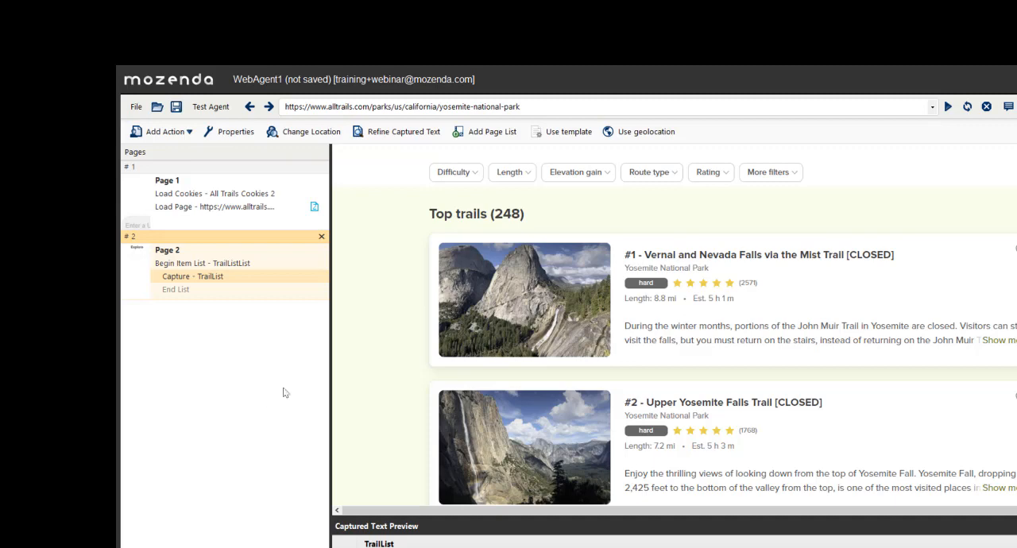
- Find the saved agents matching "cooki" and open Cookie Monster - Cookie AllTrails, discarding the changes to WebAgent1
left_click(135, 108)
left_click(135, 110)
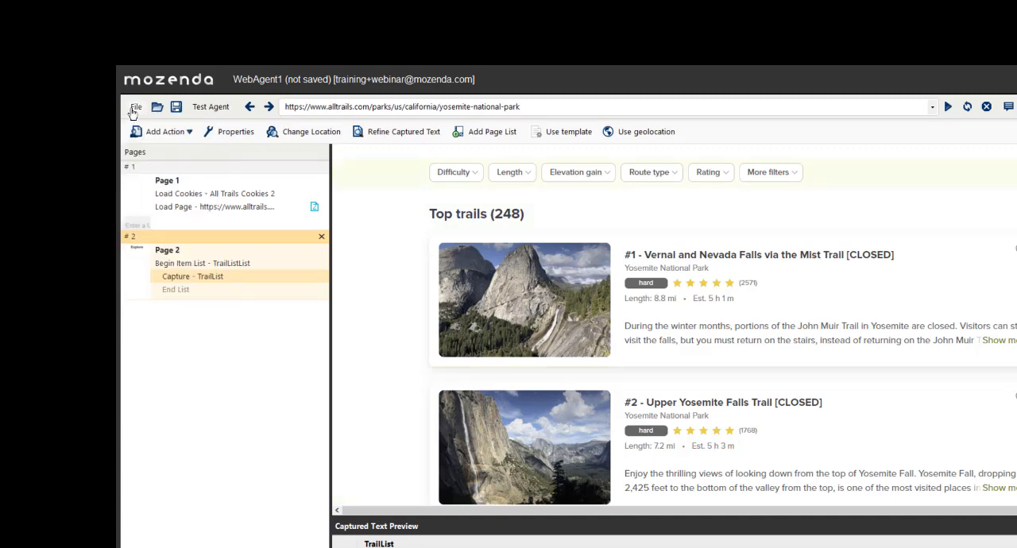
left_click(135, 108)
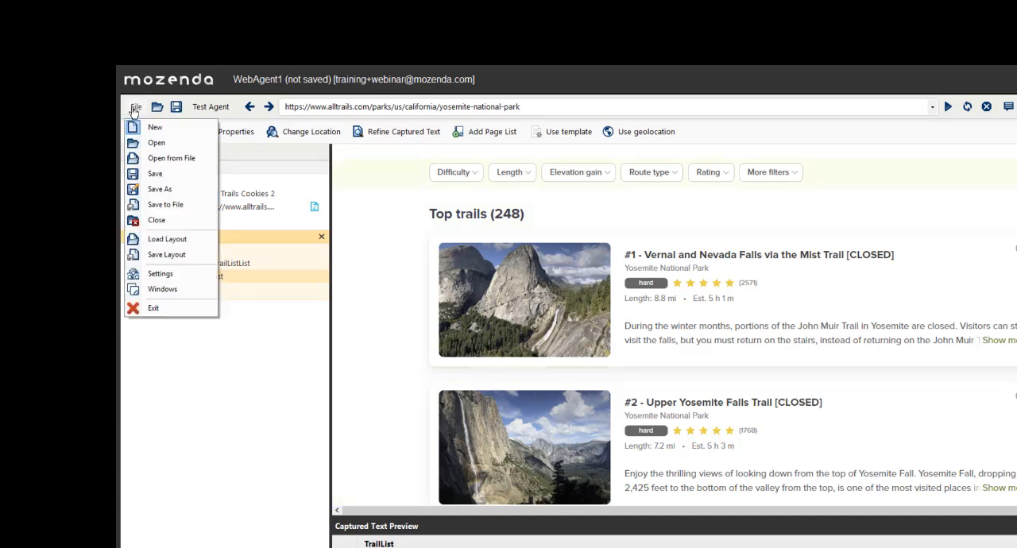
left_click(157, 142)
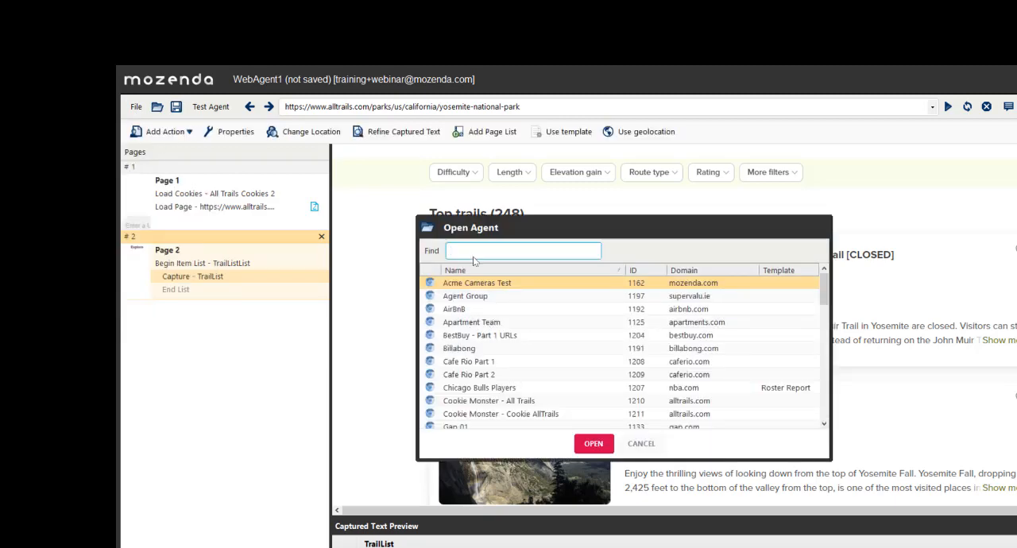
type("cooki")
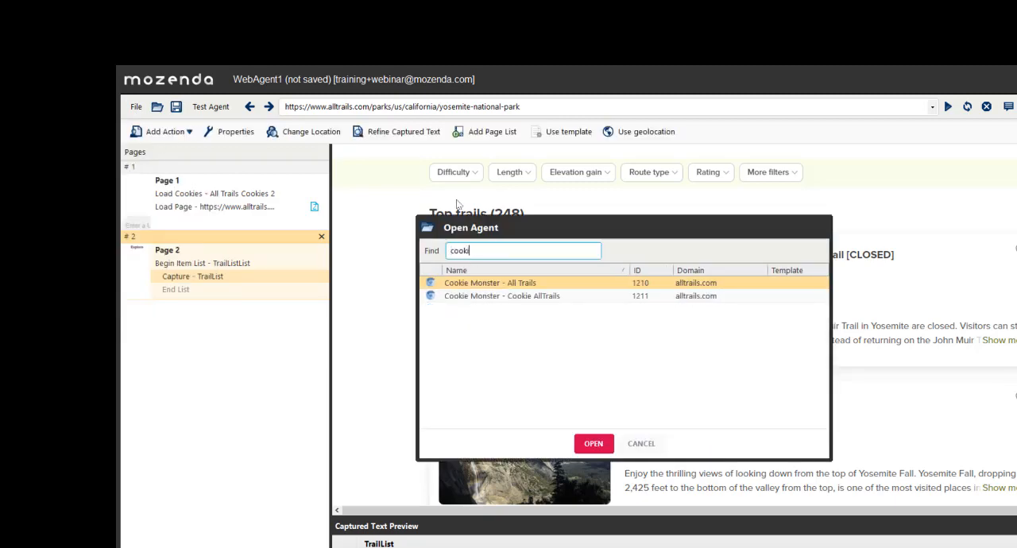
left_click(485, 295)
left_click(596, 446)
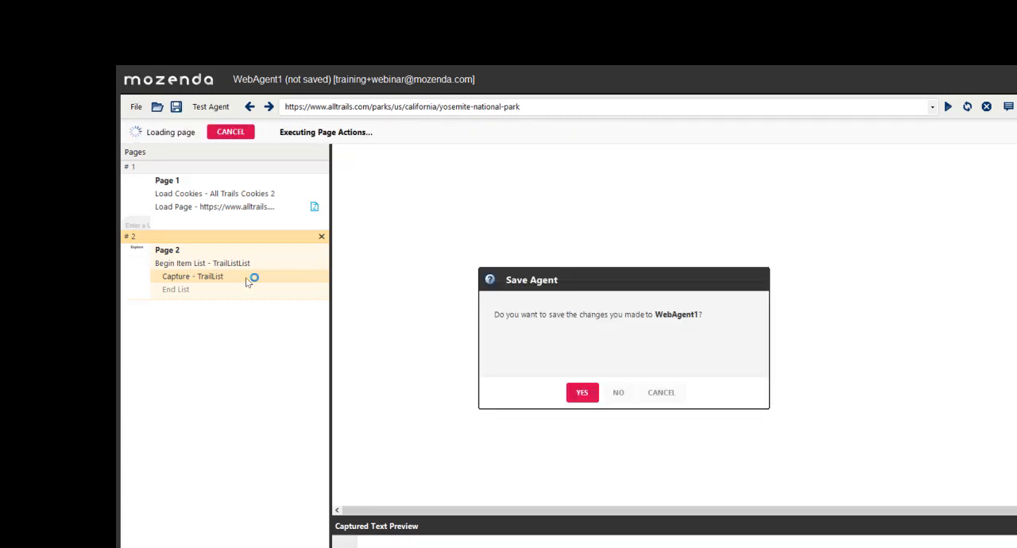
left_click(618, 397)
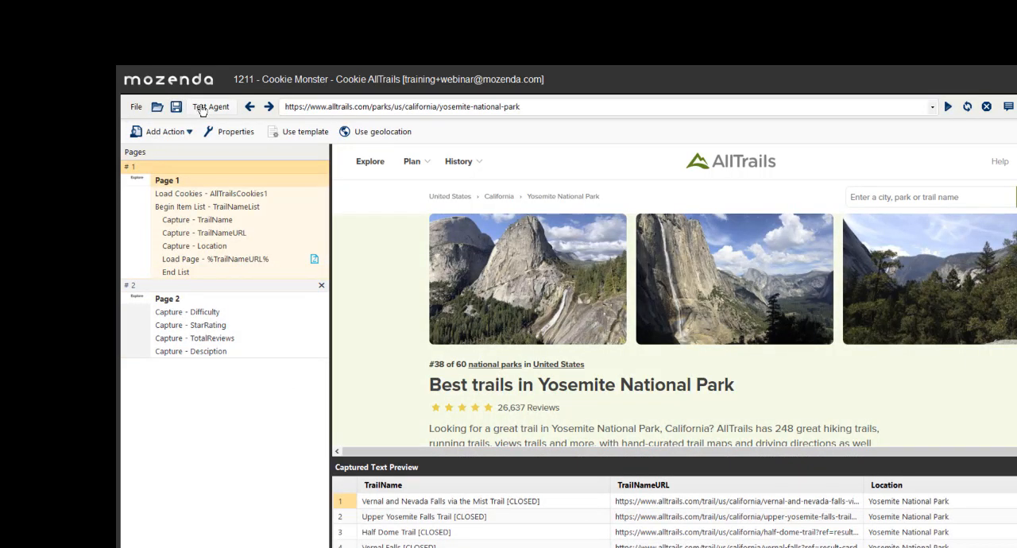
- Run a full test of the Cookie Monster - Cookie AllTrails agent and finish testing
left_click(200, 108)
left_click(163, 185)
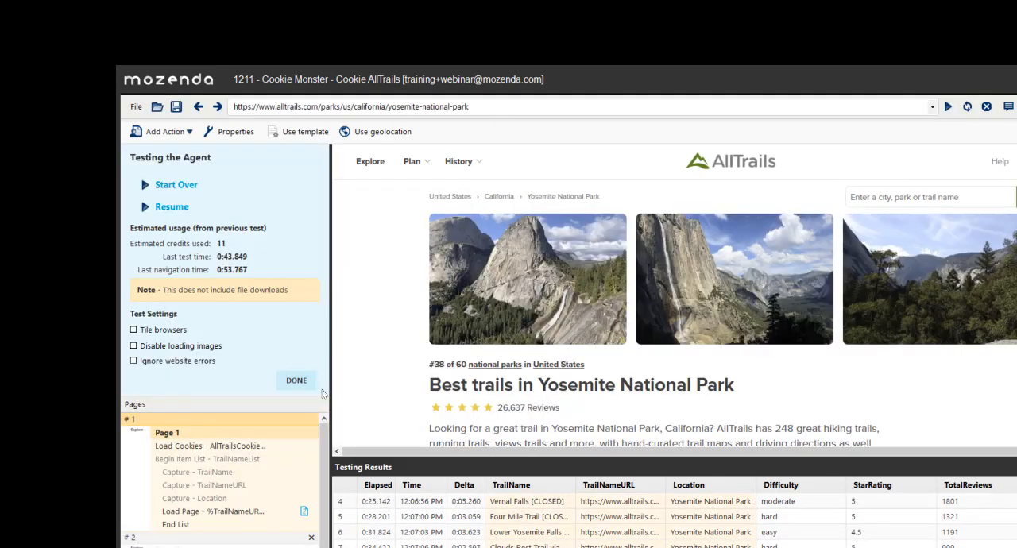
left_click(296, 380)
- Open the saved agent Cookie Monster - All Trails
left_click(136, 107)
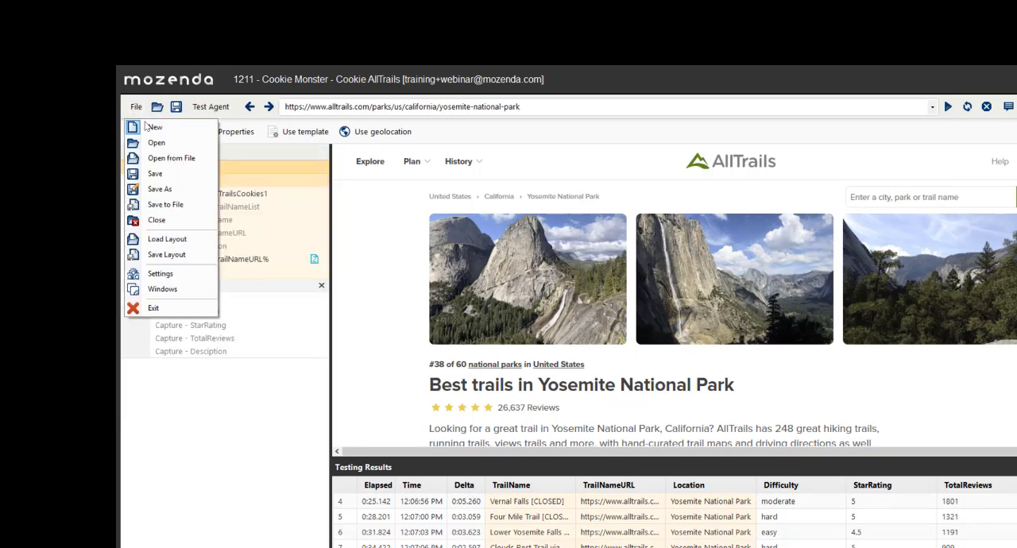
left_click(283, 412)
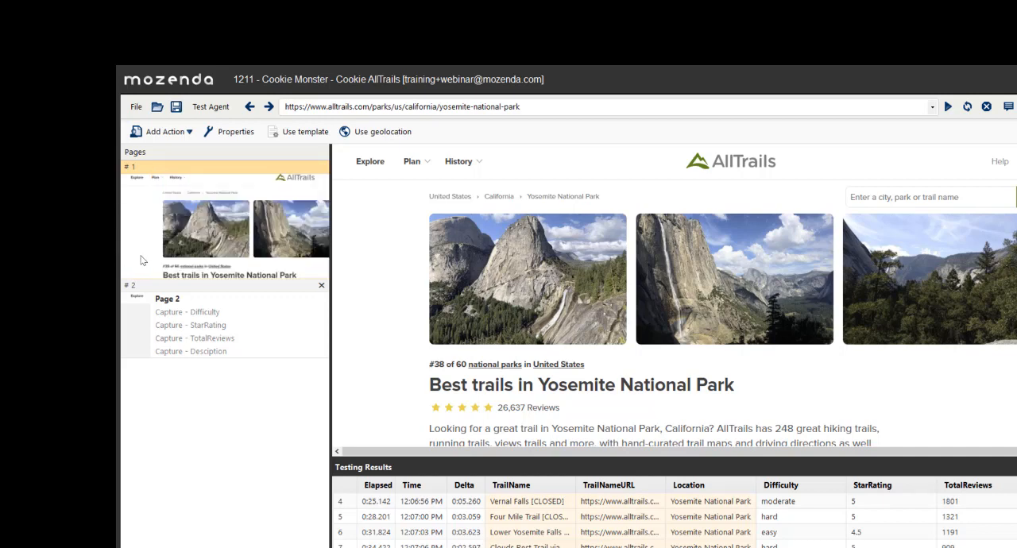
left_click(136, 107)
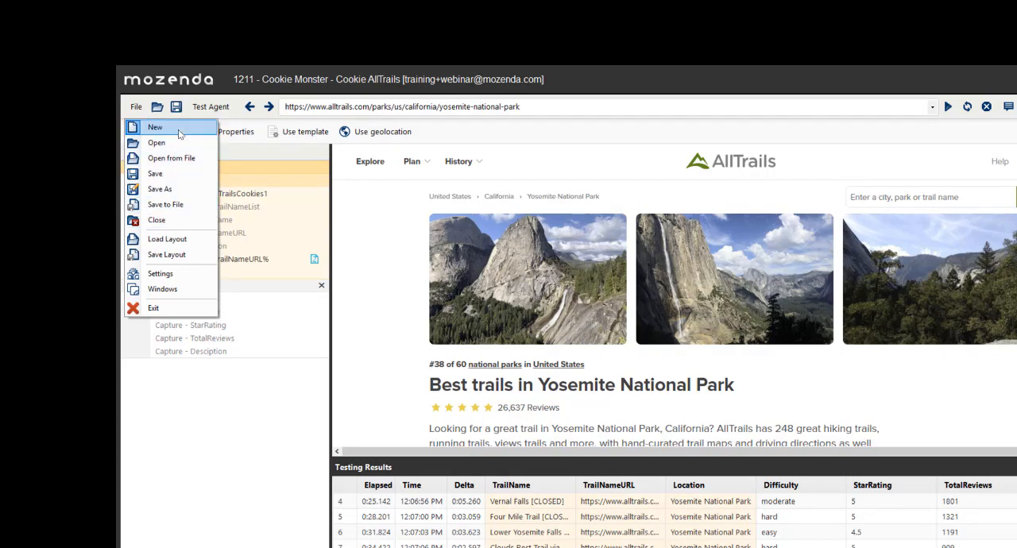
left_click(163, 143)
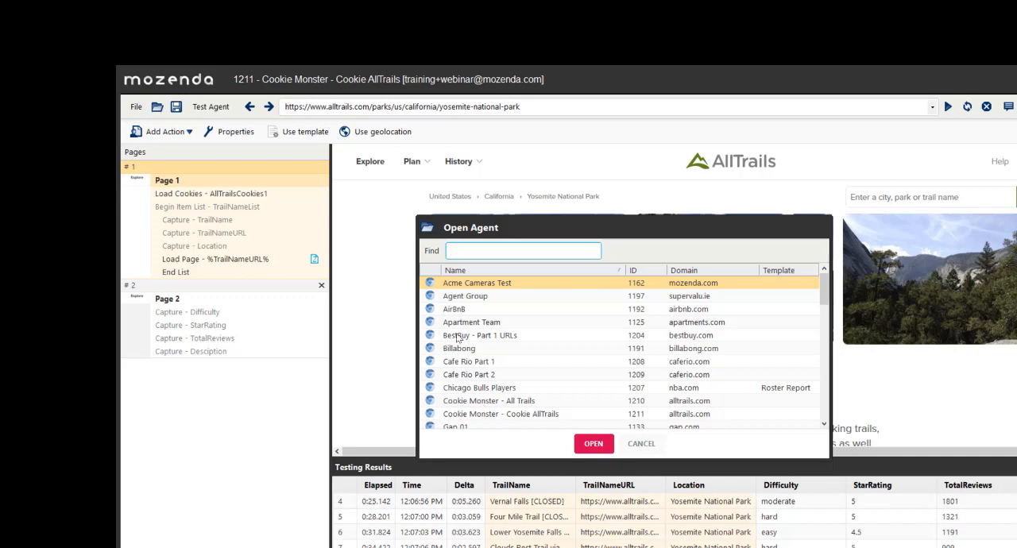
scroll(458, 339, "down", 1)
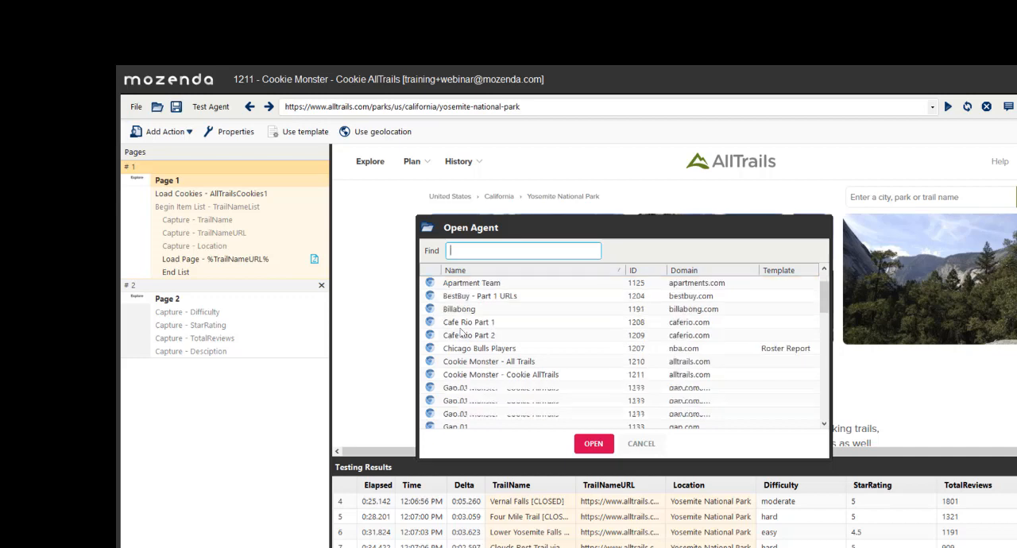
left_click(482, 363)
left_click(601, 450)
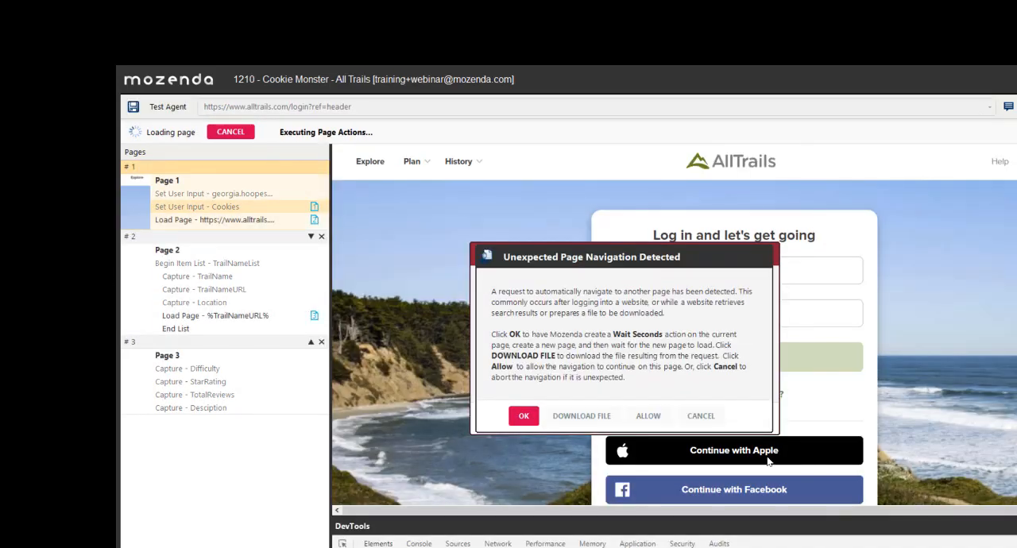
- Cancel the unexpected page navigation and select the Set User Input actions on Page 1
left_click(700, 416)
left_click(619, 420)
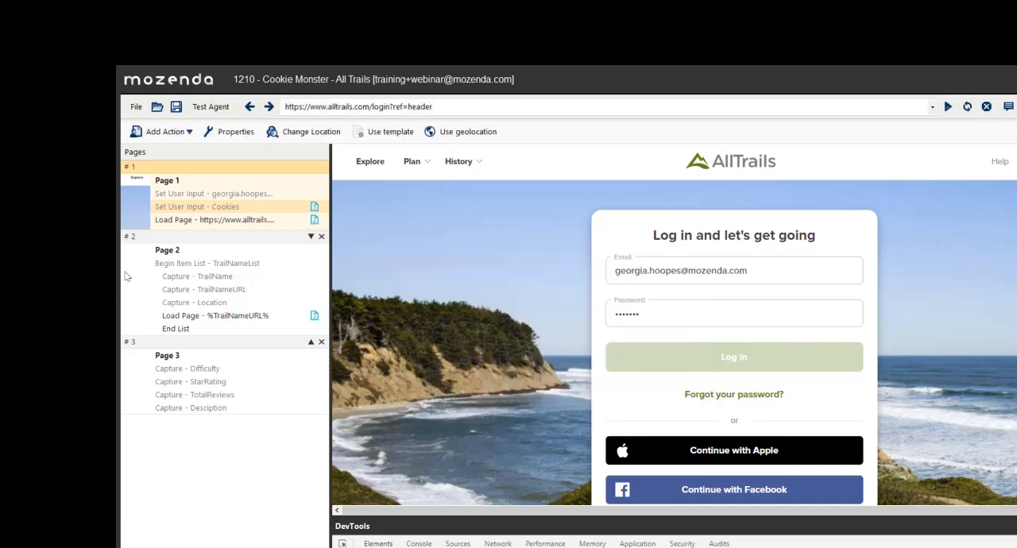
left_click(198, 197)
left_click(201, 208)
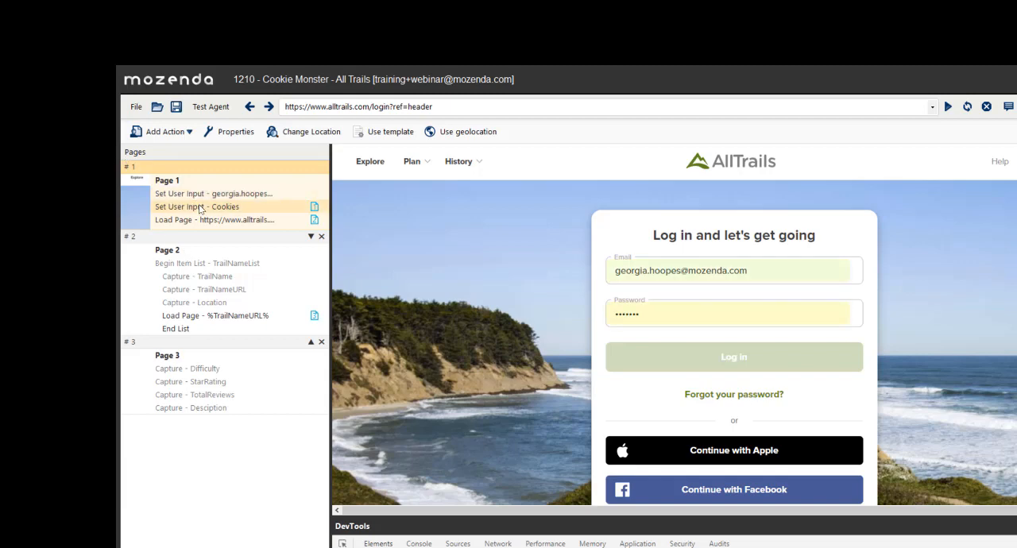
- Run the email and Cookies Set User Input actions on Page 1 to log in to AllTrails
right_click(265, 211)
left_click(265, 194)
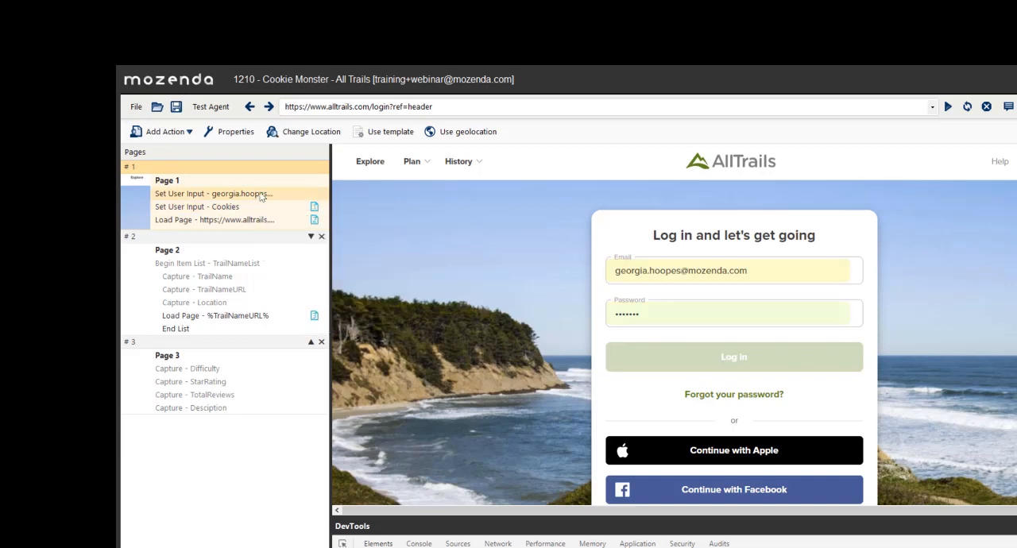
right_click(261, 195)
left_click(304, 247)
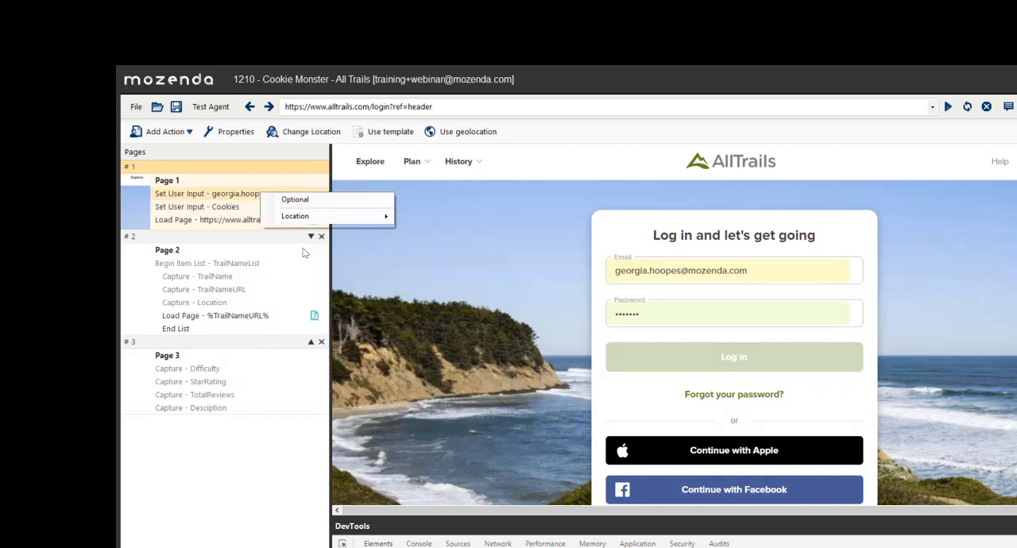
left_click(239, 206)
right_click(239, 206)
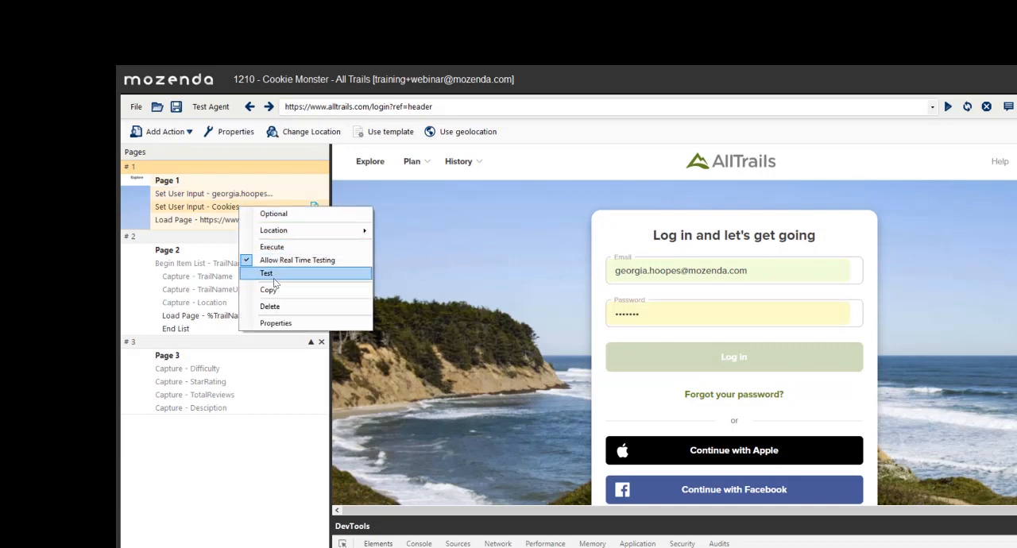
left_click(275, 277)
right_click(276, 221)
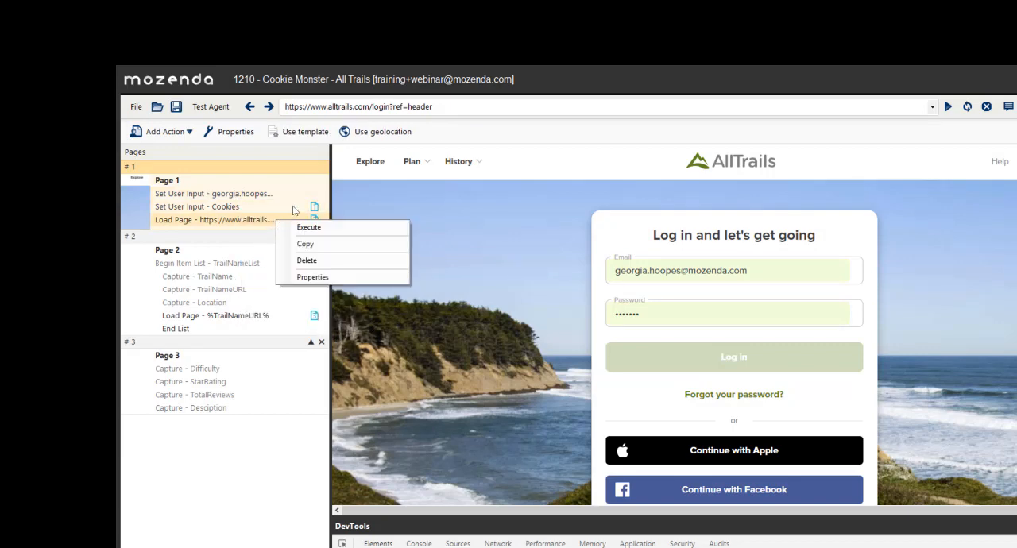
right_click(296, 209)
left_click(310, 249)
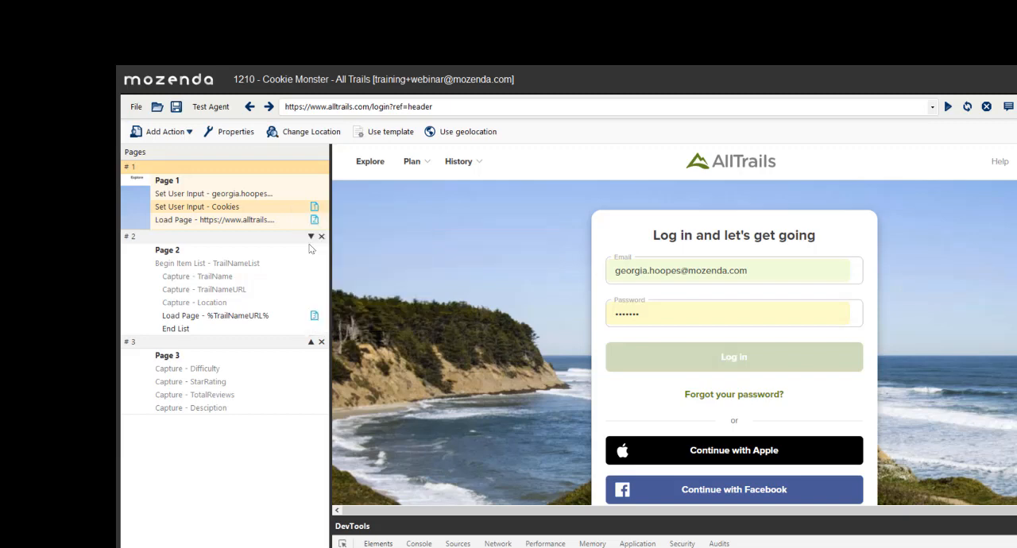
- Execute Page 1's Load Page action until the Yosemite National Park page loads, and look over its trail list
left_click(273, 226)
right_click(275, 228)
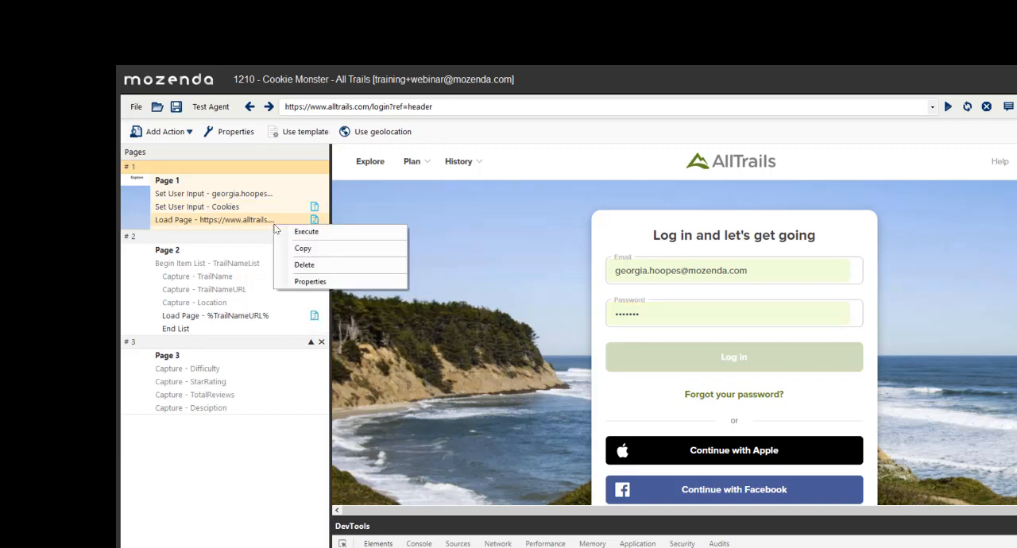
left_click(229, 226)
right_click(234, 224)
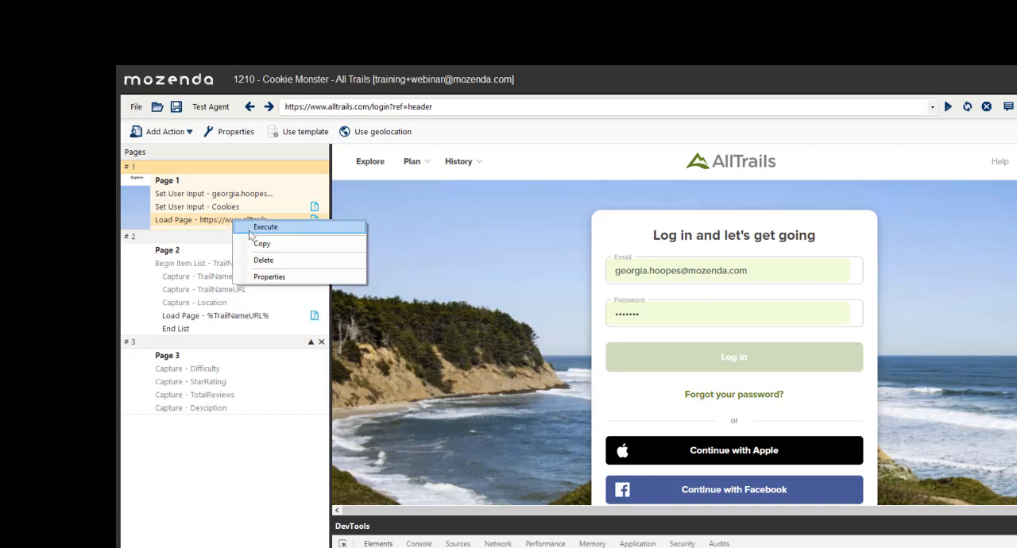
left_click(265, 228)
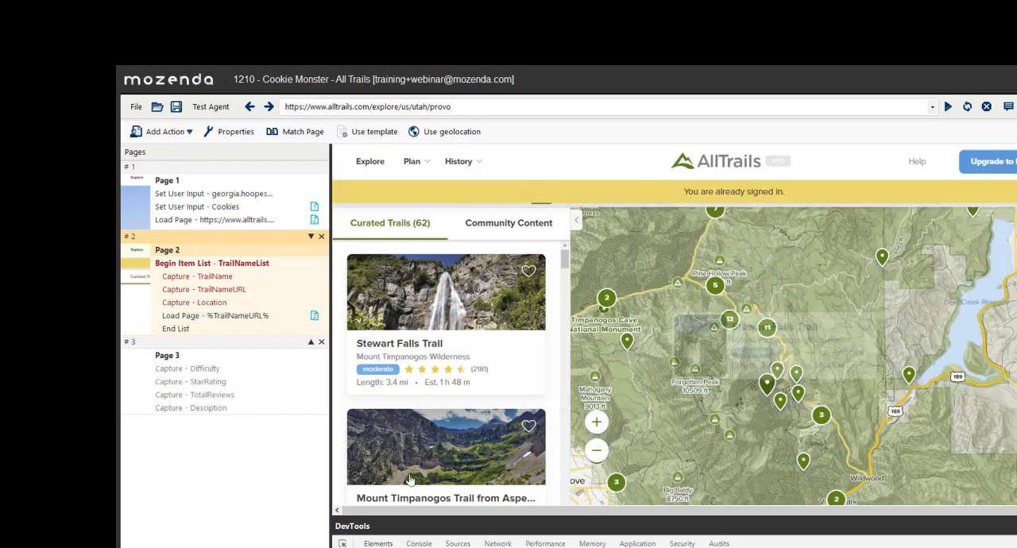
scroll(433, 405, "down", 2)
scroll(433, 403, "up", 2)
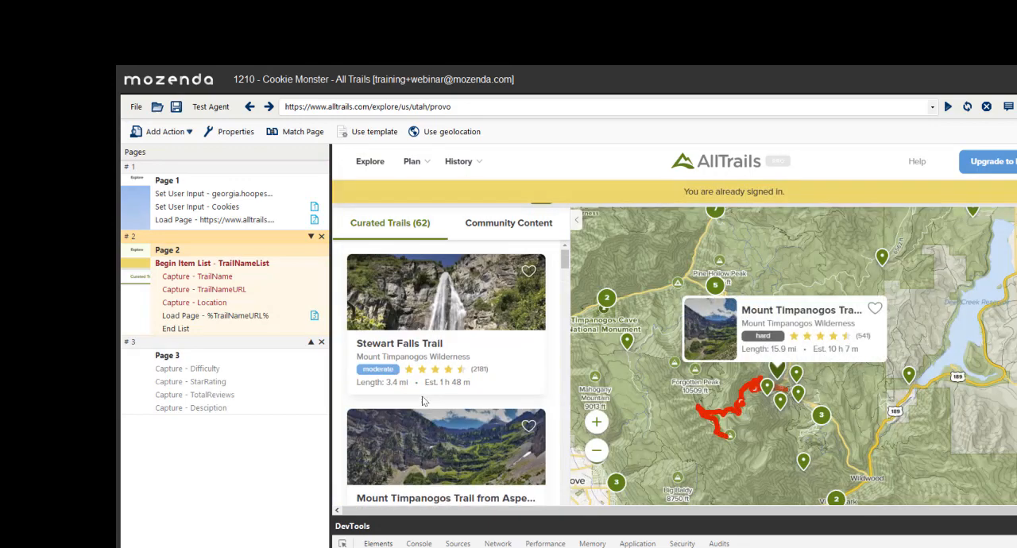
right_click(232, 225)
left_click(246, 227)
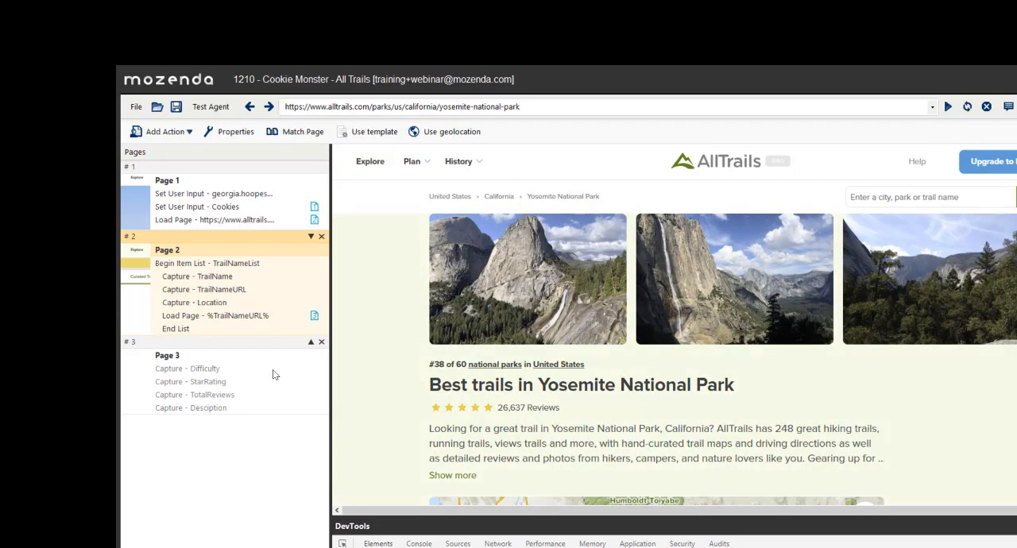
scroll(536, 385, "down", 10)
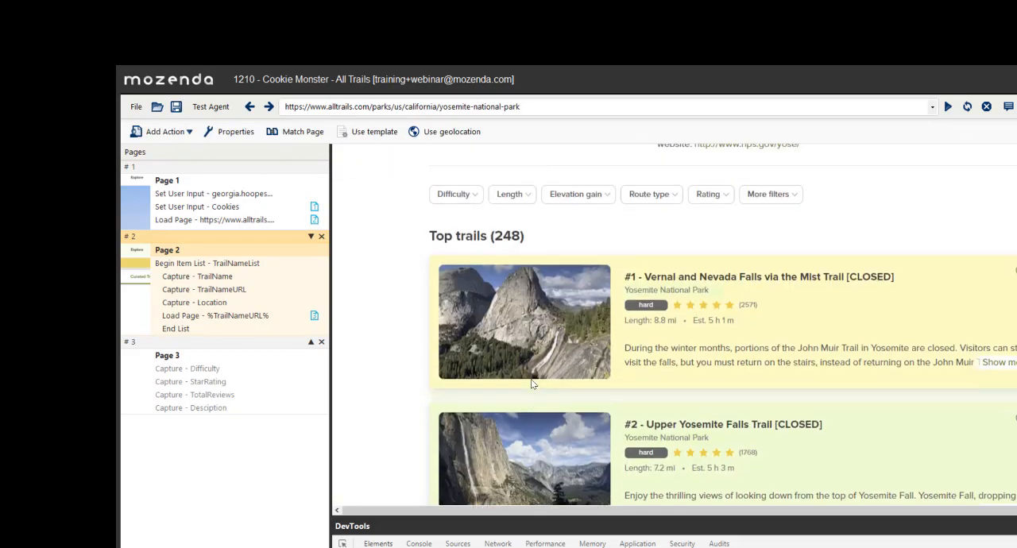
scroll(531, 383, "up", 4)
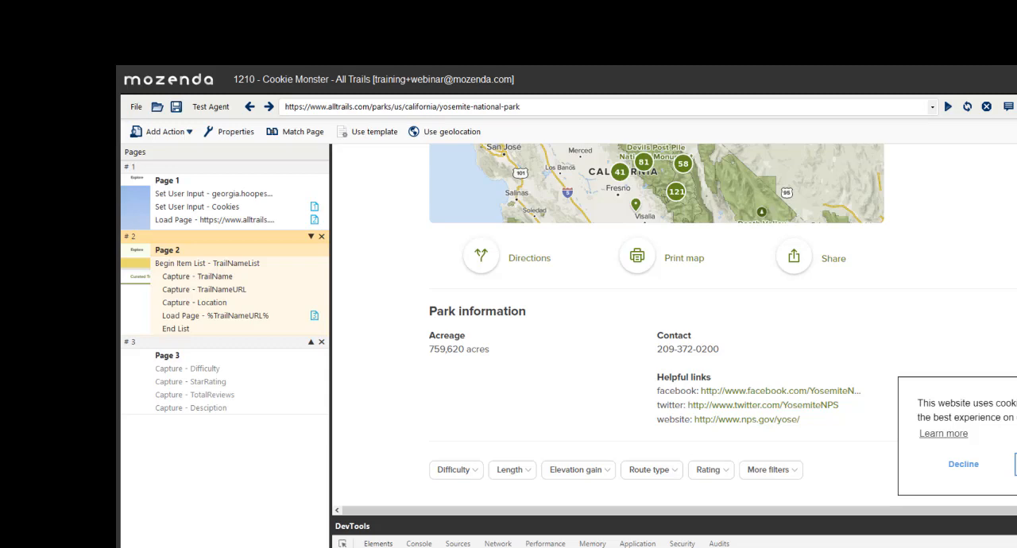
left_click(637, 544)
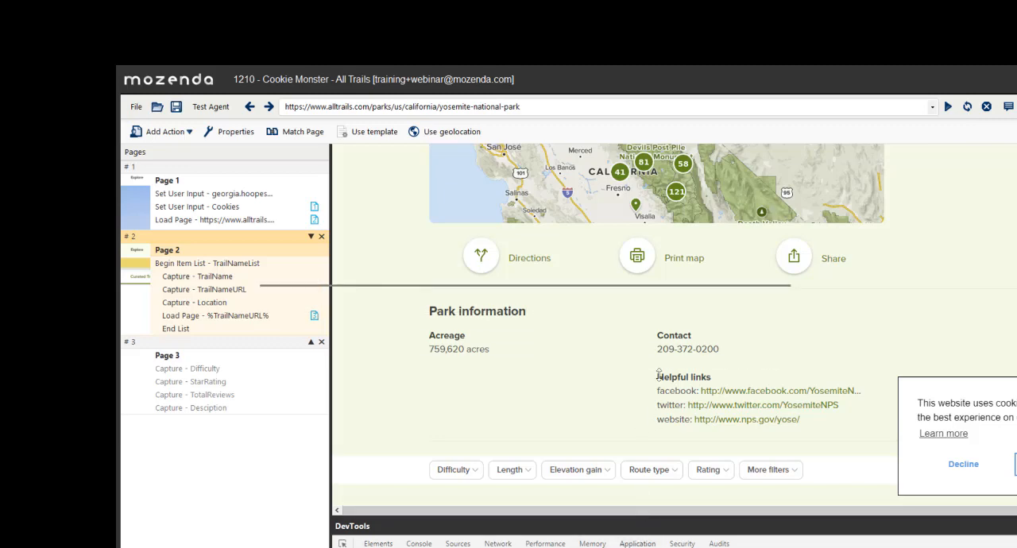
left_click_drag(642, 518, 642, 302)
left_click(367, 472)
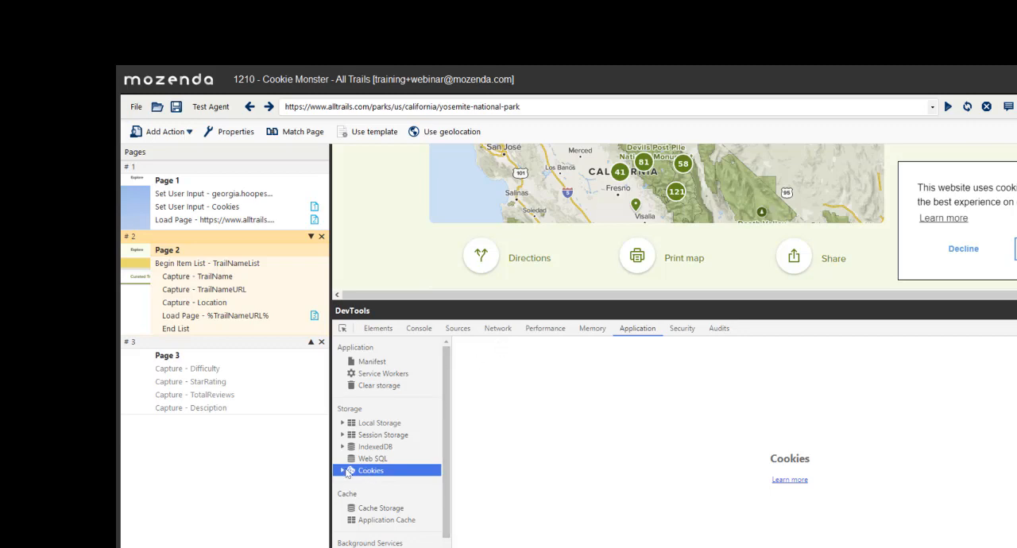
left_click(343, 472)
left_click(367, 484)
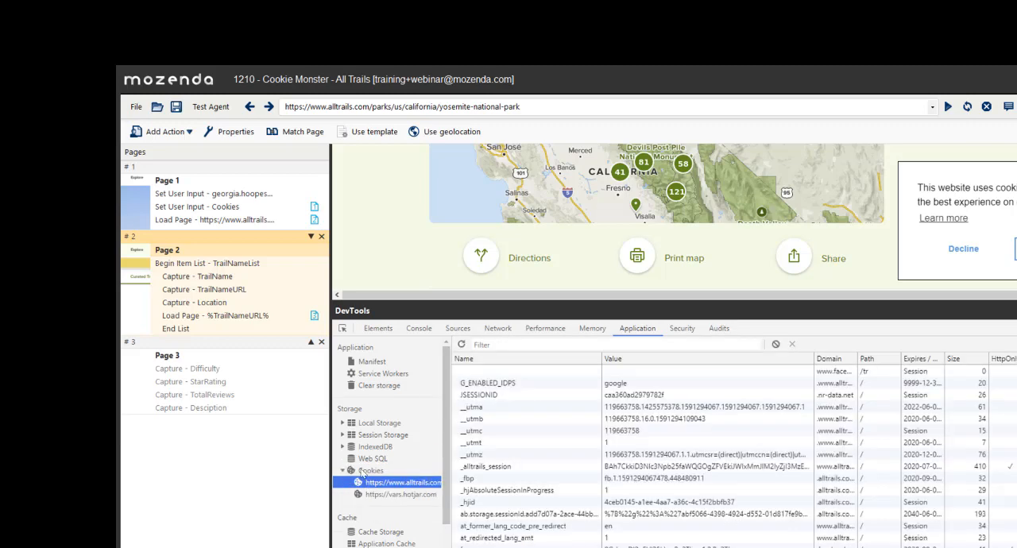
- Review the available actions, including Clear Browser Cookies, and return to Page 1's Load Page action with DevTools shrunk
left_click(151, 133)
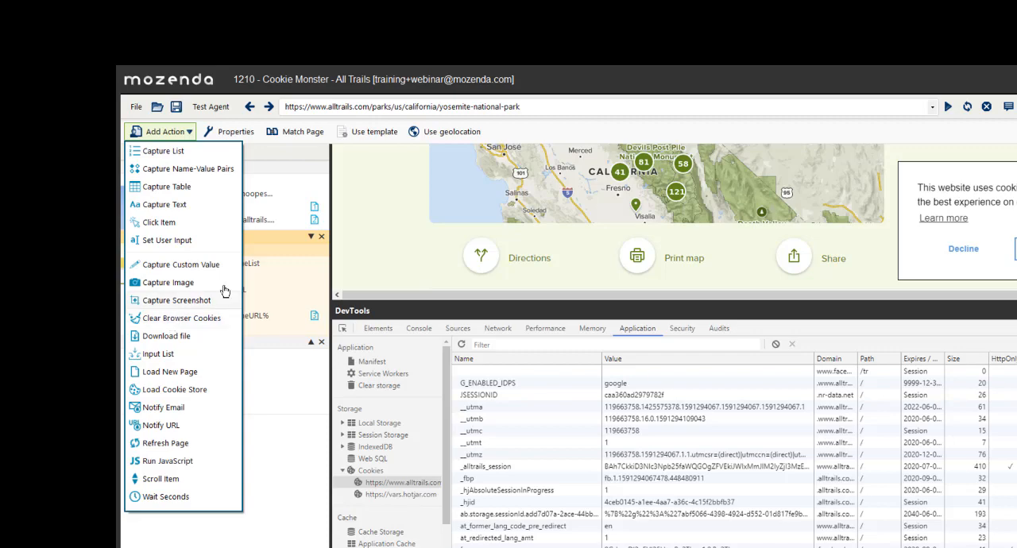
left_click(170, 318)
left_click(224, 224)
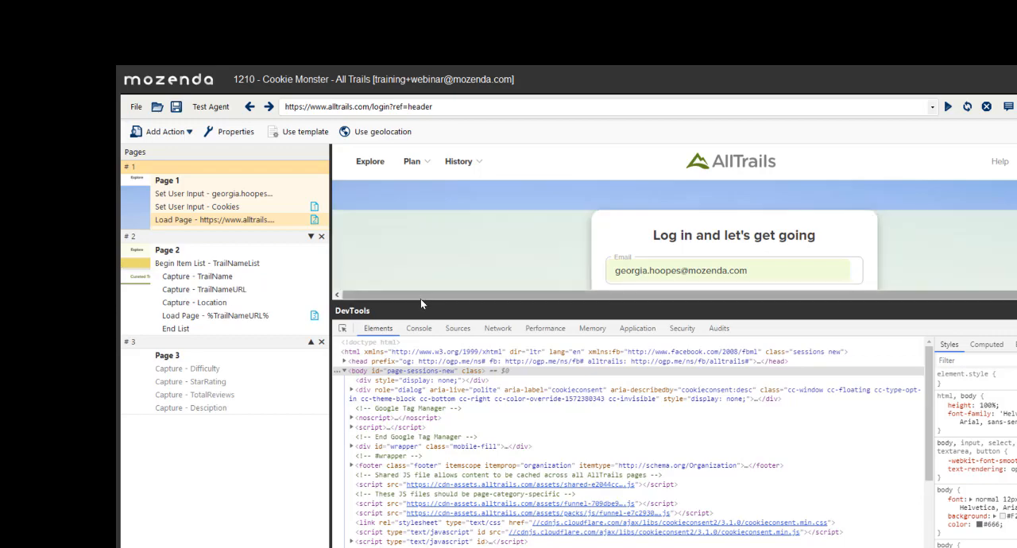
left_click_drag(420, 302, 421, 499)
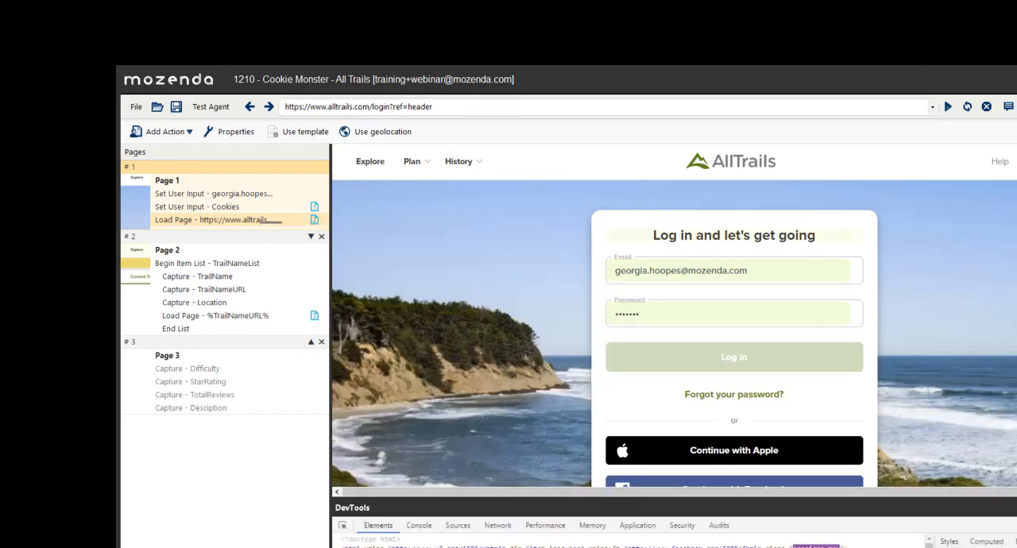